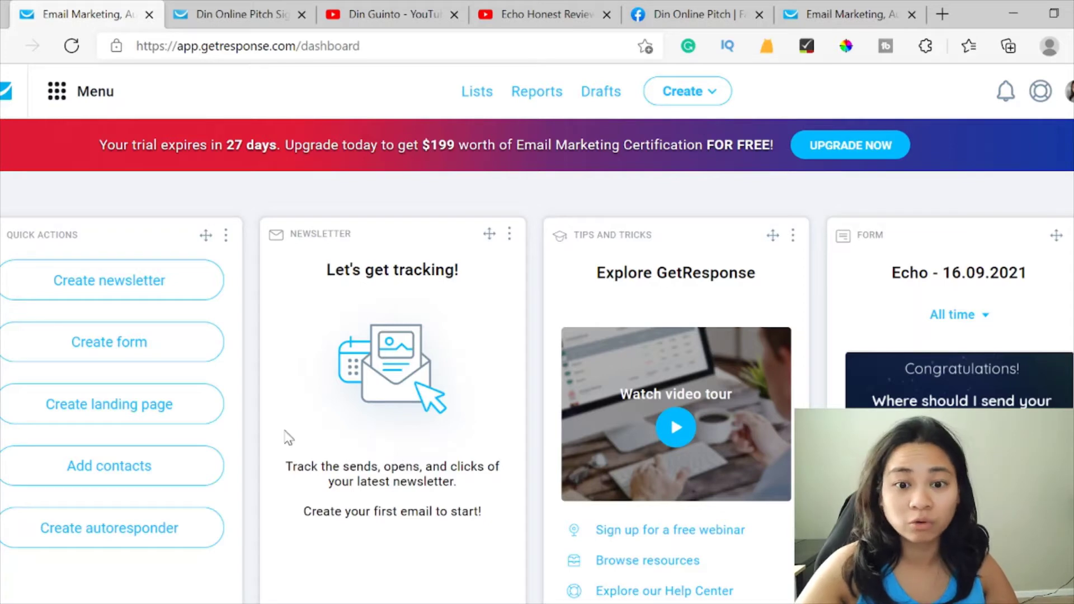
{"action": "scroll", "coordinate": [464, 439], "scroll_direction": "down", "scroll_amount": 3}
{"action": "scroll", "coordinate": [469, 431], "scroll_direction": "up", "scroll_amount": 3}
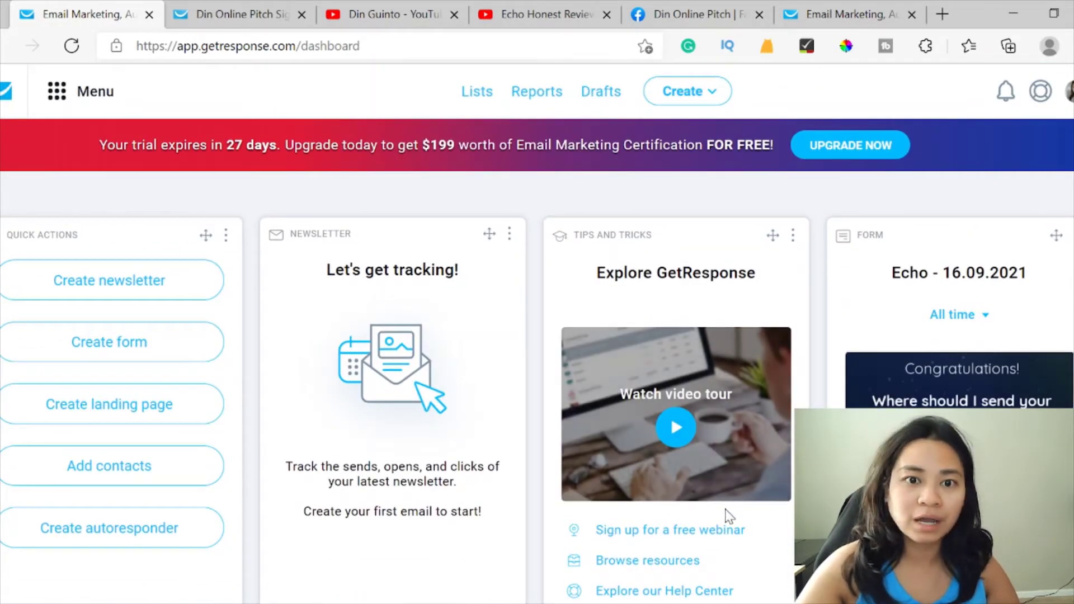
Examine the published "Get My FREE Exclusive Training" landing page, including its name and email sign-up form.
{"action": "left_click", "coordinate": [237, 17]}
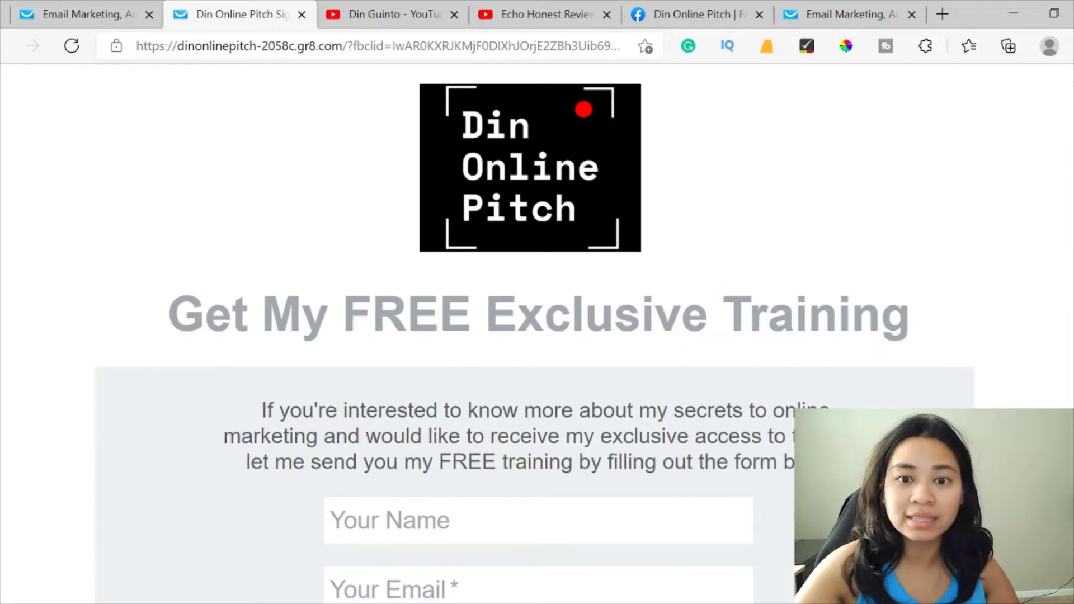
{"action": "scroll", "coordinate": [786, 286], "scroll_direction": "down", "scroll_amount": 3}
{"action": "scroll", "coordinate": [792, 290], "scroll_direction": "down", "scroll_amount": 1}
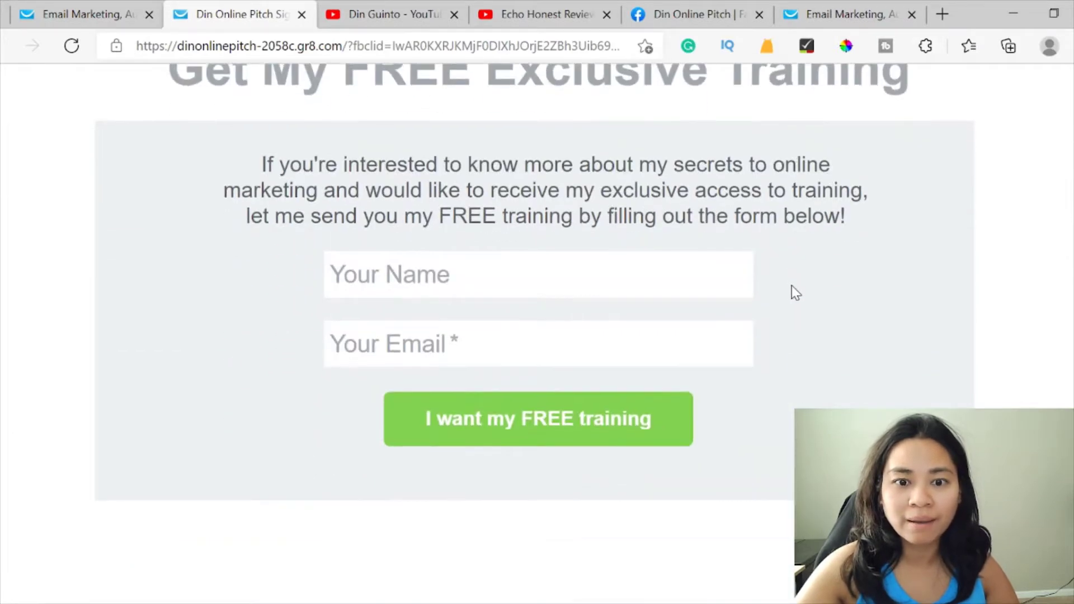
{"action": "scroll", "coordinate": [793, 288], "scroll_direction": "up", "scroll_amount": 5}
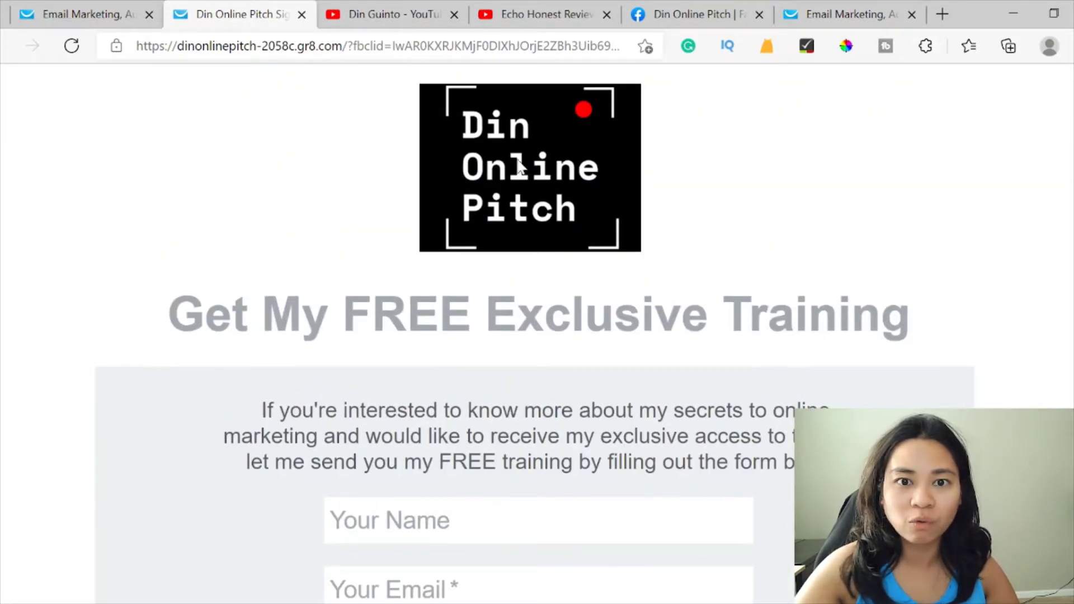
{"action": "left_click", "coordinate": [377, 16]}
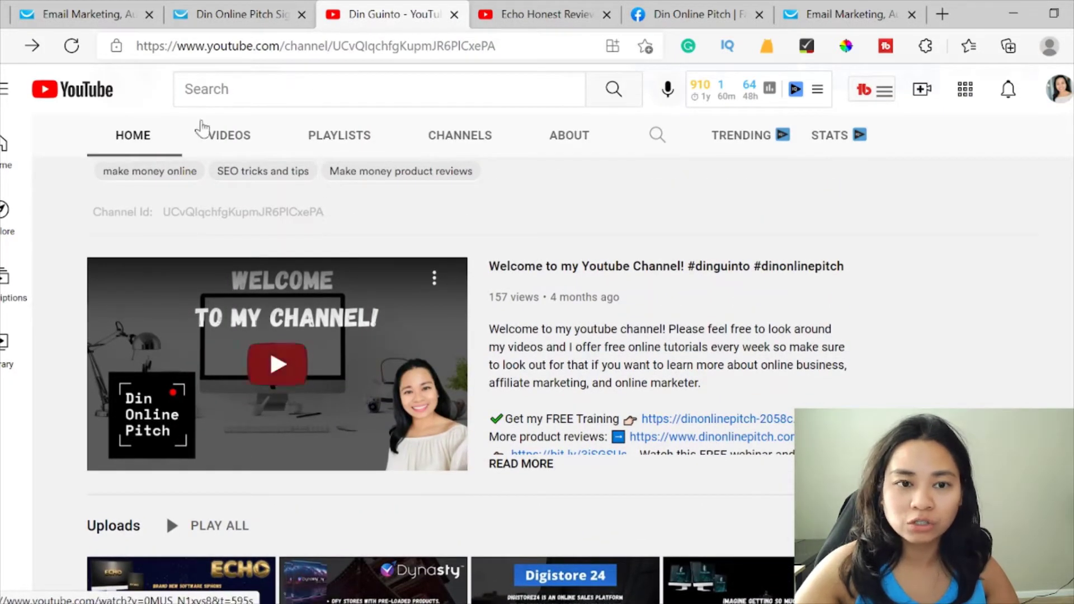
{"action": "left_click", "coordinate": [208, 16]}
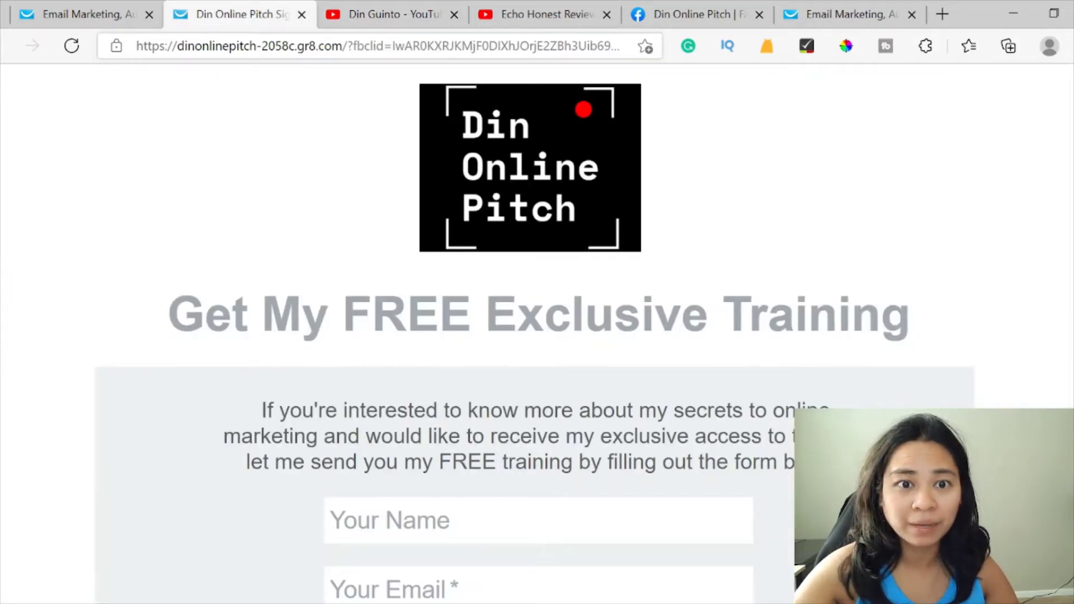
{"action": "left_click_drag", "start_coordinate": [342, 46], "coordinate": [137, 46]}
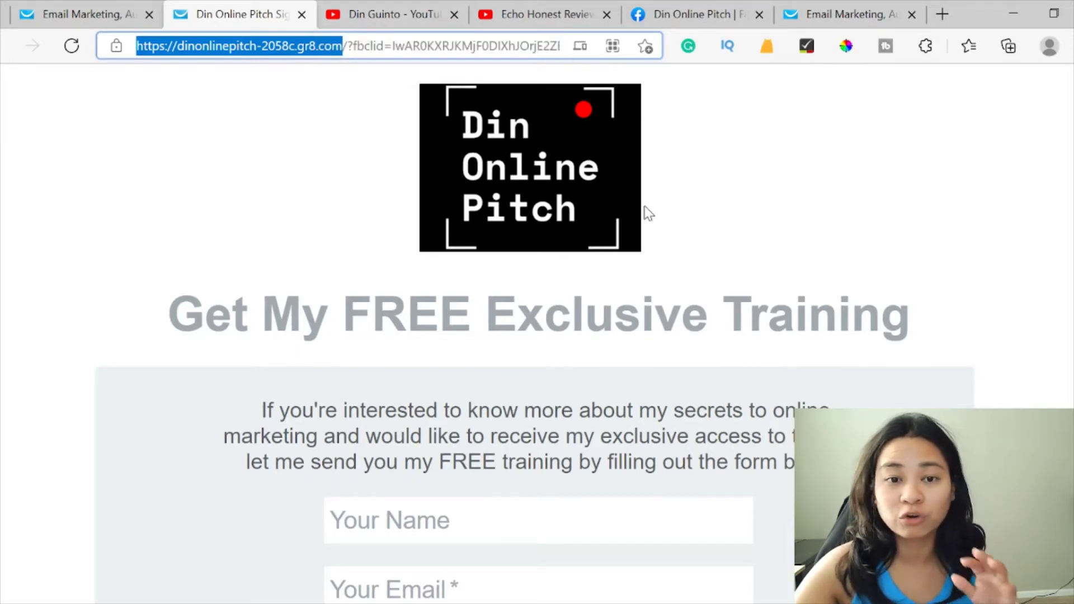
Review the free training link's placement on the YouTube channel, in the Echo review video description and in the Facebook page's About section.
{"action": "left_click", "coordinate": [382, 17]}
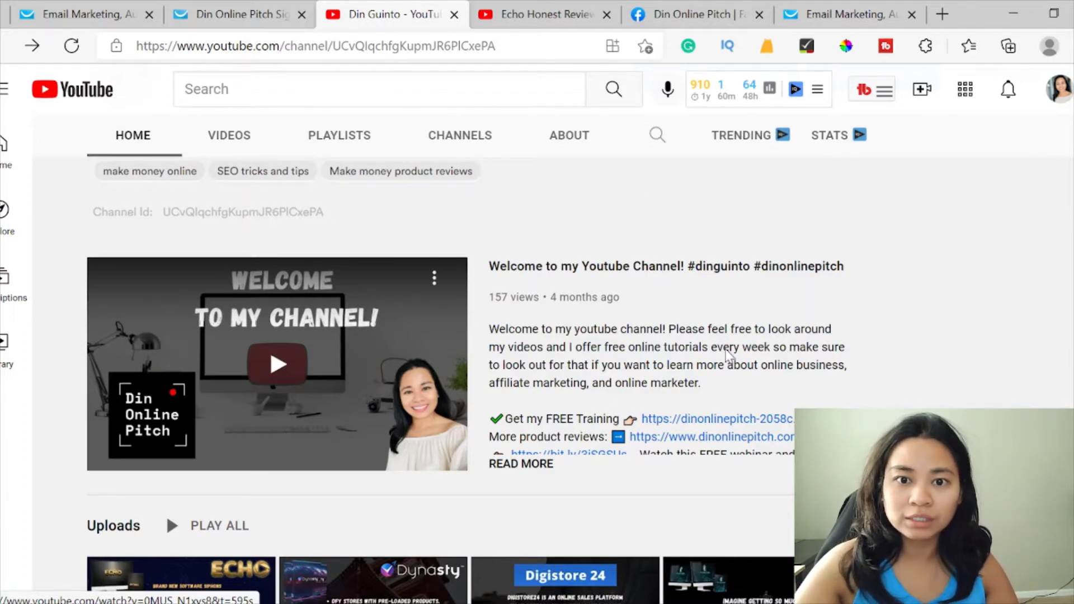
{"action": "left_click", "coordinate": [547, 18]}
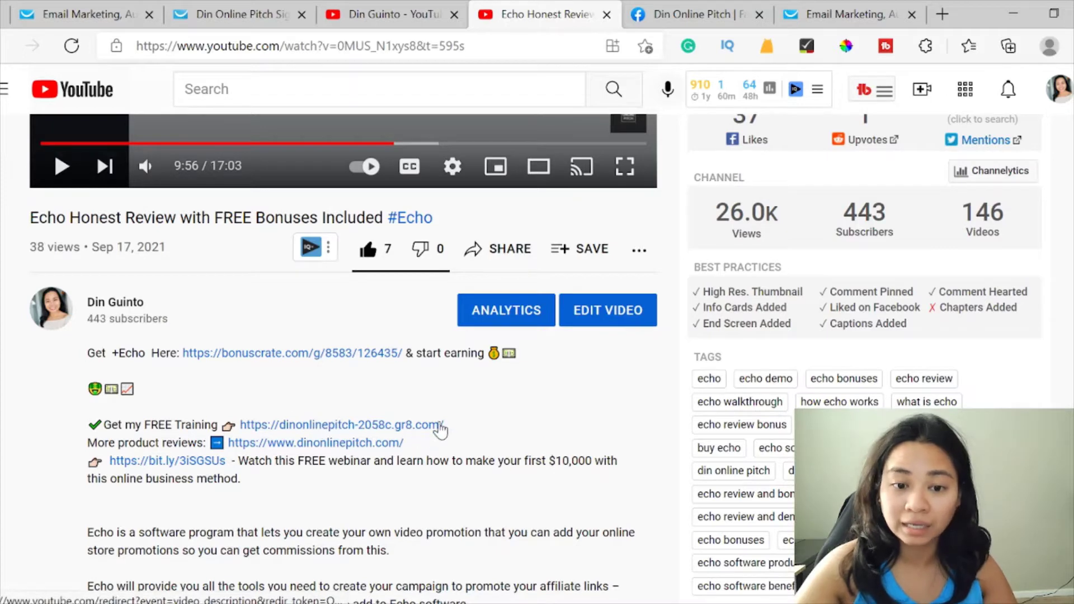
{"action": "left_click", "coordinate": [683, 8]}
{"action": "scroll", "coordinate": [621, 441], "scroll_direction": "up", "scroll_amount": 2}
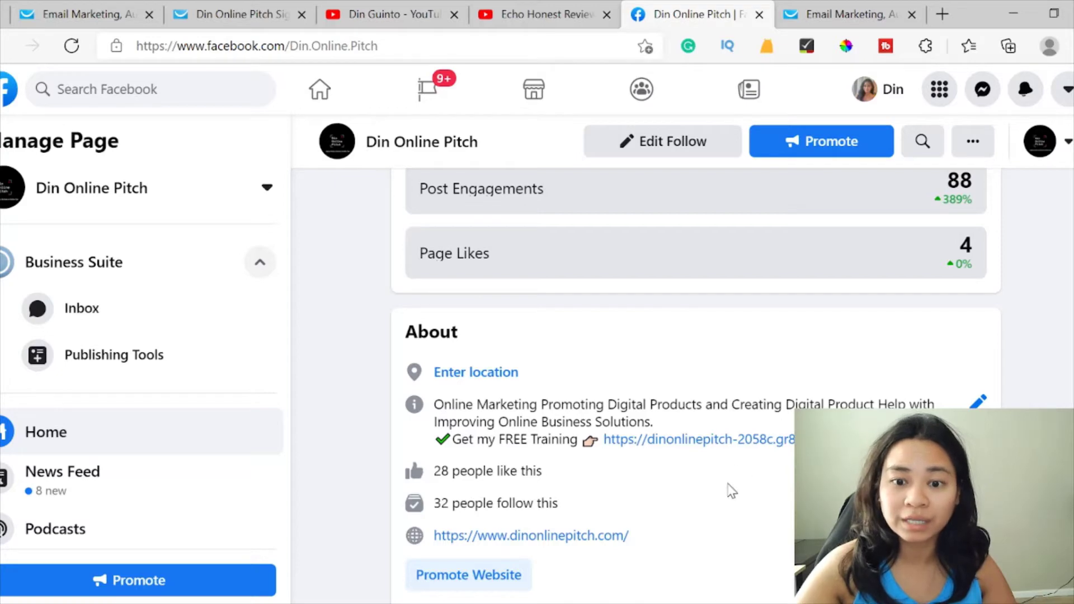
Open the free training link from the Facebook page's About section in a new tab and examine the sign-up form there.
{"action": "right_click", "coordinate": [689, 447]}
{"action": "left_click", "coordinate": [777, 129]}
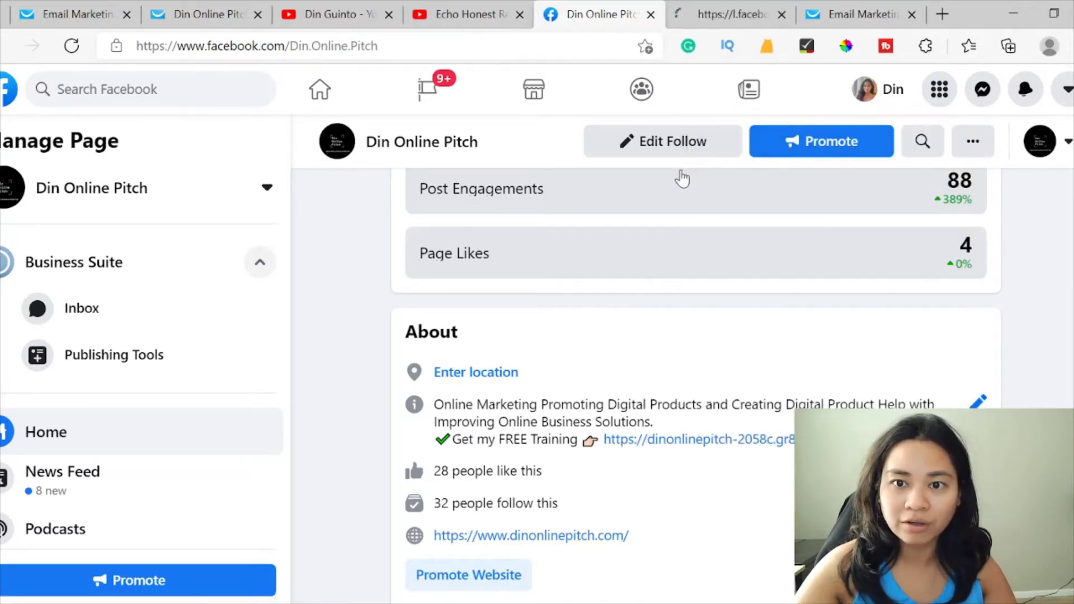
{"action": "left_click", "coordinate": [727, 14]}
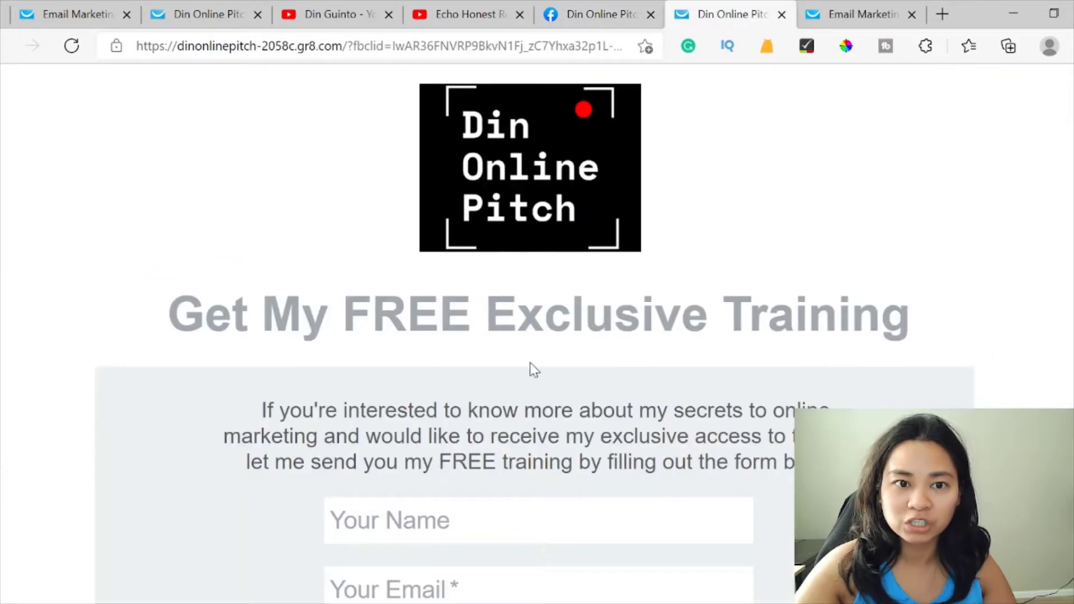
{"action": "scroll", "coordinate": [532, 367], "scroll_direction": "down", "scroll_amount": 3}
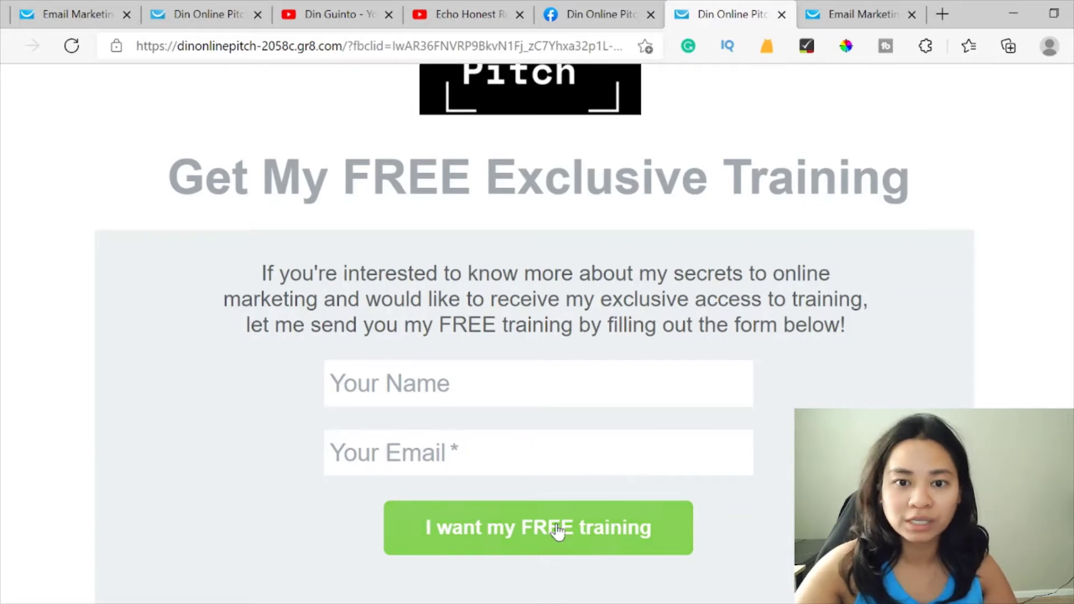
{"action": "scroll", "coordinate": [542, 350], "scroll_direction": "up", "scroll_amount": 3}
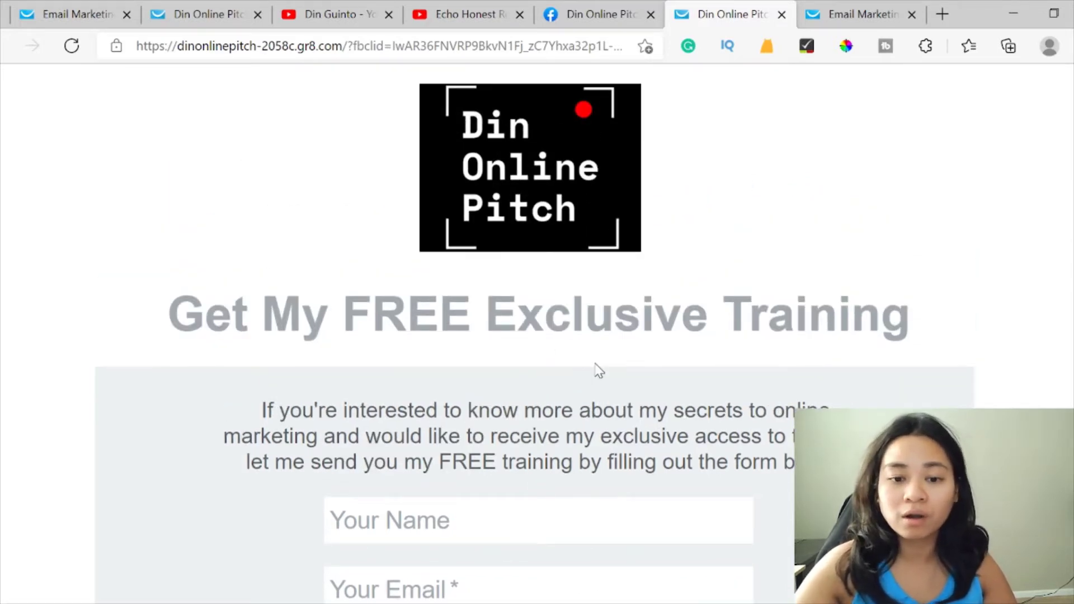
{"action": "scroll", "coordinate": [599, 370], "scroll_direction": "down", "scroll_amount": 2}
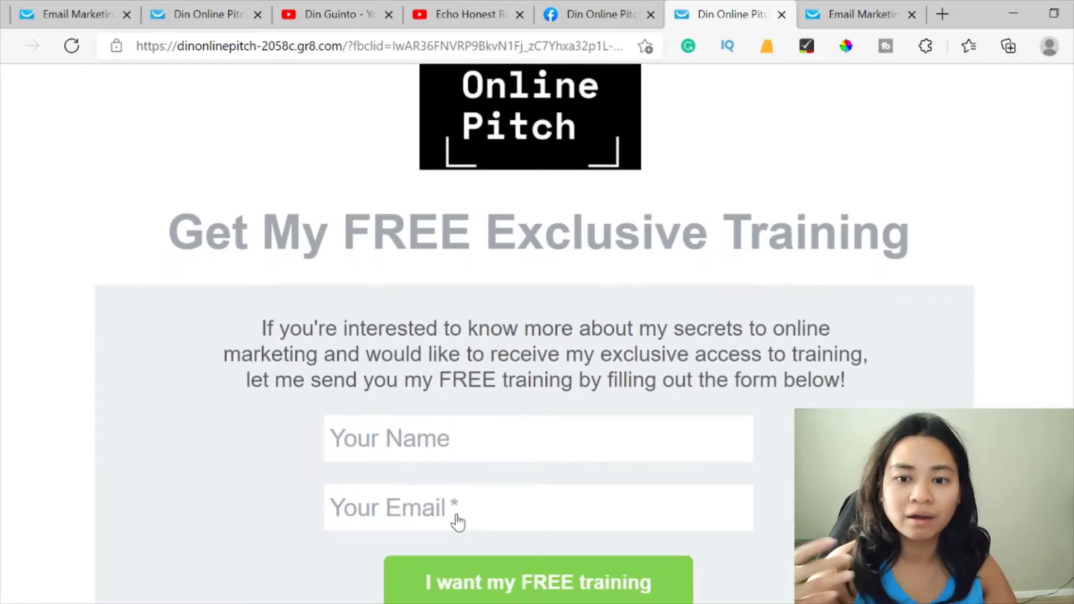
{"action": "scroll", "coordinate": [593, 463], "scroll_direction": "up", "scroll_amount": 2}
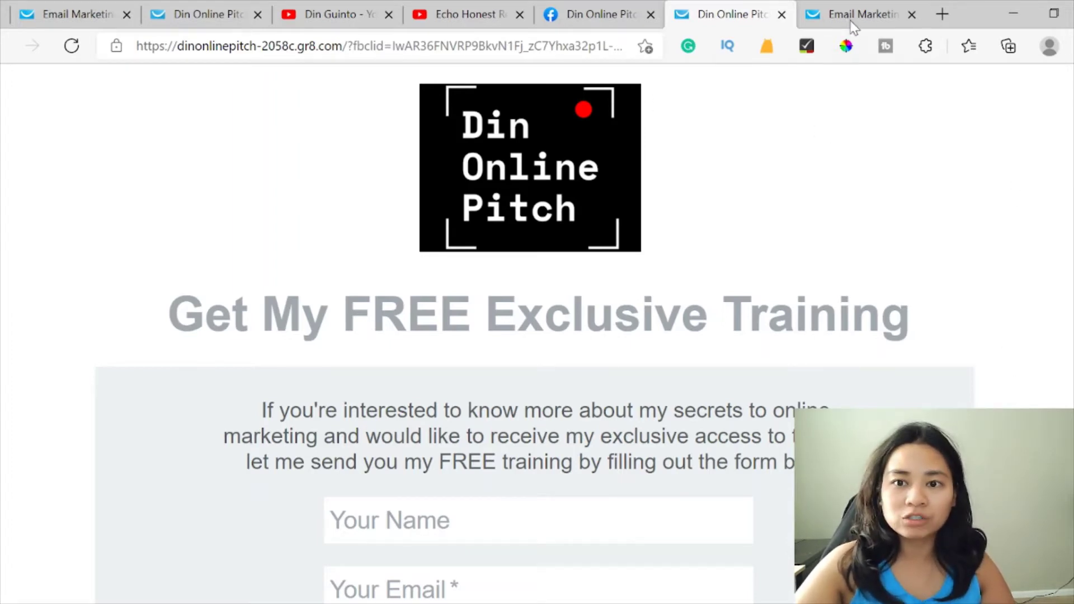
Return to the GetResponse dashboard and look over its quick actions and the available communication and growth tools.
{"action": "left_click", "coordinate": [79, 13]}
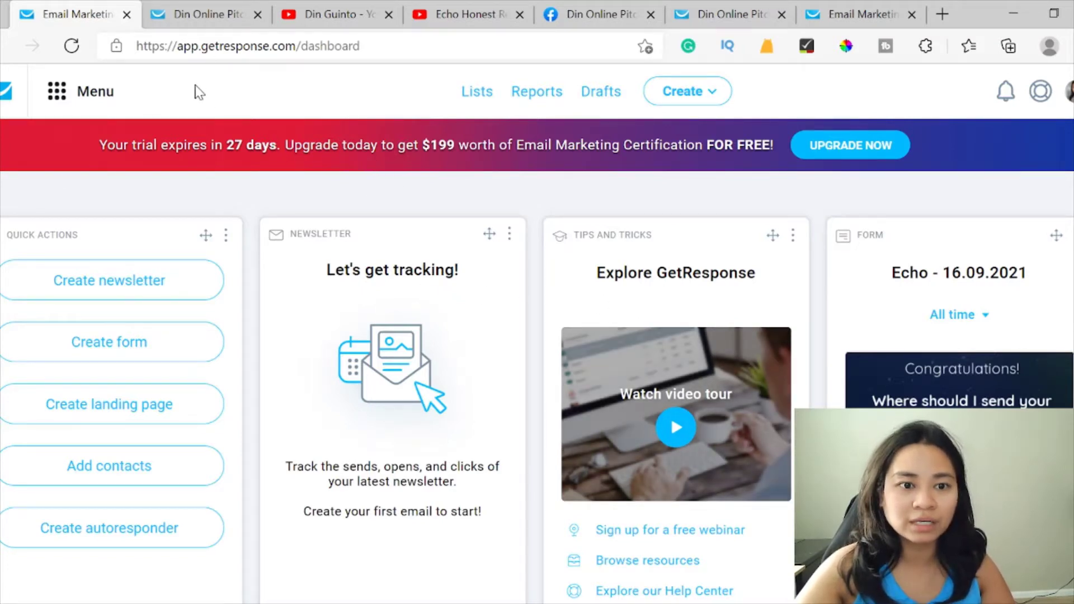
{"action": "mouse_move", "coordinate": [226, 235]}
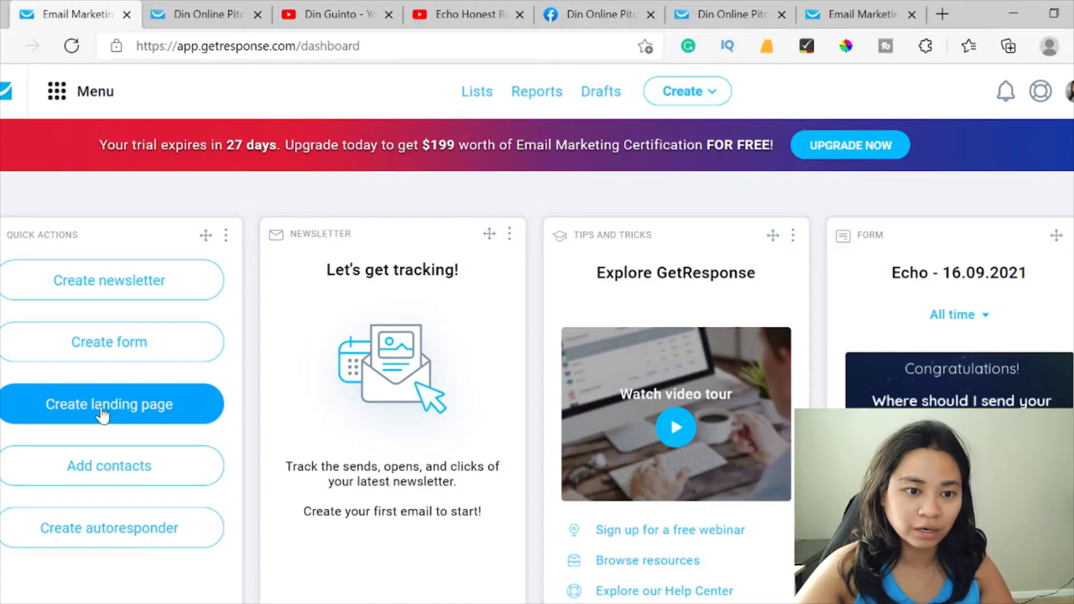
{"action": "left_click", "coordinate": [58, 95]}
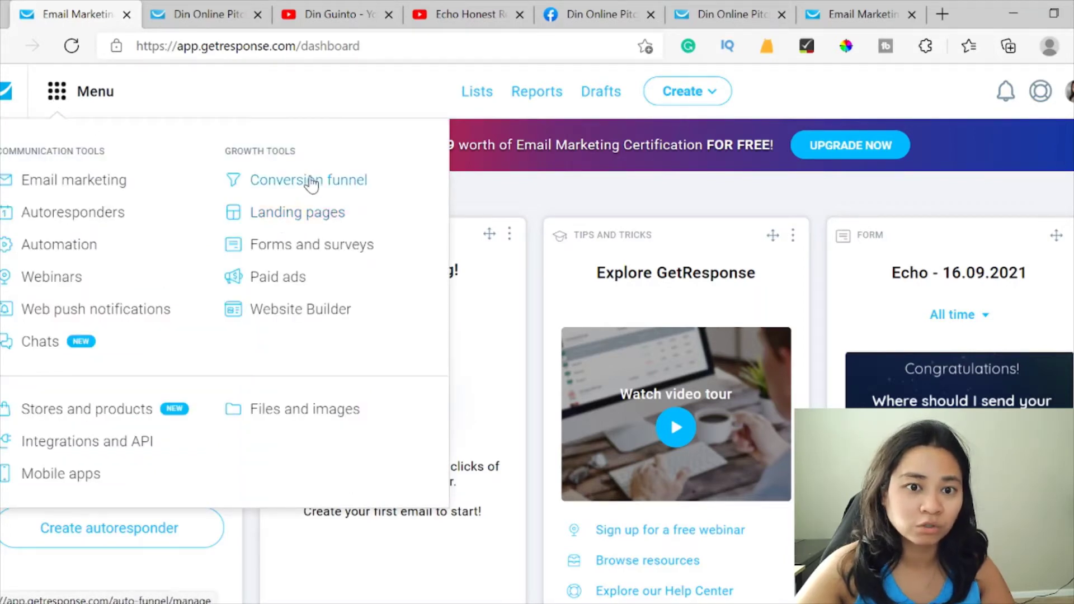
{"action": "left_click", "coordinate": [136, 112]}
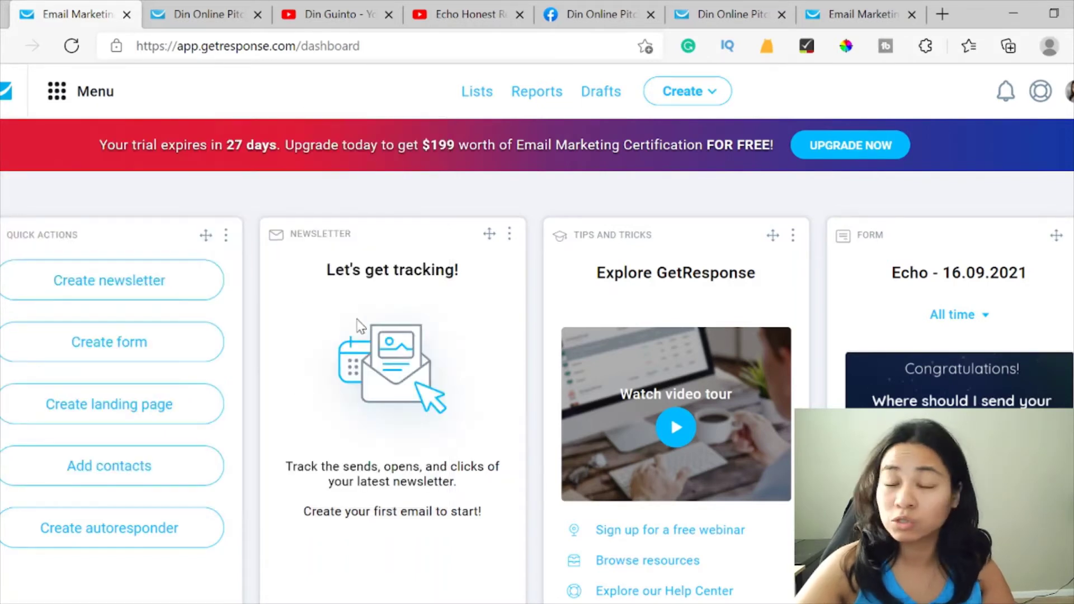
Start creating a landing page without restoring the autosaved design, and browse the full template collection.
{"action": "left_click", "coordinate": [109, 417]}
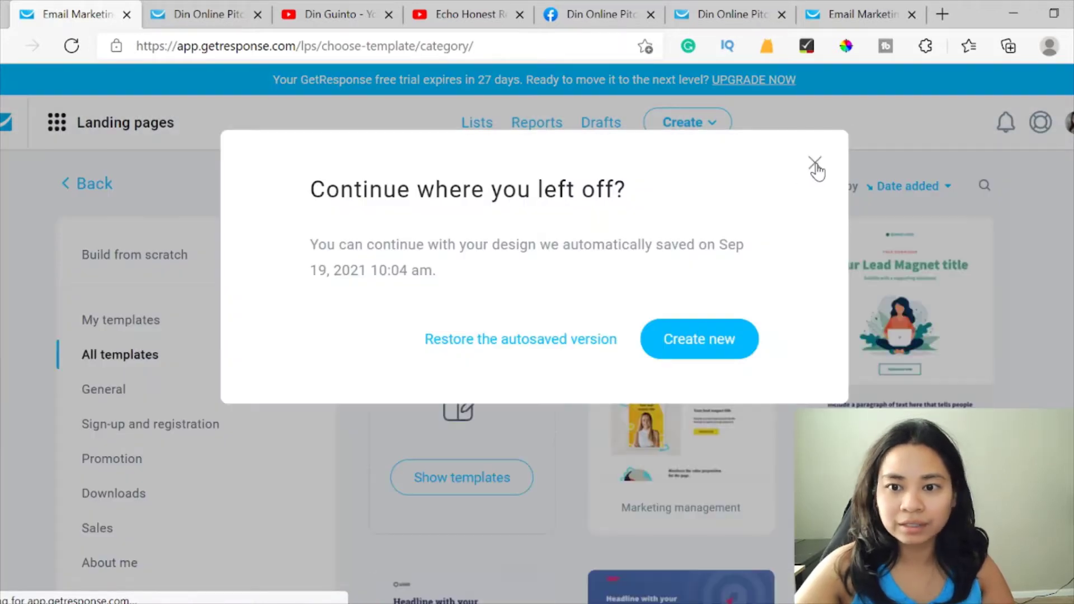
{"action": "left_click", "coordinate": [815, 165]}
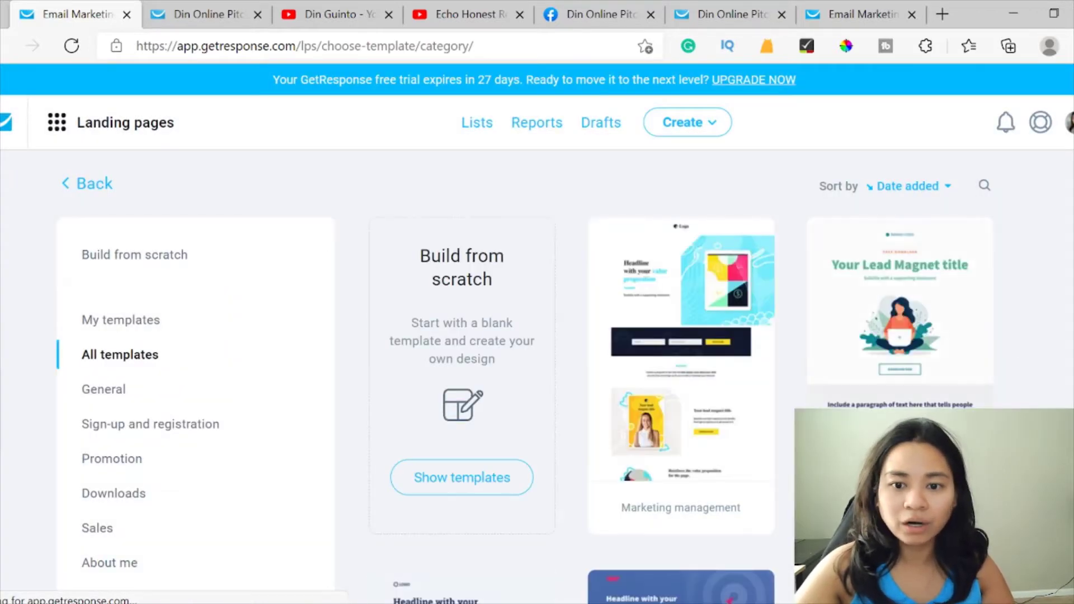
{"action": "scroll", "coordinate": [642, 371], "scroll_direction": "down", "scroll_amount": 3}
{"action": "scroll", "coordinate": [923, 358], "scroll_direction": "down", "scroll_amount": 10}
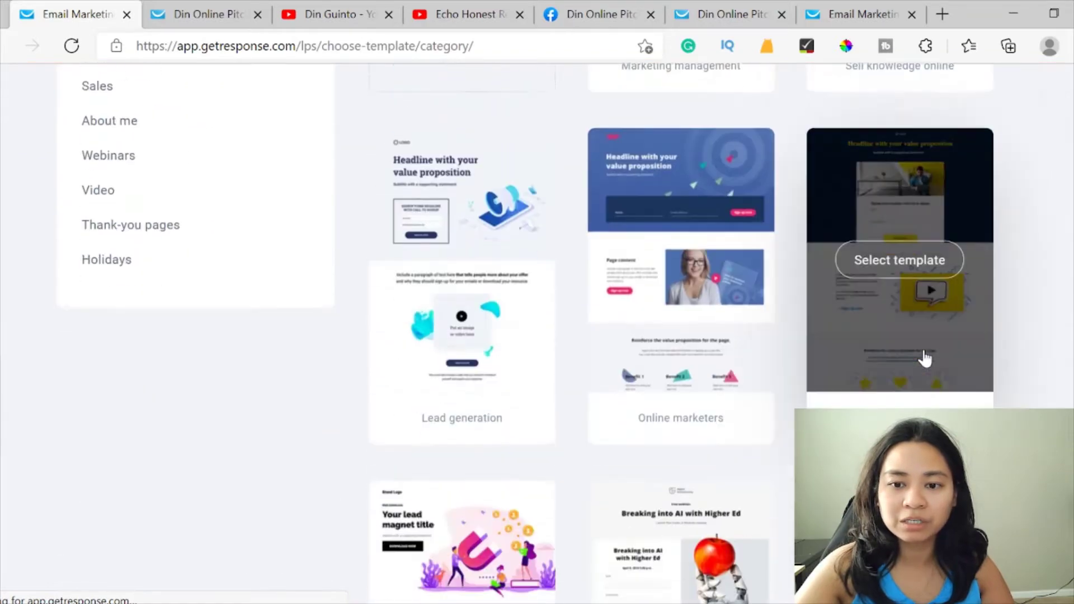
{"action": "scroll", "coordinate": [922, 362], "scroll_direction": "down", "scroll_amount": 10}
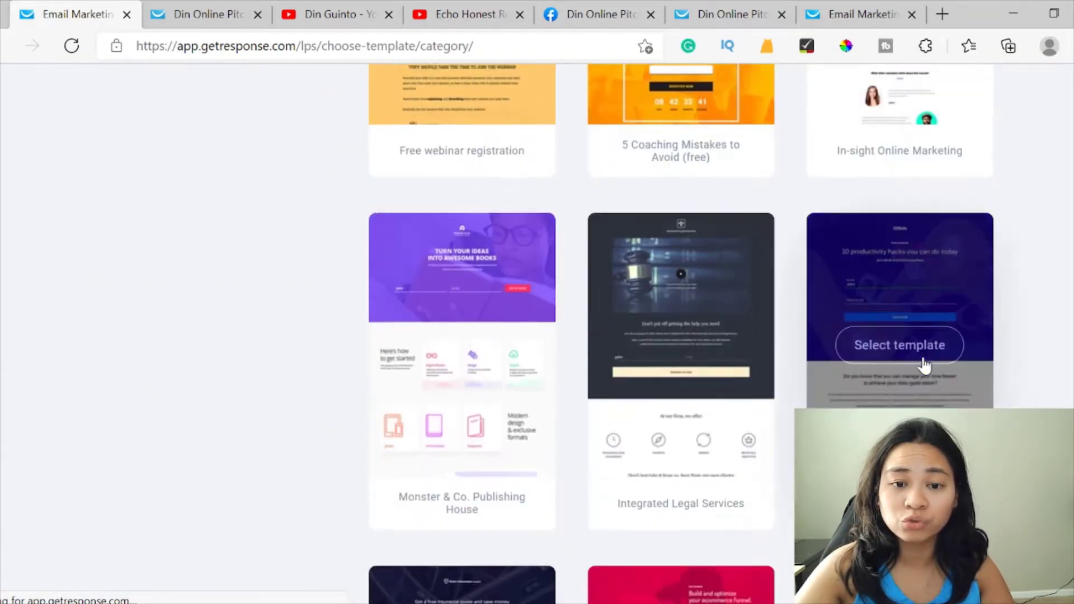
{"action": "scroll", "coordinate": [681, 336], "scroll_direction": "up", "scroll_amount": 6}
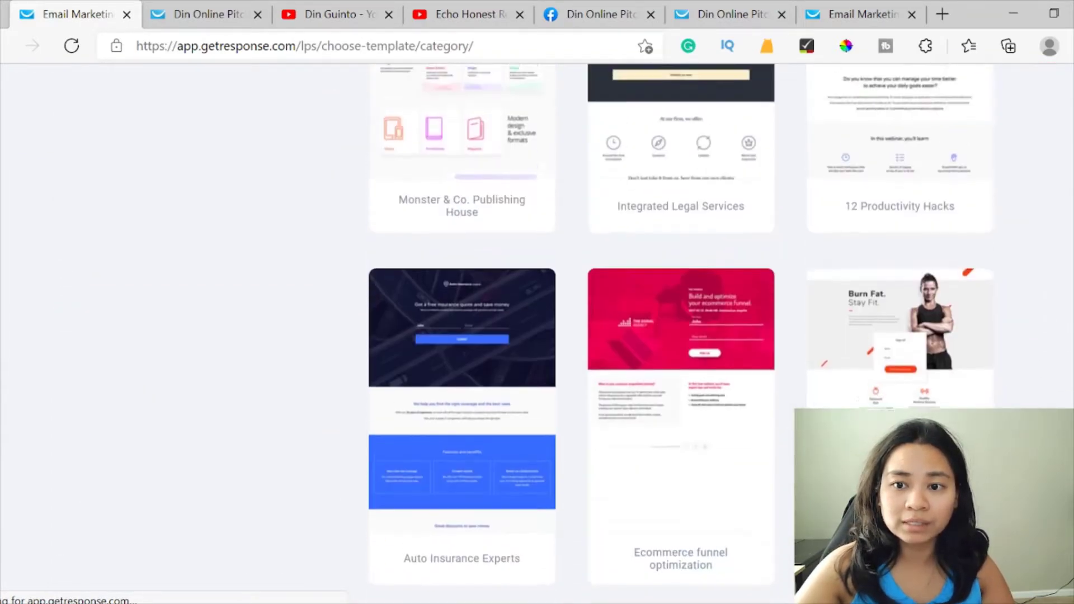
{"action": "scroll", "coordinate": [681, 335], "scroll_direction": "down", "scroll_amount": 5}
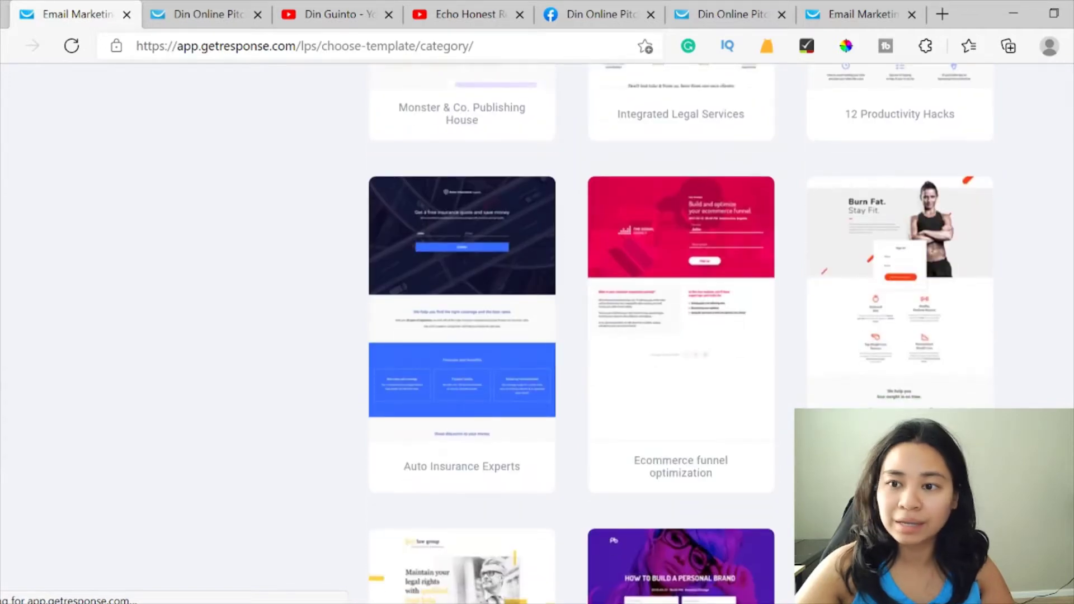
{"action": "scroll", "coordinate": [884, 294], "scroll_direction": "up", "scroll_amount": 10}
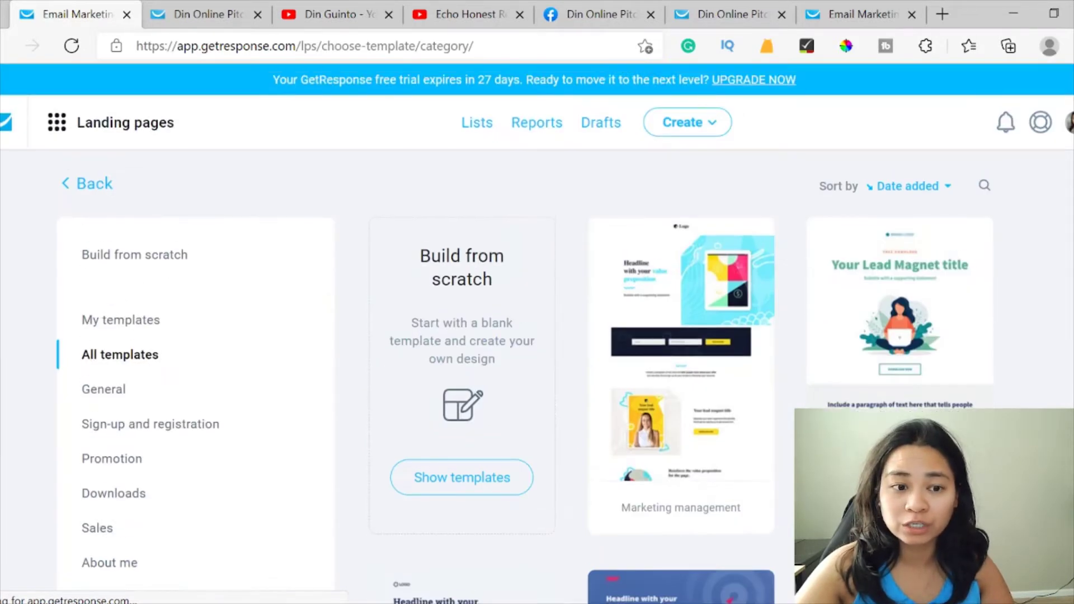
Filter the landing page templates to the Sign-up and registration category and browse the designs in it.
{"action": "mouse_move", "coordinate": [884, 294]}
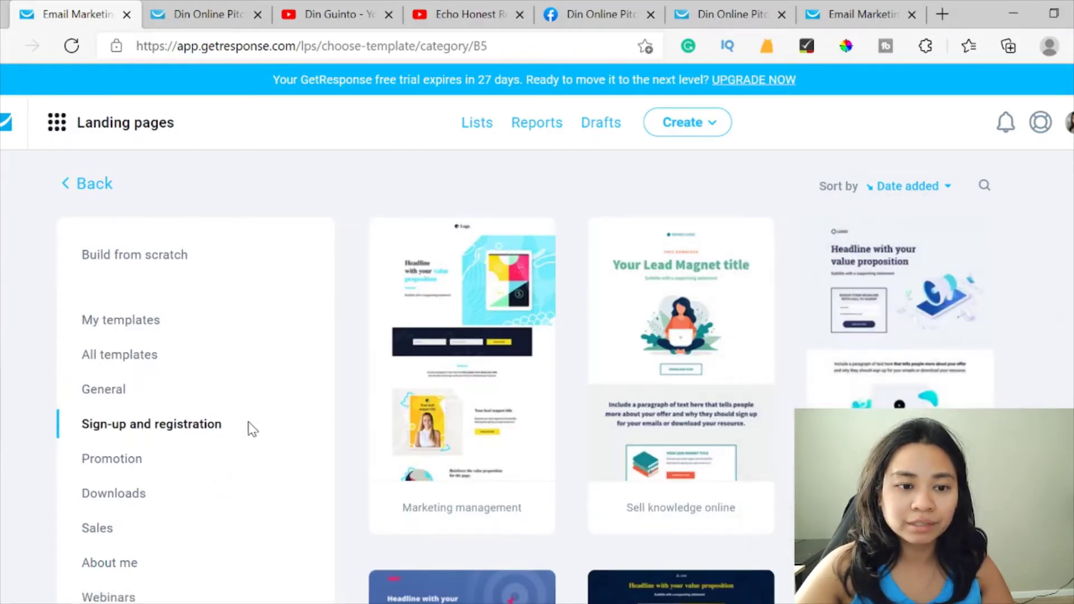
{"action": "scroll", "coordinate": [889, 400], "scroll_direction": "down", "scroll_amount": 5}
{"action": "scroll", "coordinate": [889, 400], "scroll_direction": "down", "scroll_amount": 1}
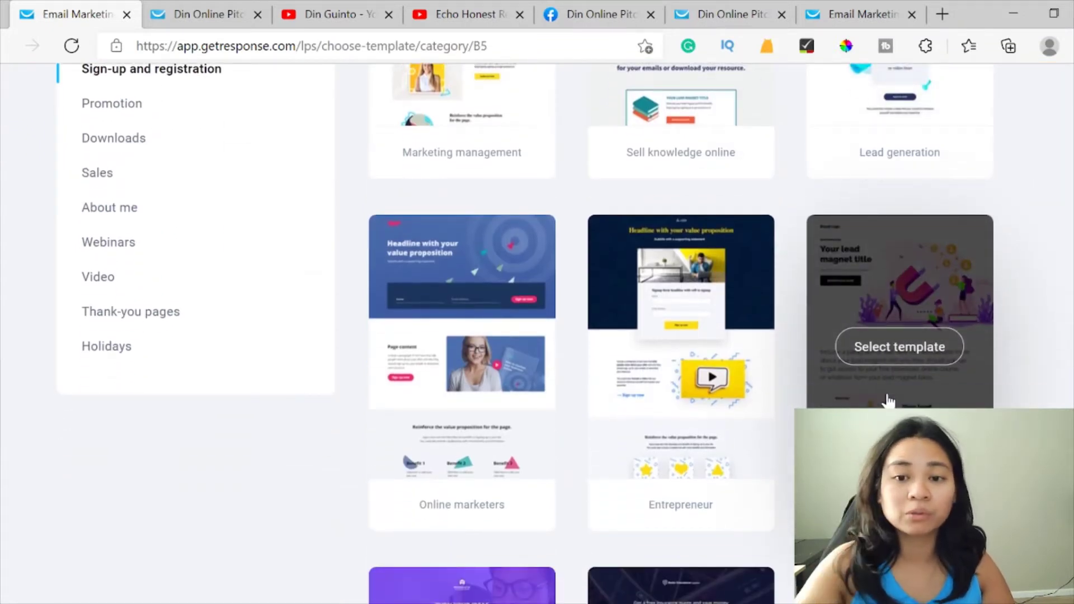
{"action": "scroll", "coordinate": [890, 400], "scroll_direction": "down", "scroll_amount": 2}
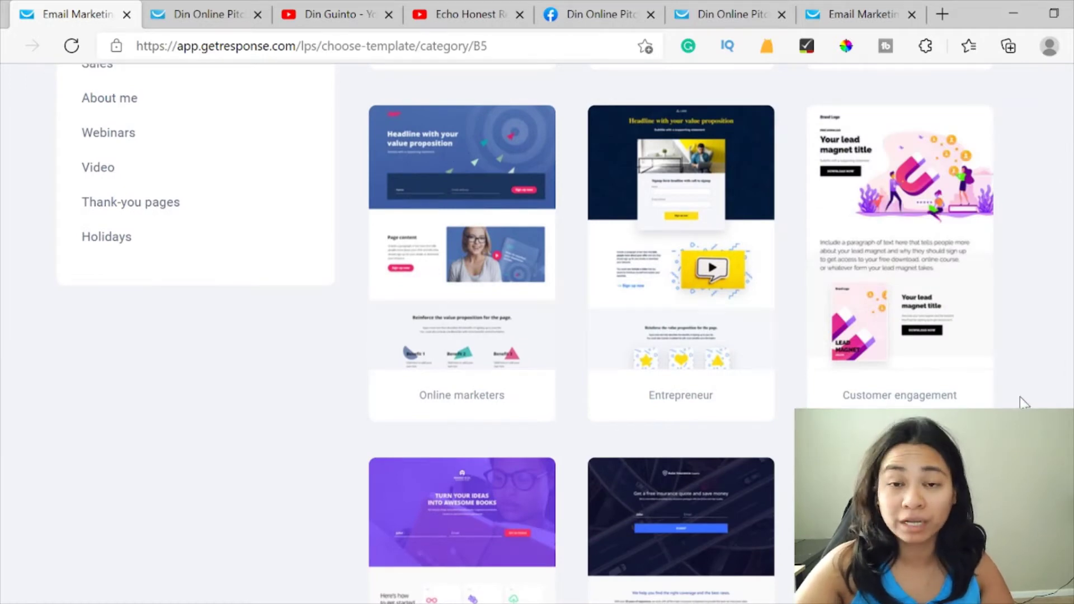
{"action": "scroll", "coordinate": [922, 380], "scroll_direction": "down", "scroll_amount": 3}
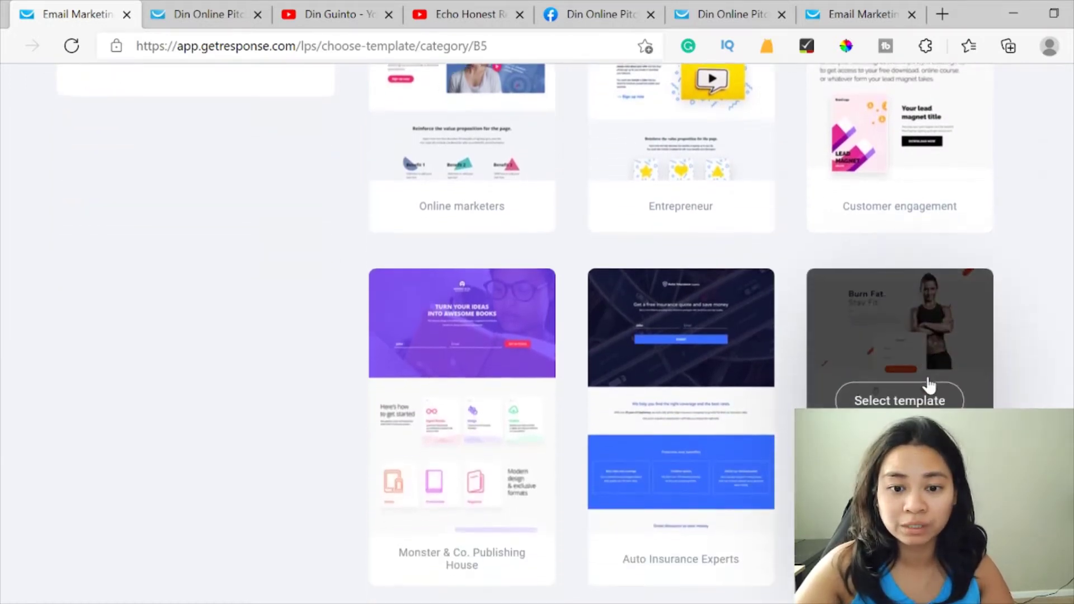
{"action": "scroll", "coordinate": [929, 386], "scroll_direction": "down", "scroll_amount": 2}
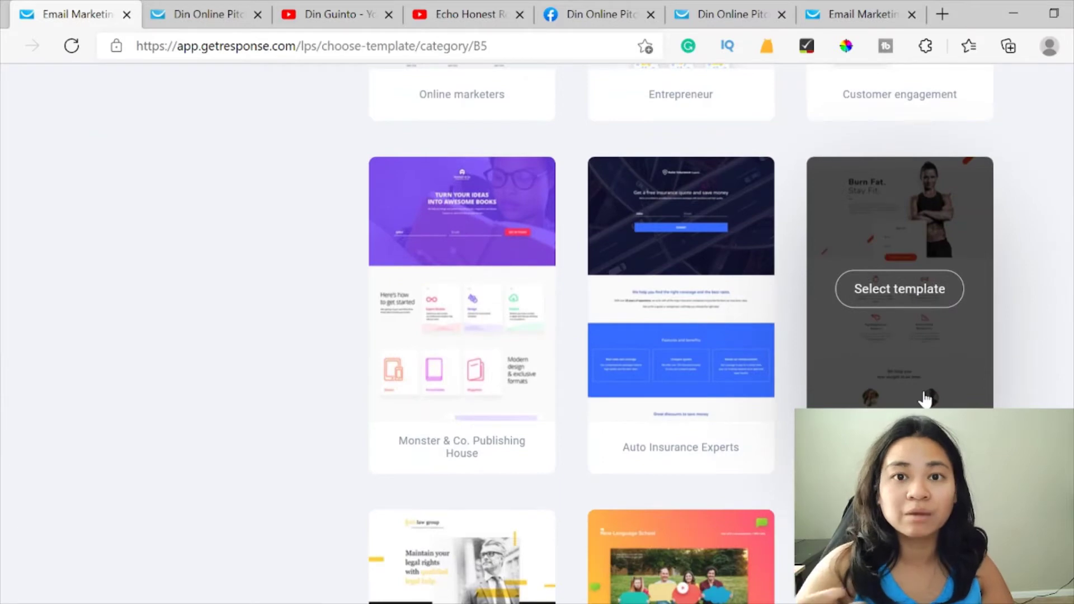
{"action": "scroll", "coordinate": [925, 398], "scroll_direction": "down", "scroll_amount": 4}
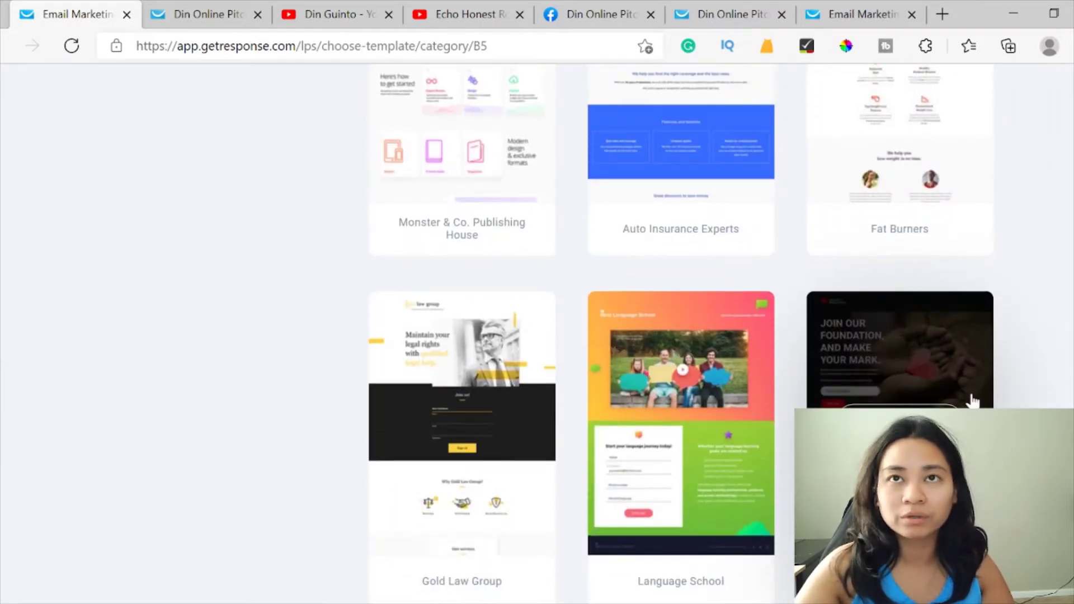
{"action": "scroll", "coordinate": [976, 397], "scroll_direction": "down", "scroll_amount": 5}
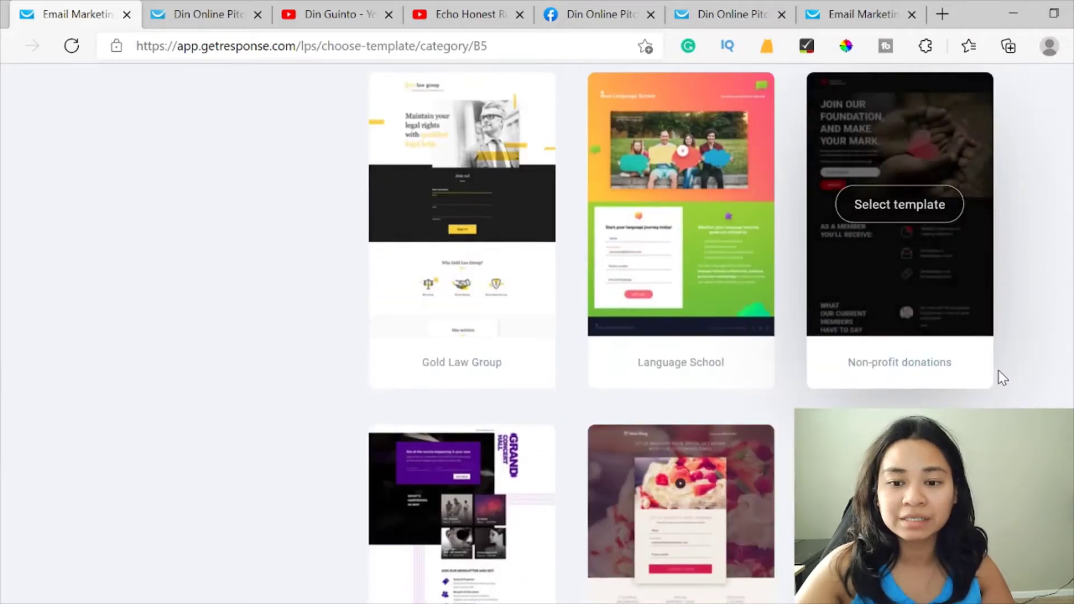
{"action": "scroll", "coordinate": [1001, 378], "scroll_direction": "down", "scroll_amount": 6}
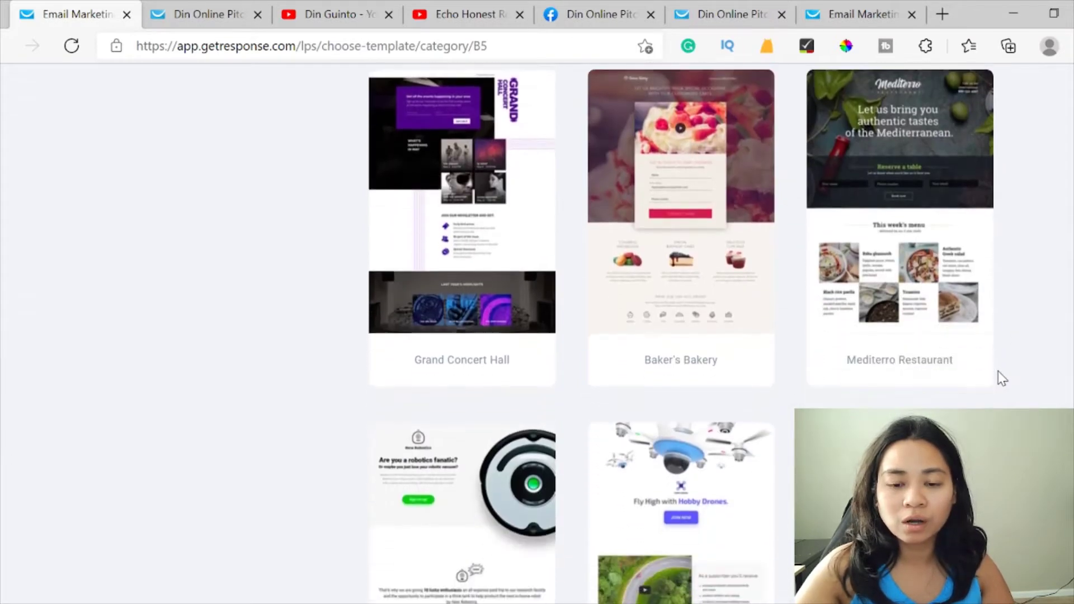
Choose the Free Report template from the Sign-up and registration designs and look over its landing page preview.
{"action": "scroll", "coordinate": [1001, 378], "scroll_direction": "down", "scroll_amount": 5}
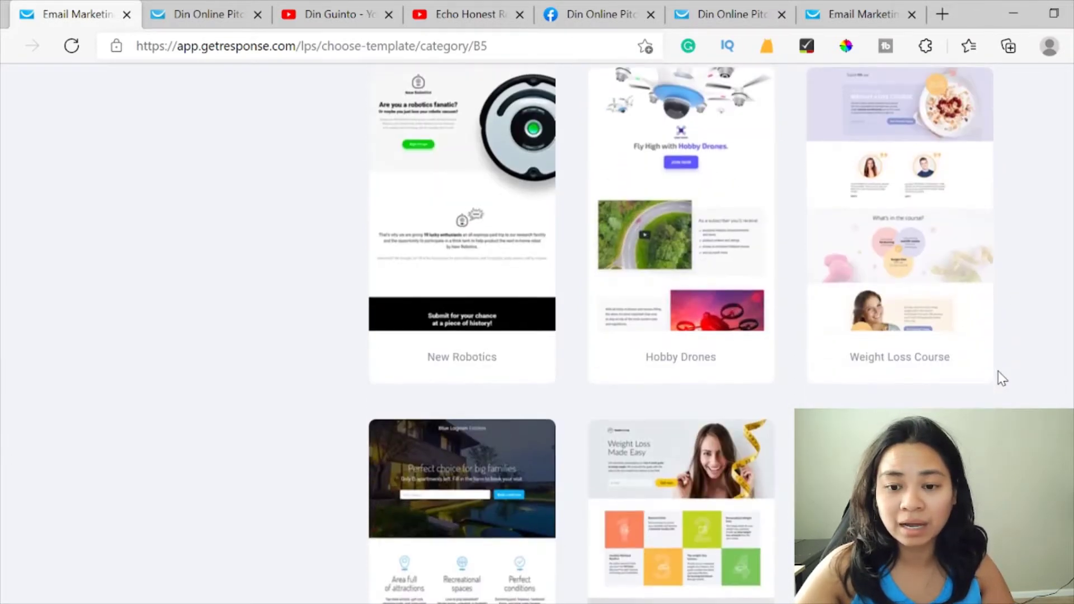
{"action": "scroll", "coordinate": [1007, 371], "scroll_direction": "down", "scroll_amount": 11}
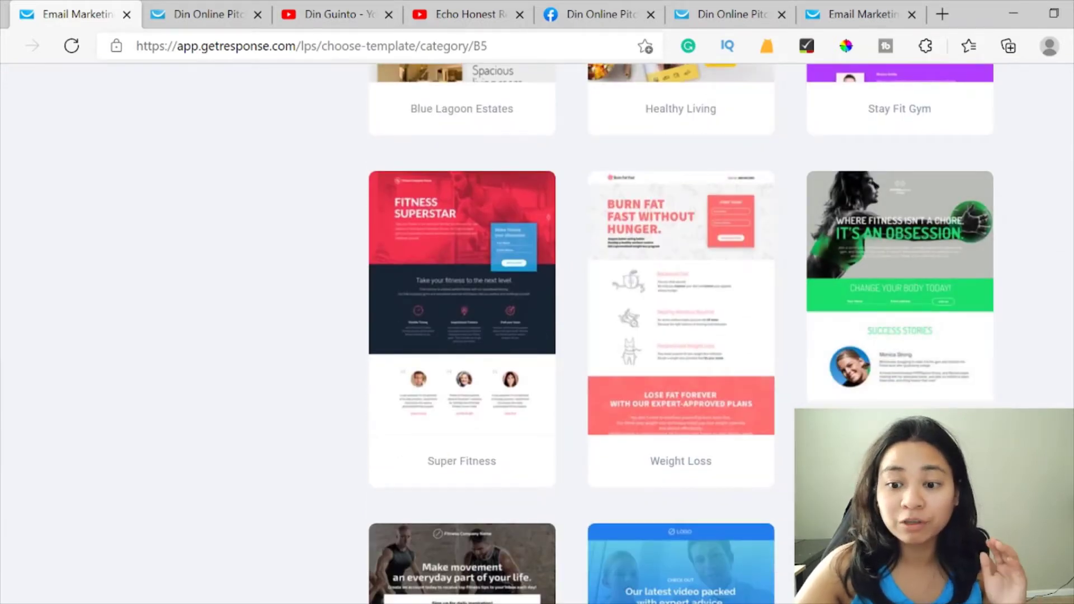
{"action": "scroll", "coordinate": [681, 334], "scroll_direction": "down", "scroll_amount": 9}
{"action": "scroll", "coordinate": [681, 334], "scroll_direction": "down", "scroll_amount": 11}
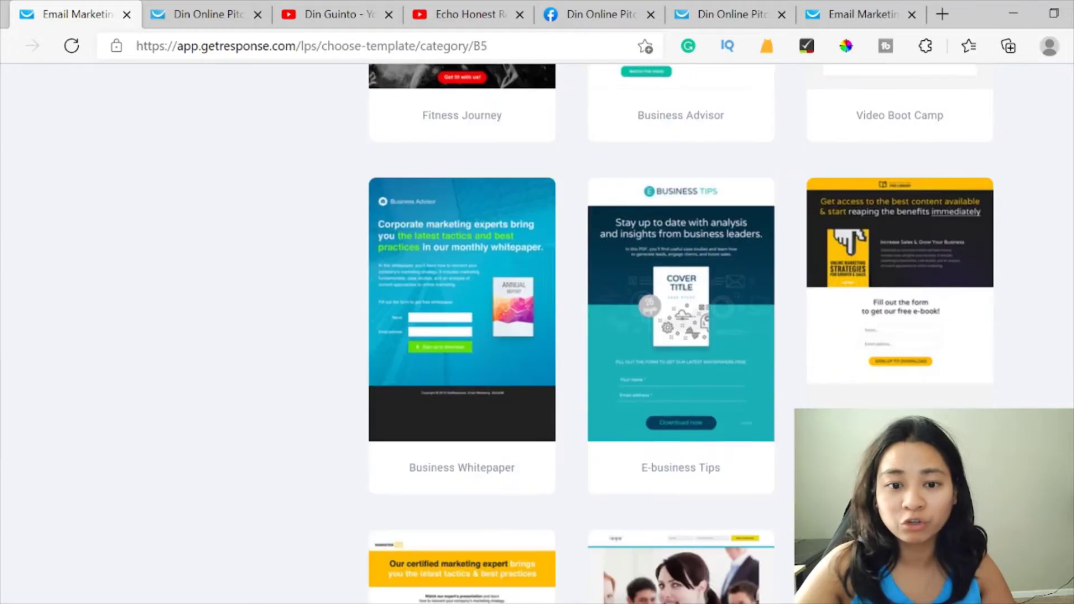
{"action": "scroll", "coordinate": [681, 334], "scroll_direction": "down", "scroll_amount": 13}
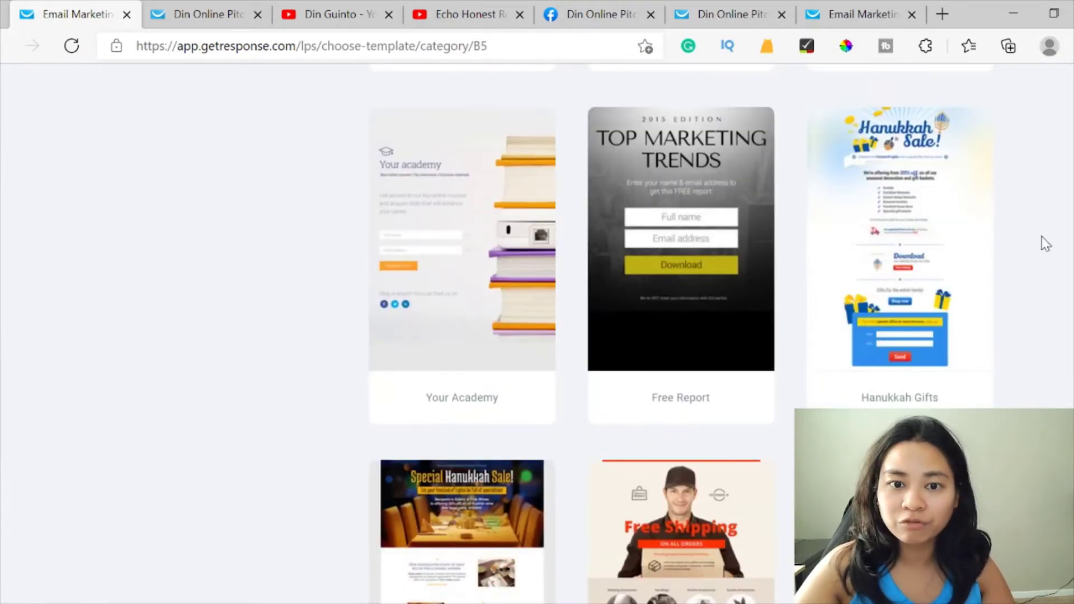
{"action": "mouse_move", "coordinate": [679, 204]}
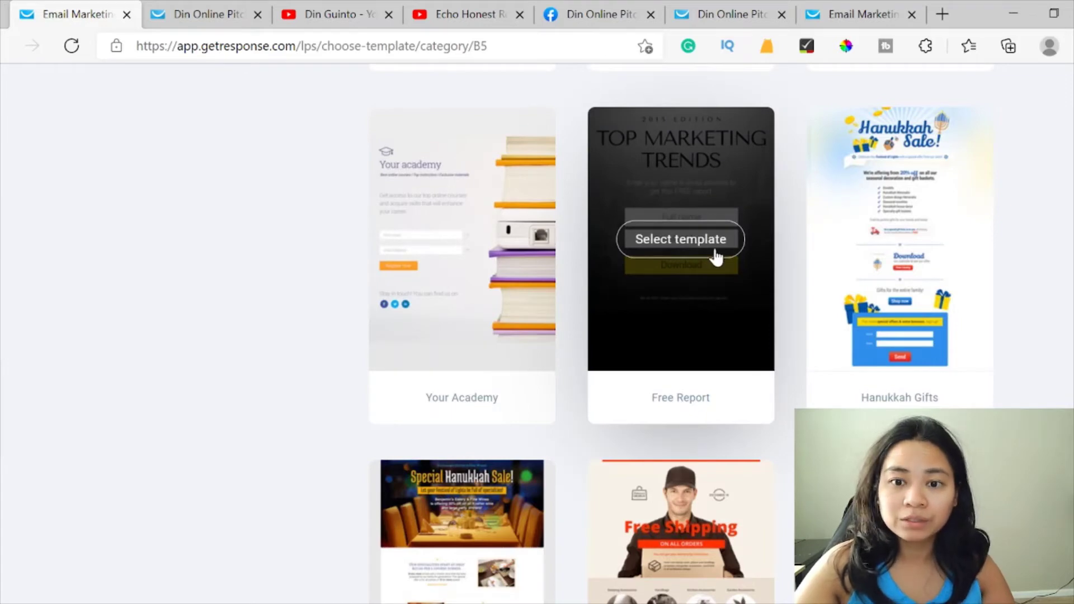
{"action": "left_click", "coordinate": [664, 239]}
{"action": "scroll", "coordinate": [540, 360], "scroll_direction": "down", "scroll_amount": 2}
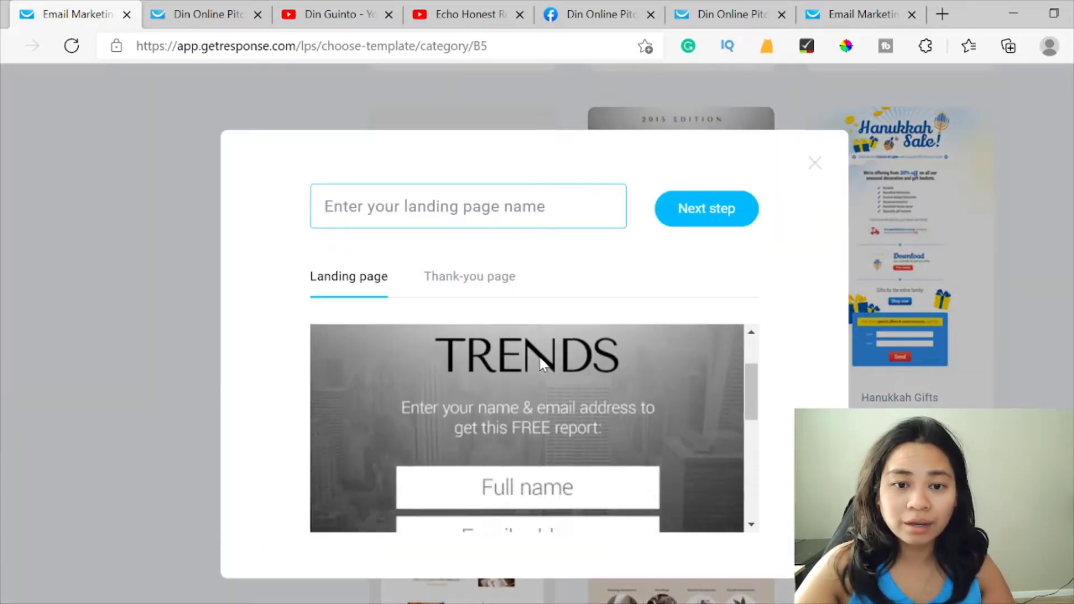
{"action": "scroll", "coordinate": [540, 361], "scroll_direction": "down", "scroll_amount": 2}
{"action": "scroll", "coordinate": [549, 359], "scroll_direction": "up", "scroll_amount": 3}
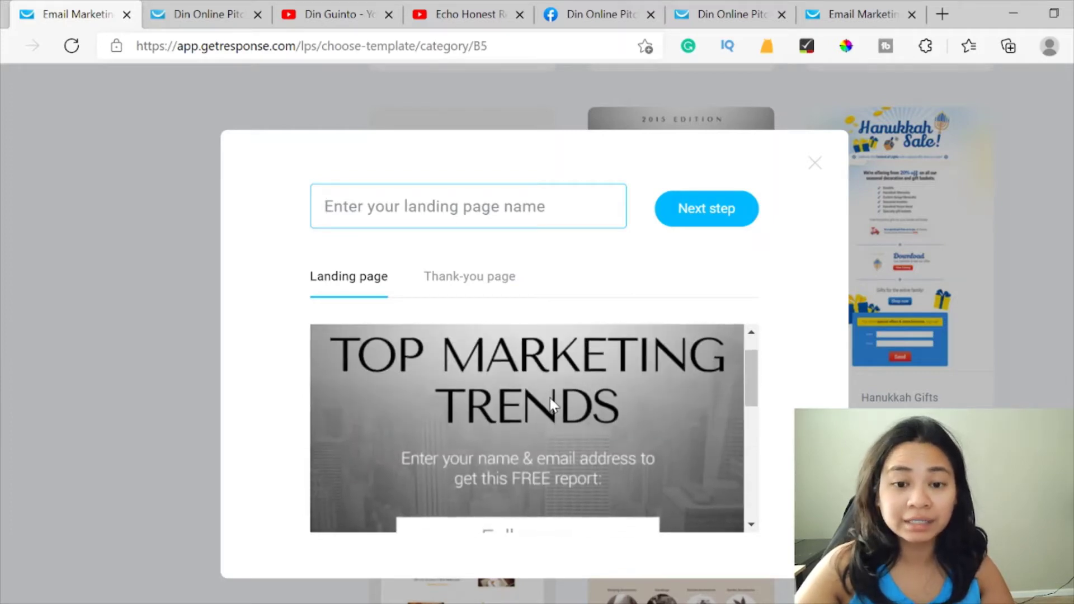
{"action": "scroll", "coordinate": [550, 400], "scroll_direction": "down", "scroll_amount": 6}
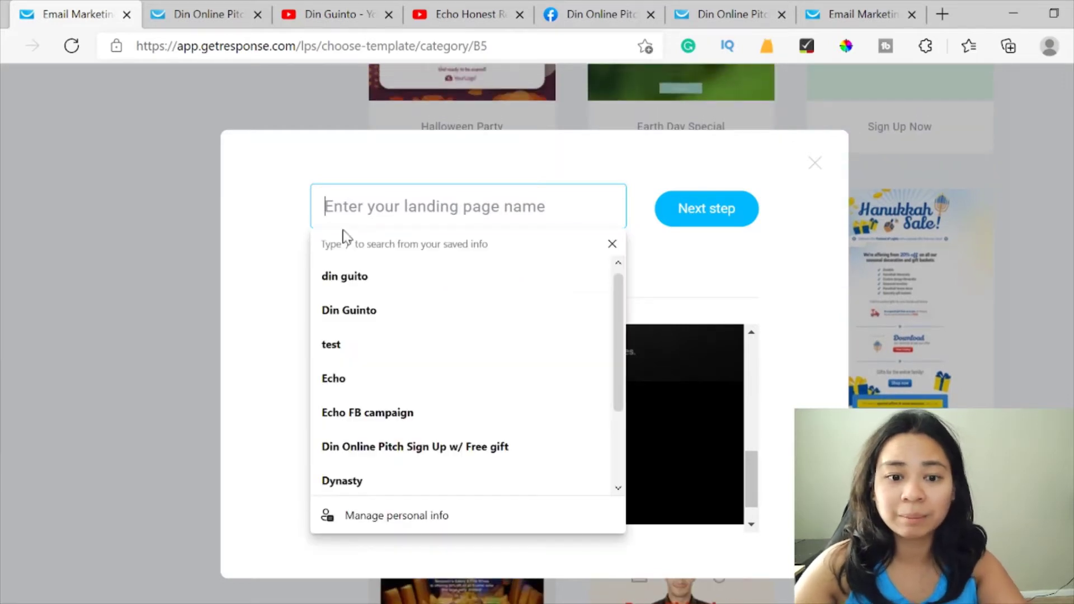
Name the landing page "test" and proceed to the page editor.
{"action": "left_click", "coordinate": [297, 239]}
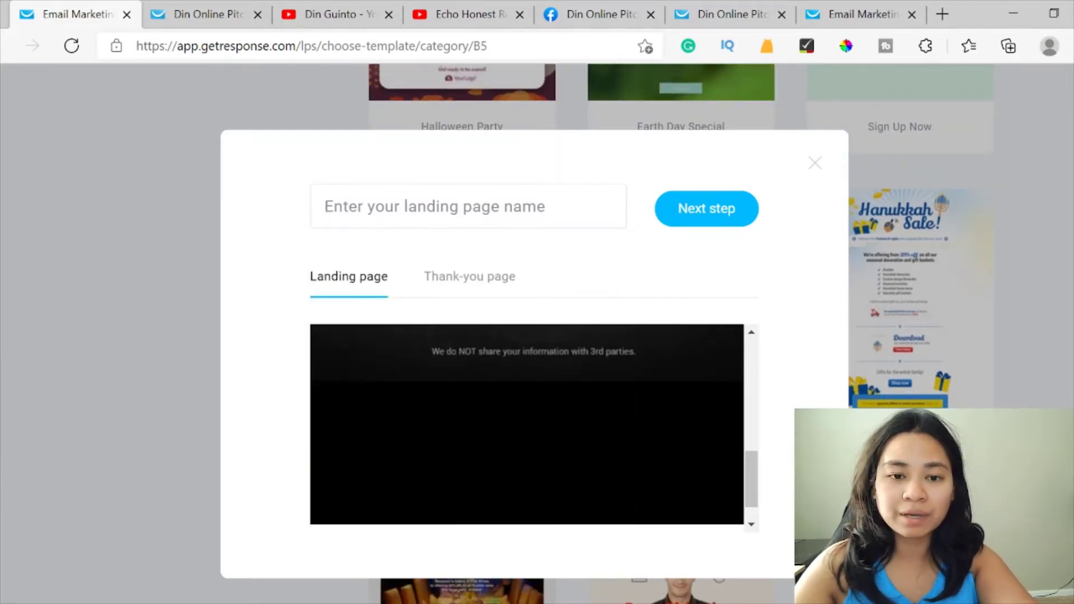
{"action": "left_click", "coordinate": [582, 197]}
{"action": "type", "text": "test"}
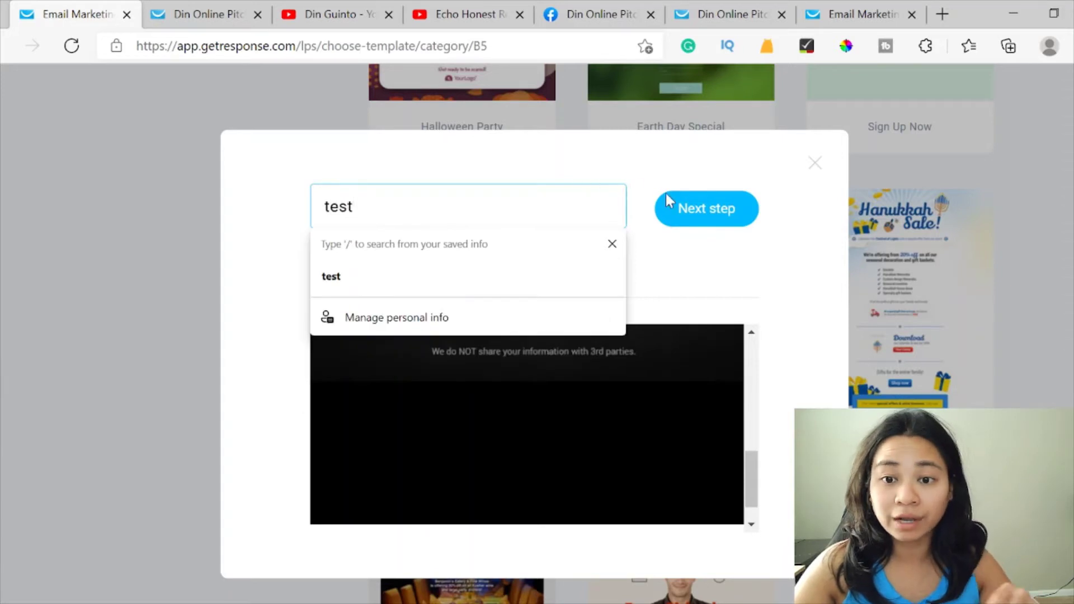
{"action": "left_click", "coordinate": [682, 208]}
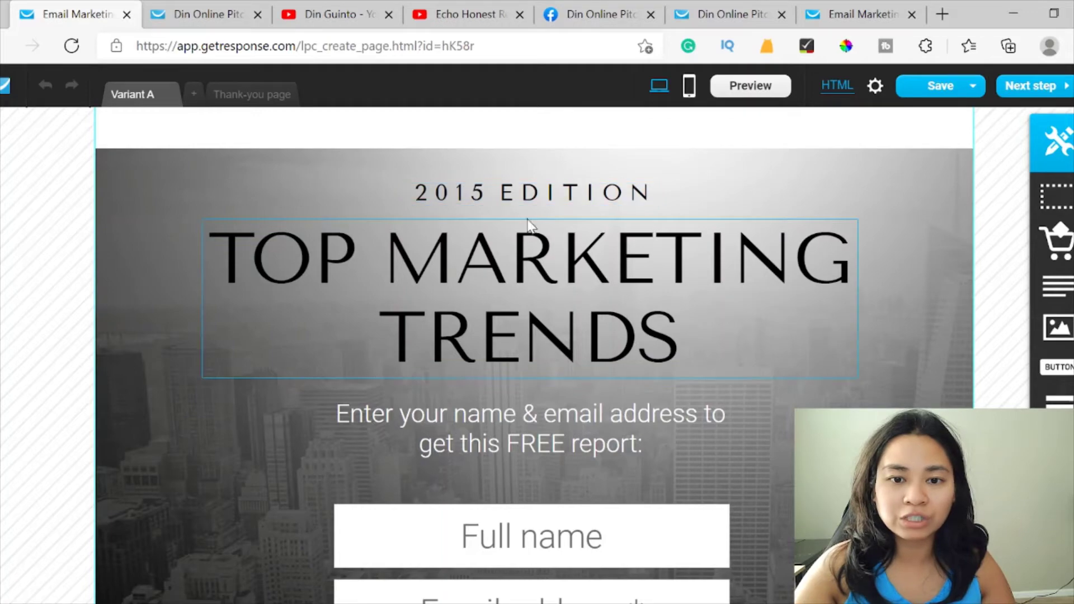
Look over the template's layout and delete the "2015 EDITION" text above the main heading.
{"action": "scroll", "coordinate": [615, 369], "scroll_direction": "down", "scroll_amount": 3}
{"action": "scroll", "coordinate": [623, 352], "scroll_direction": "down", "scroll_amount": 3}
{"action": "scroll", "coordinate": [643, 360], "scroll_direction": "up", "scroll_amount": 6}
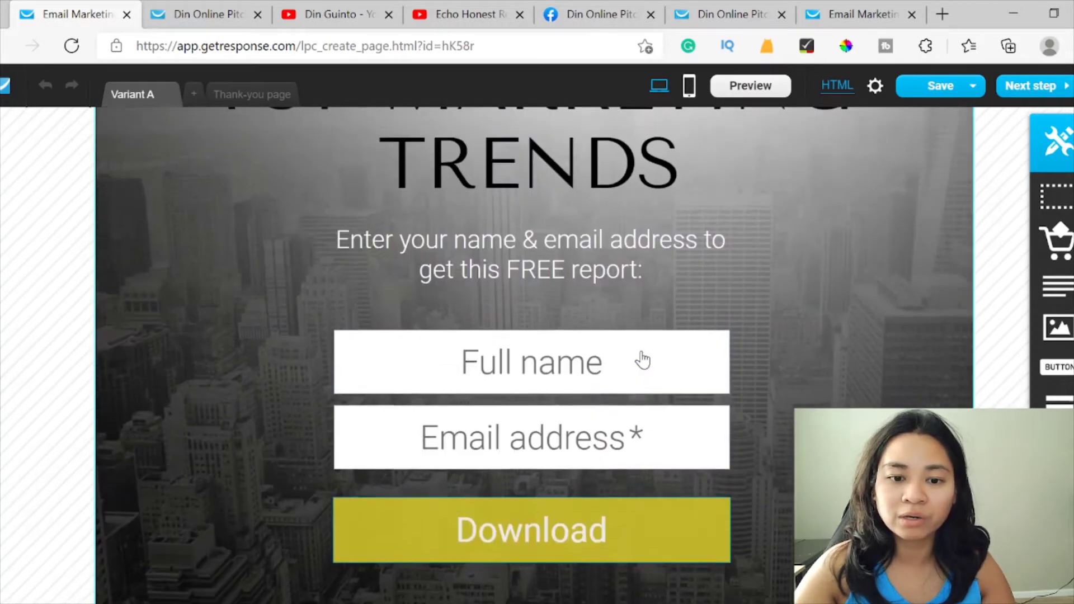
{"action": "left_click", "coordinate": [519, 194]}
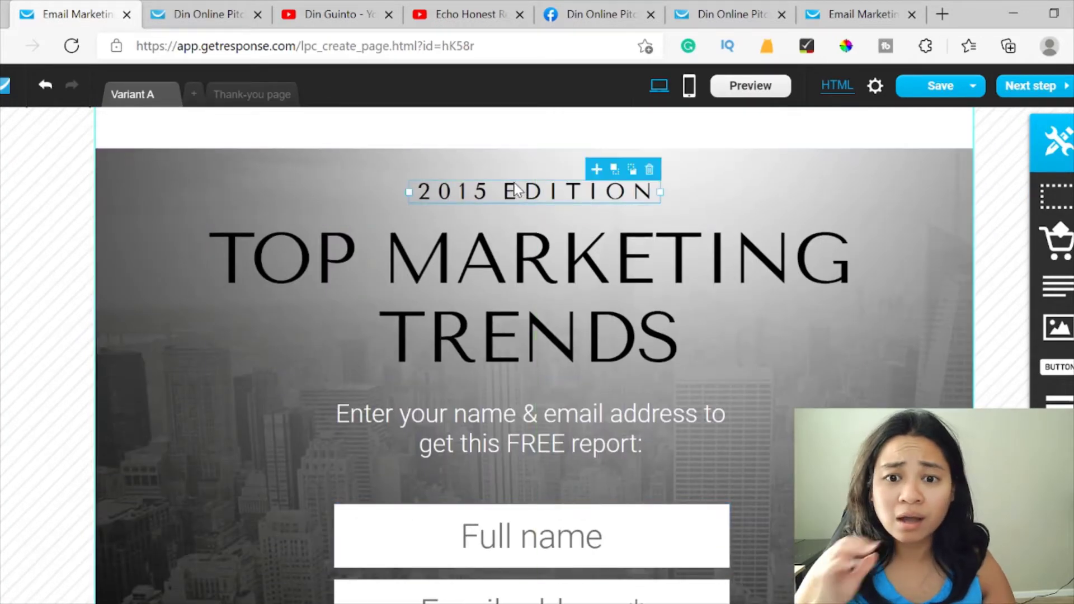
{"action": "left_click", "coordinate": [649, 169]}
Replace the main heading "TOP MARKETING TRENDS" with "10 ways to create free websites".
{"action": "left_click", "coordinate": [506, 288]}
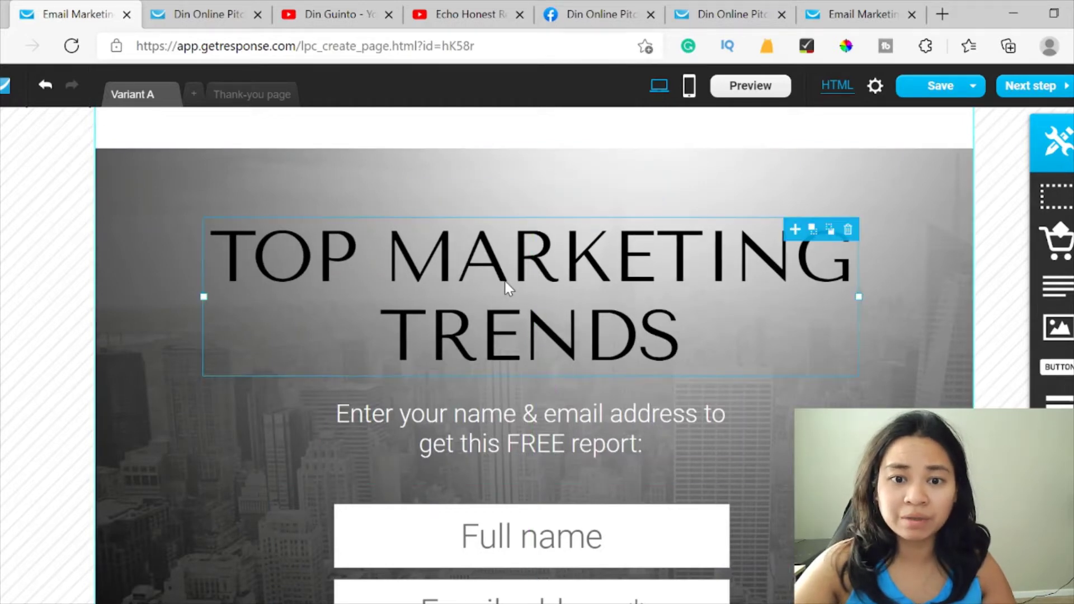
{"action": "double_click", "coordinate": [707, 343]}
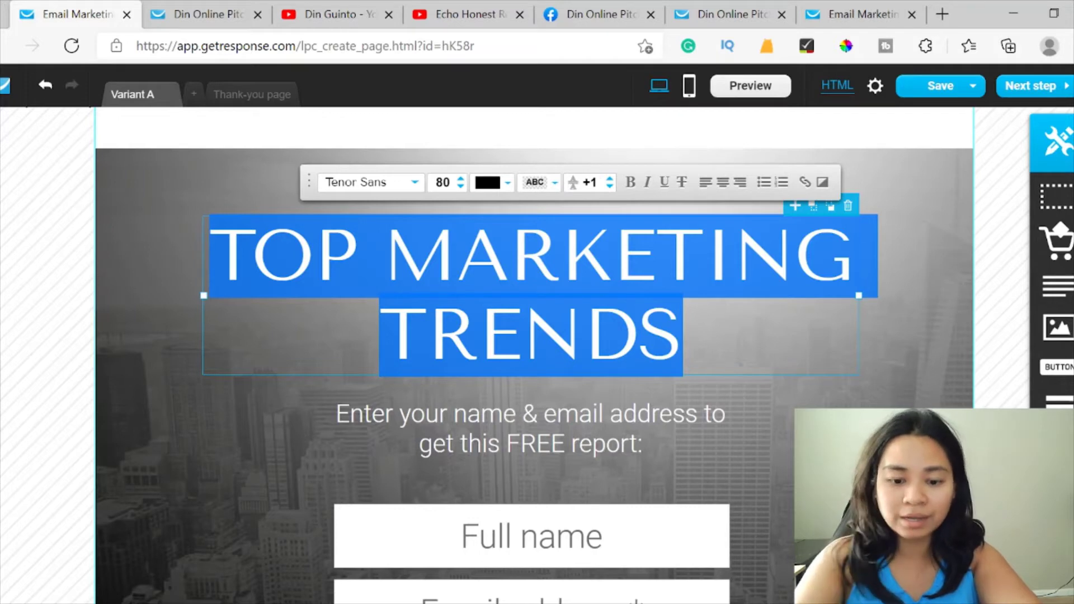
{"action": "type", "text": "10 free "}
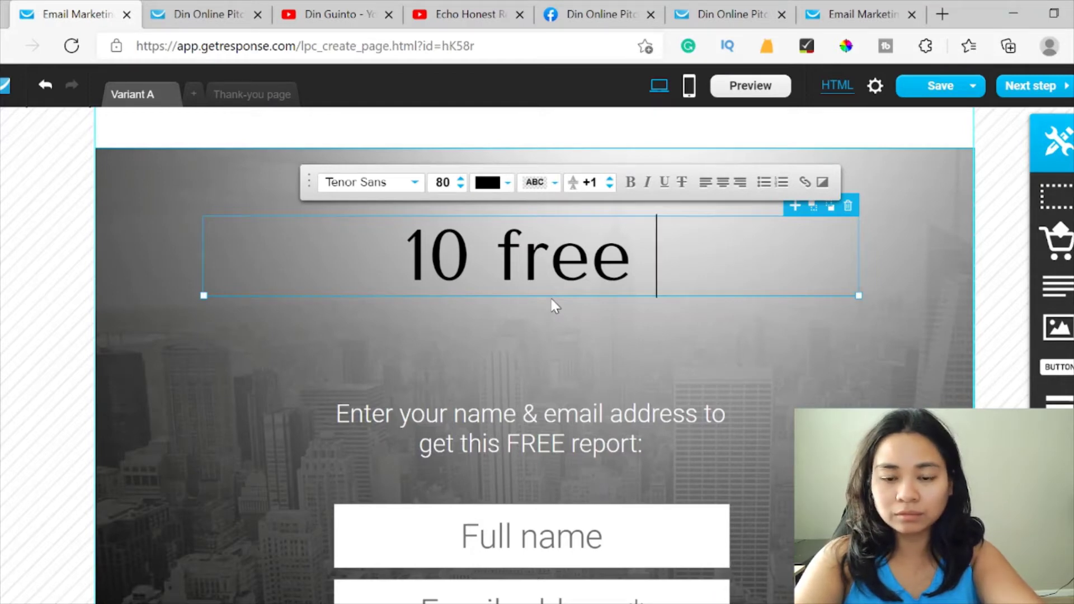
{"action": "type", "text": "inf"}
{"action": "key", "text": "BackSpace"}
{"action": "key", "text": "BackSpace"}
{"action": "key", "text": "BackSpace"}
{"action": "key", "text": "BackSpace"}
{"action": "key", "text": "BackSpace"}
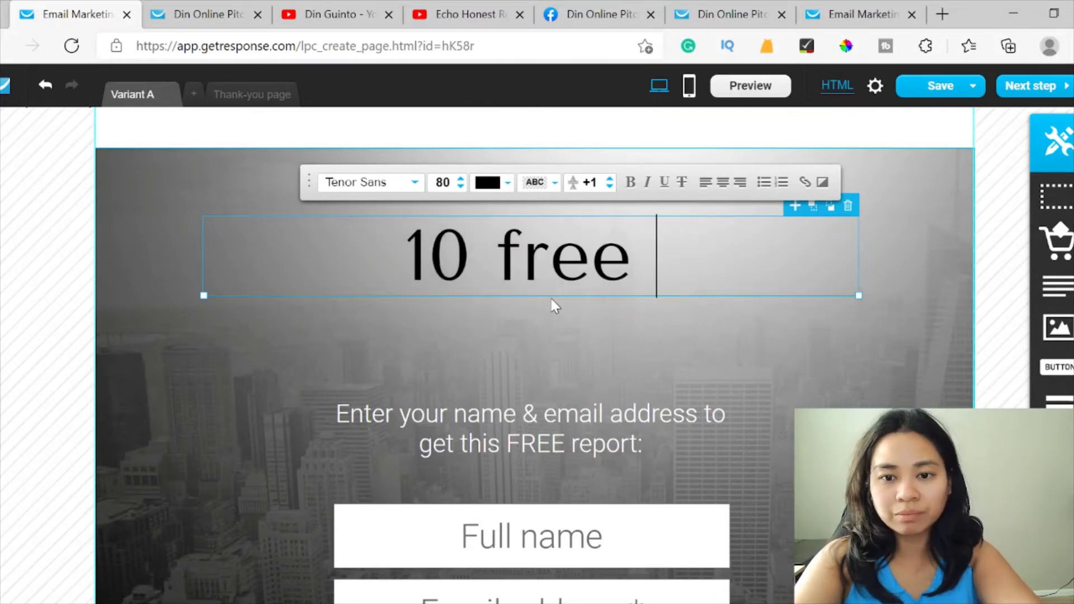
{"action": "key", "text": "BackSpace"}
{"action": "key", "text": "BackSpace"}
{"action": "key", "text": "BackSpace"}
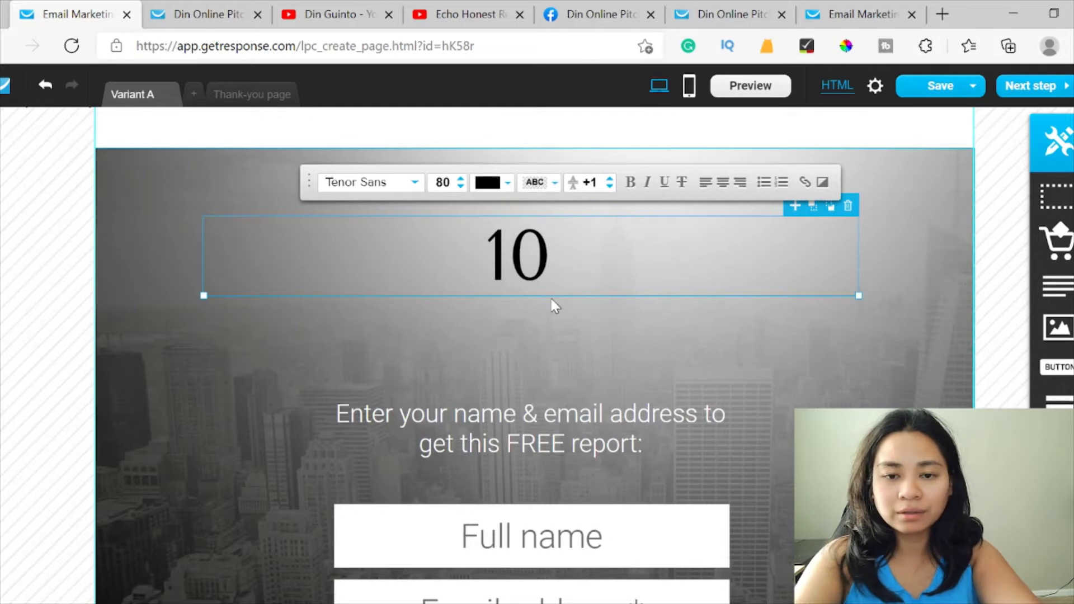
{"action": "type", "text": "ways to crat"}
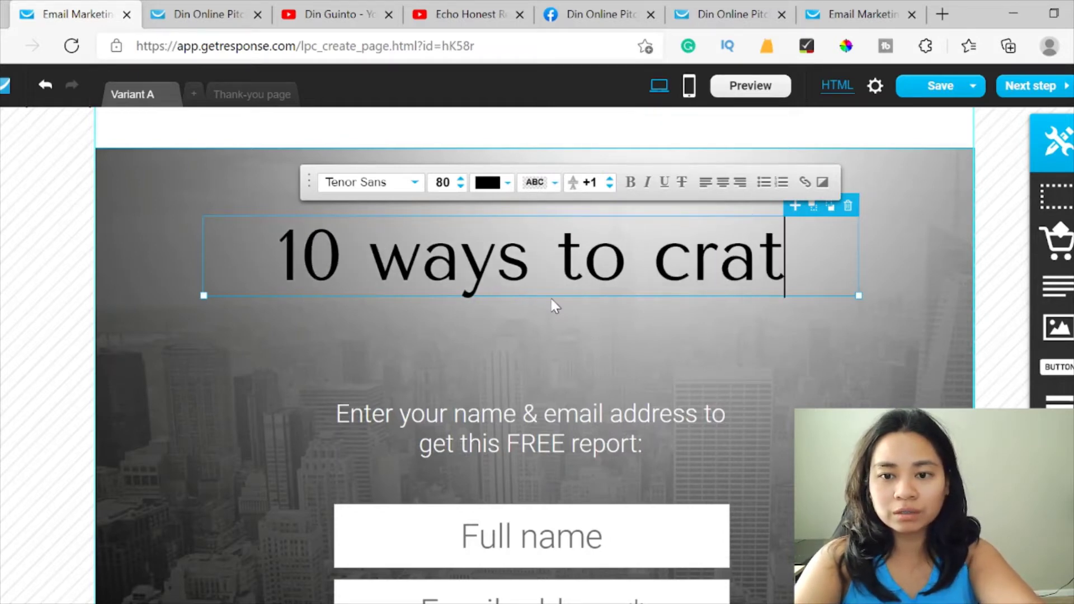
{"action": "key", "text": "BackSpace"}
{"action": "type", "text": "eat"}
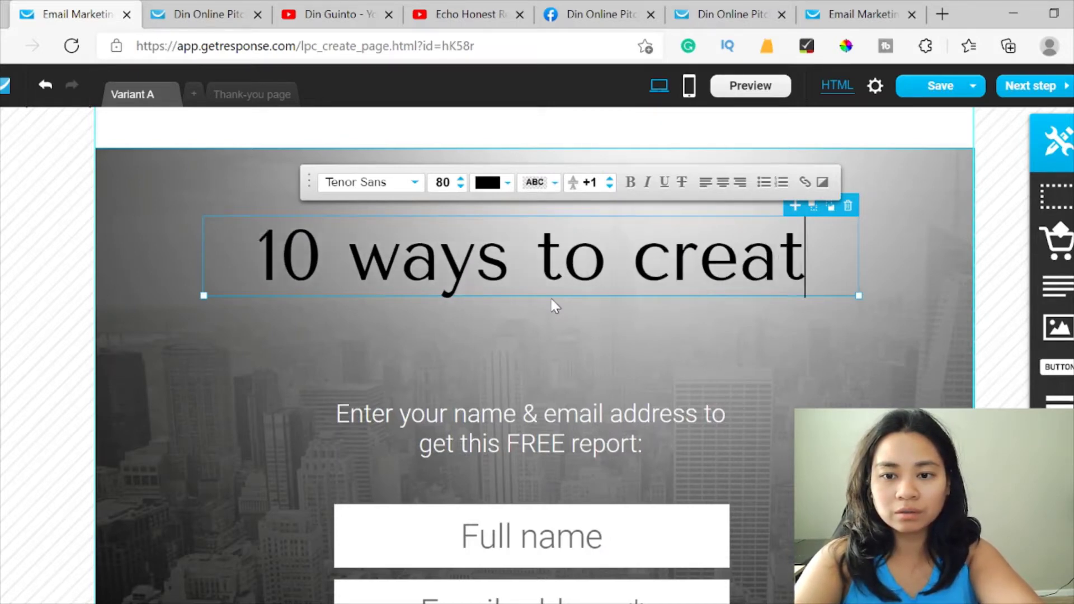
{"action": "type", "text": "e fr"}
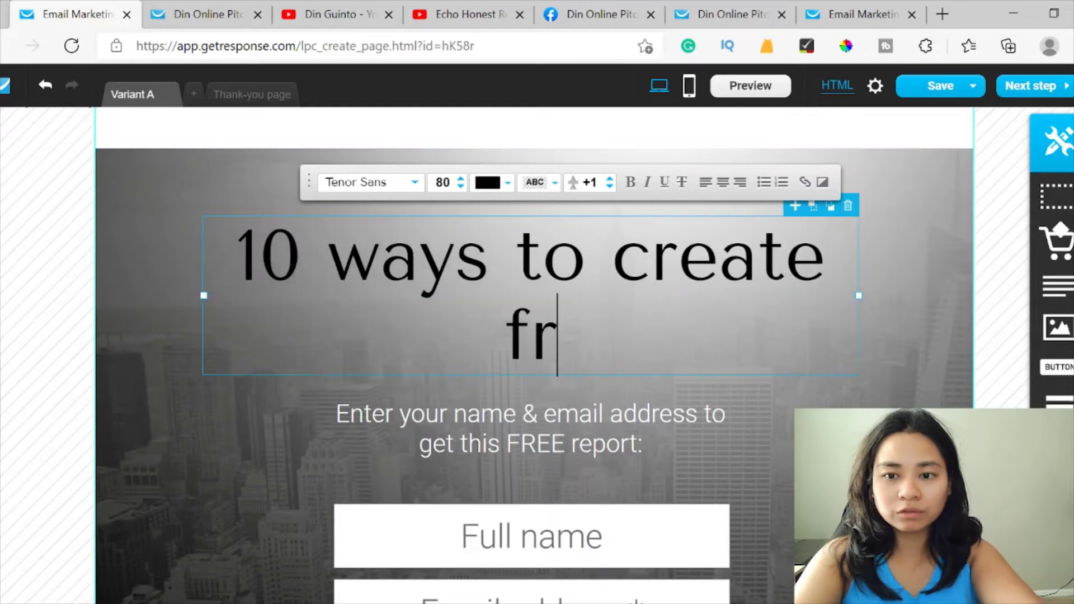
{"action": "type", "text": "ee websites"}
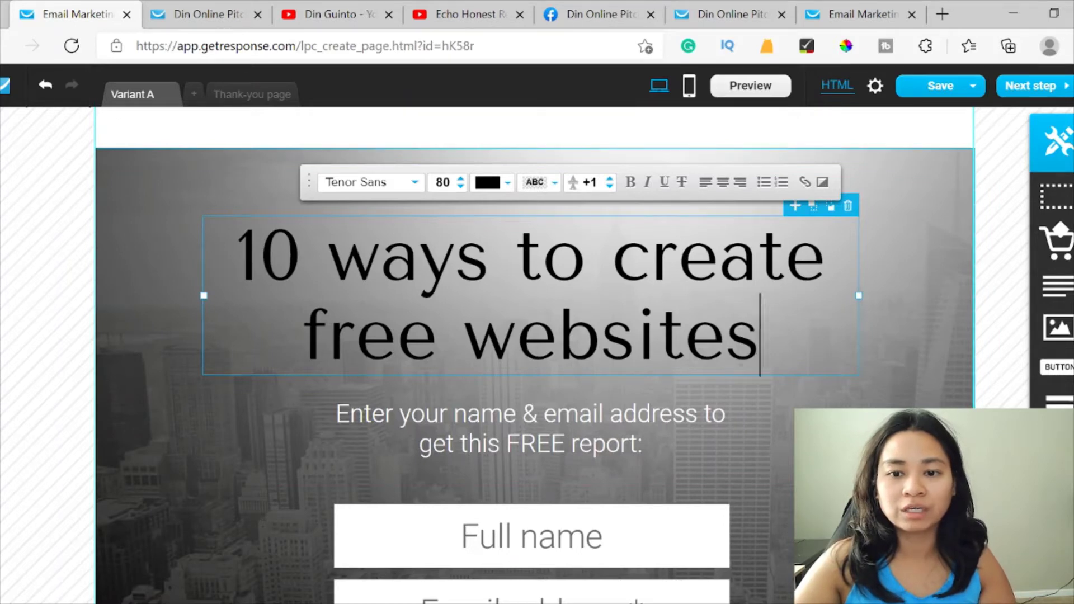
{"action": "left_click", "coordinate": [579, 396]}
Replace the text above the sign-up form with "Want to receive my FREE training? Sign up Below".
{"action": "scroll", "coordinate": [601, 278], "scroll_direction": "down", "scroll_amount": 1}
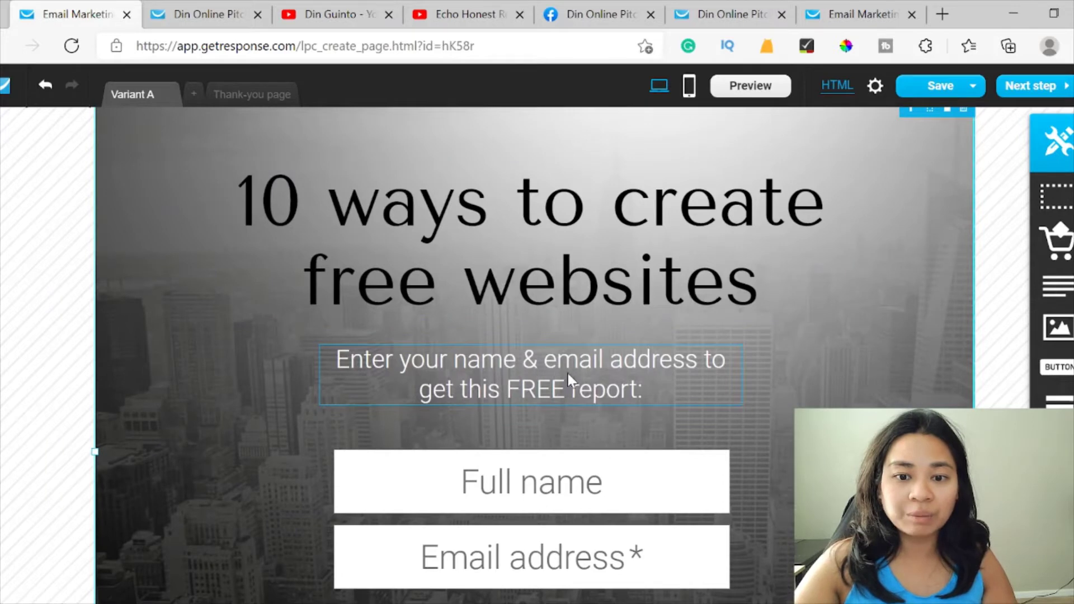
{"action": "left_click", "coordinate": [668, 379]}
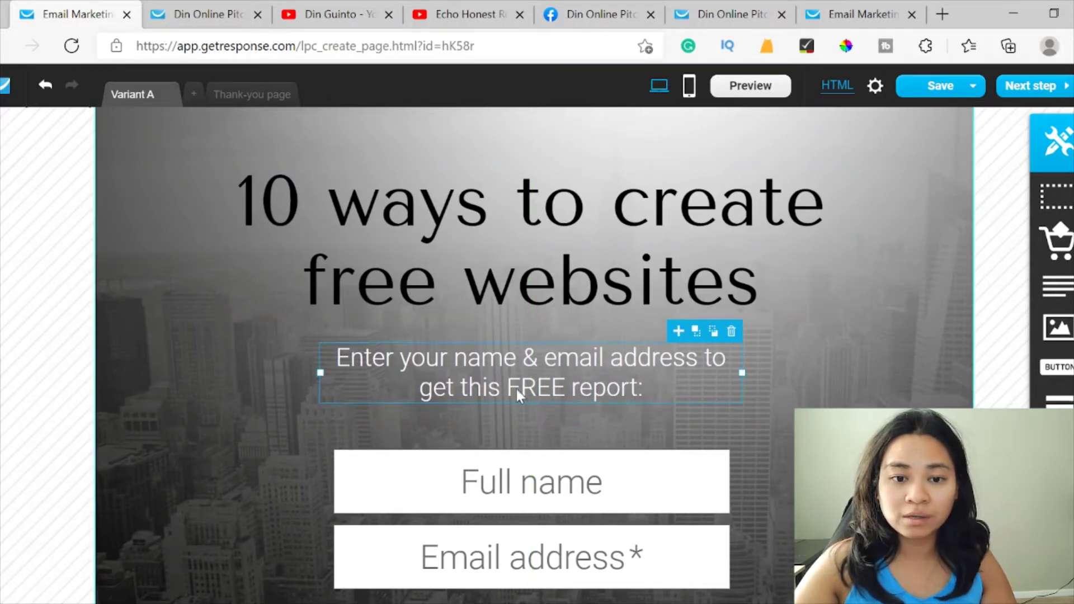
{"action": "double_click", "coordinate": [651, 397]}
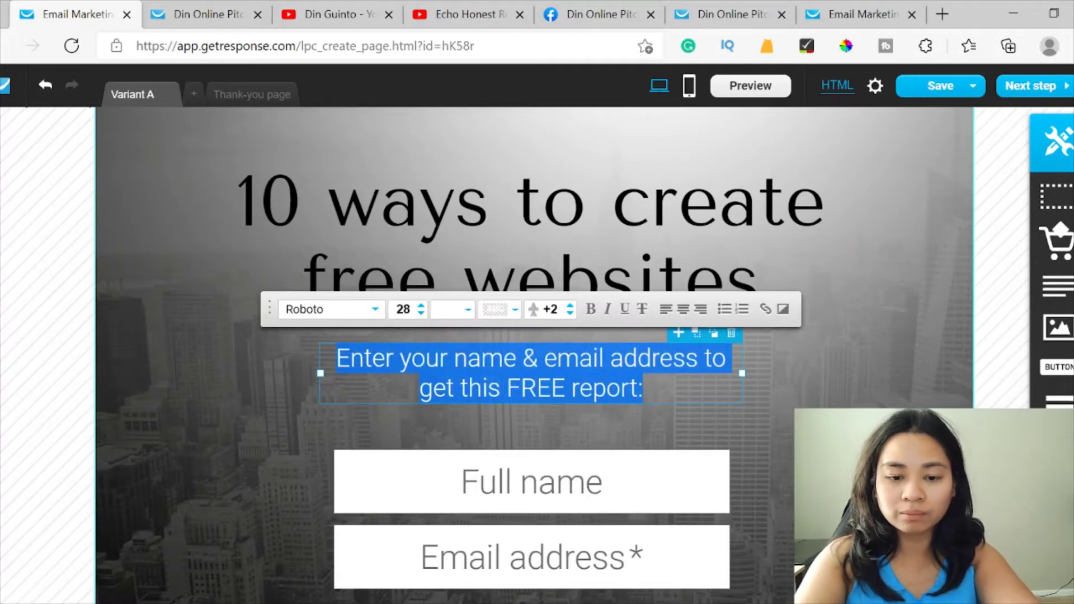
{"action": "type", "text": "Wan"}
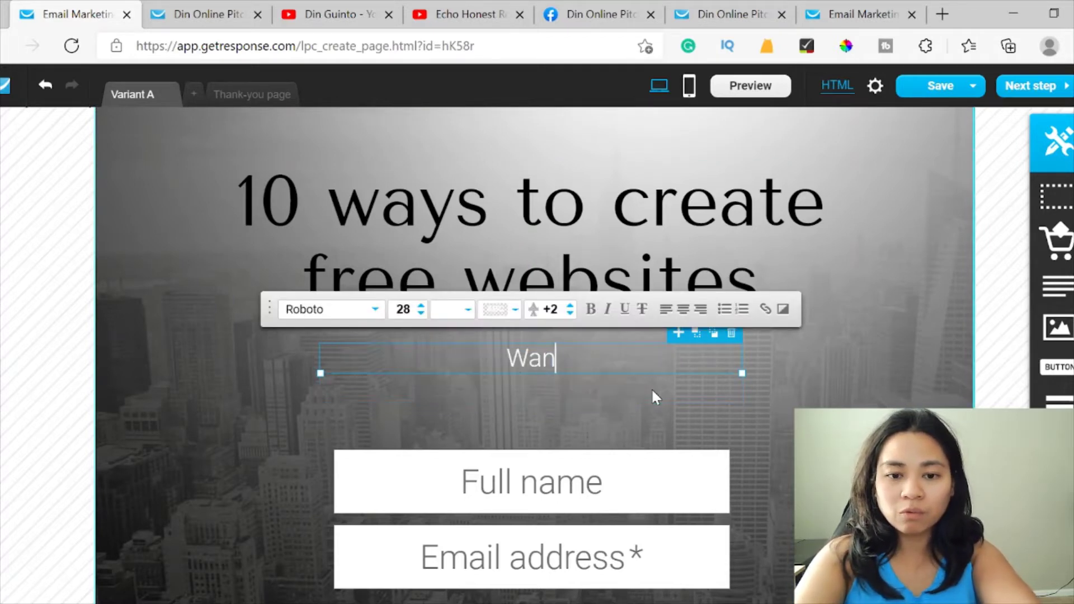
{"action": "type", "text": "t to receive"}
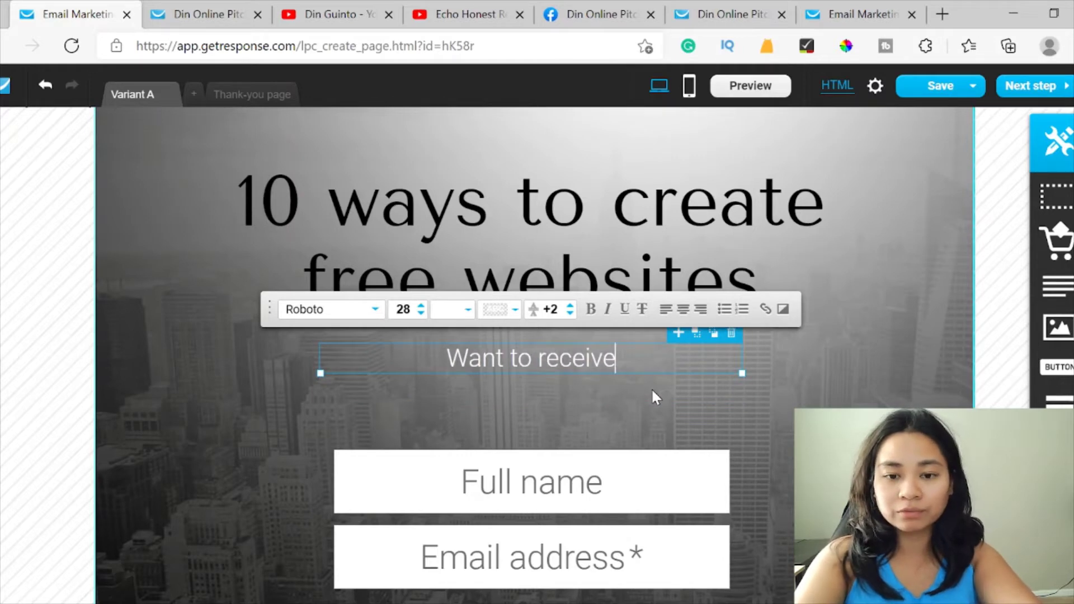
{"action": "type", "text": " my FREE "}
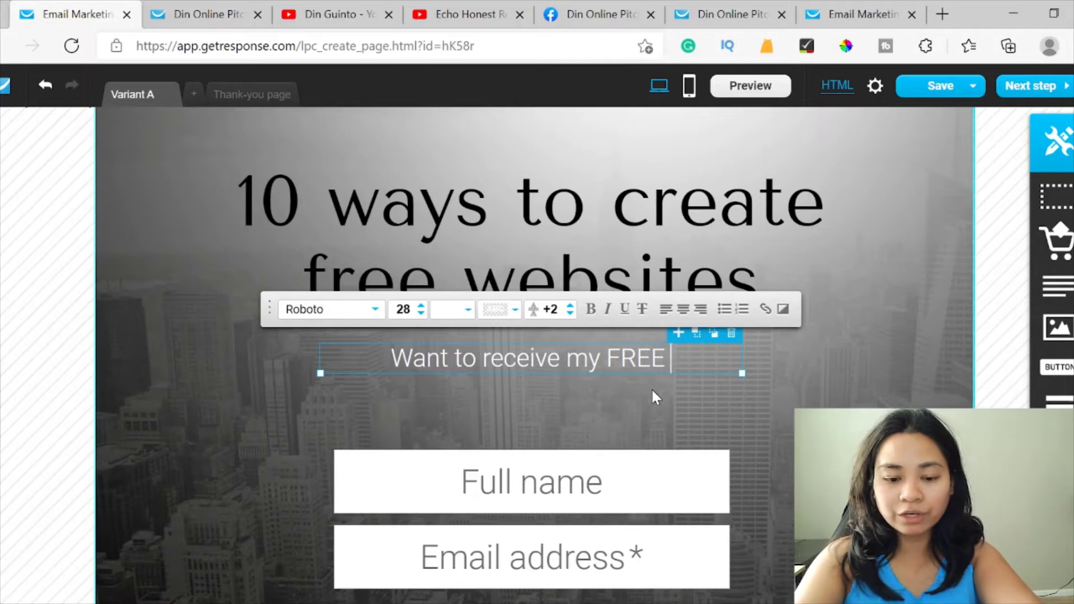
{"action": "type", "text": "training? "}
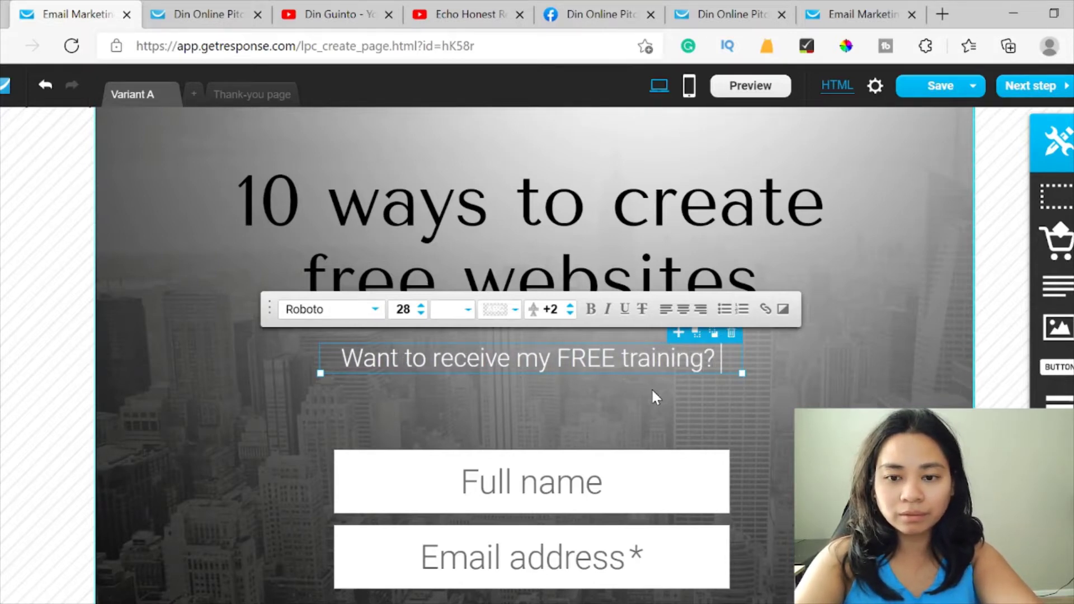
{"action": "type", "text": "LE"}
{"action": "key", "text": "BackSpace"}
{"action": "key", "text": "BackSpace"}
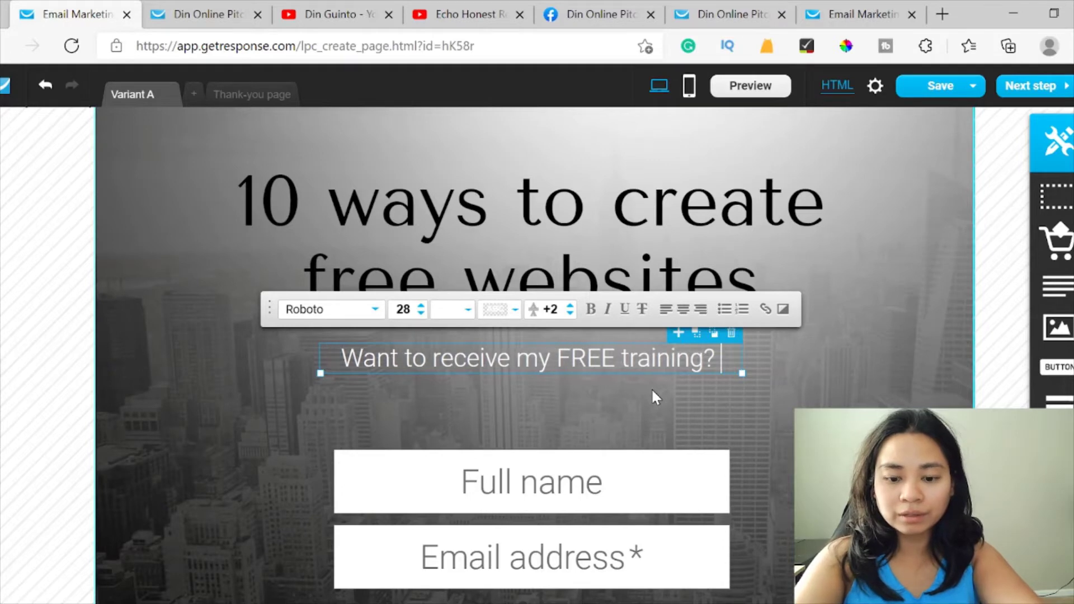
{"action": "type", "text": "Sign up Below"}
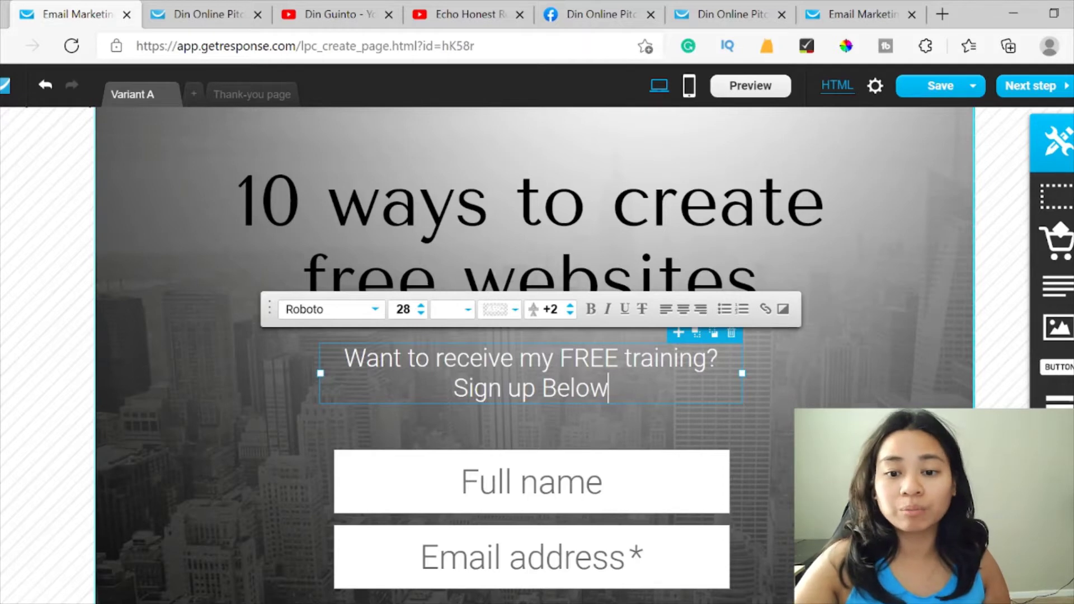
{"action": "scroll", "coordinate": [535, 356], "scroll_direction": "down", "scroll_amount": 2}
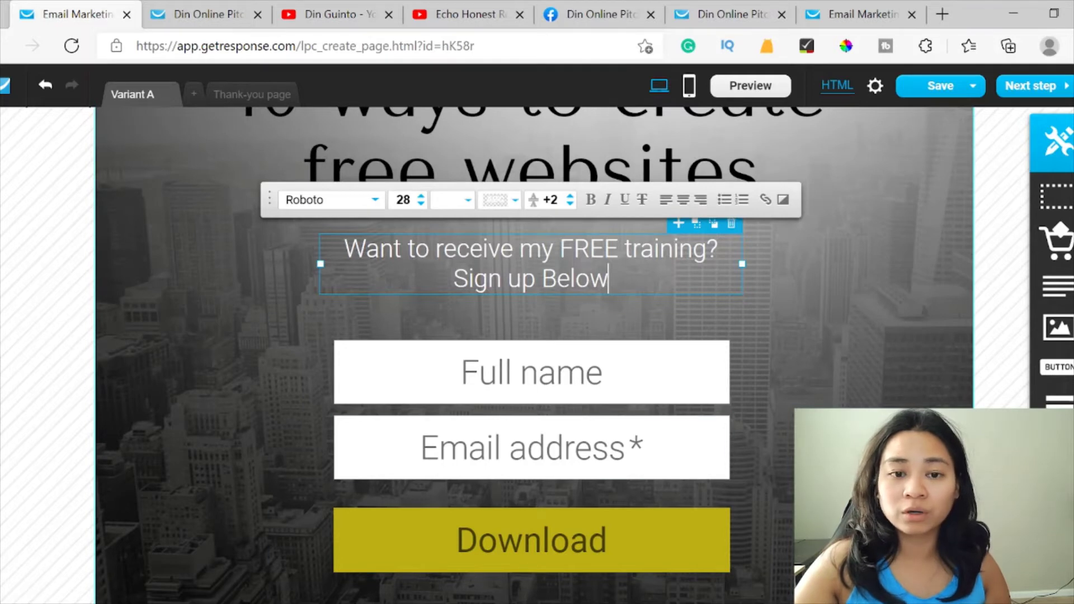
{"action": "scroll", "coordinate": [500, 204], "scroll_direction": "up", "scroll_amount": 2}
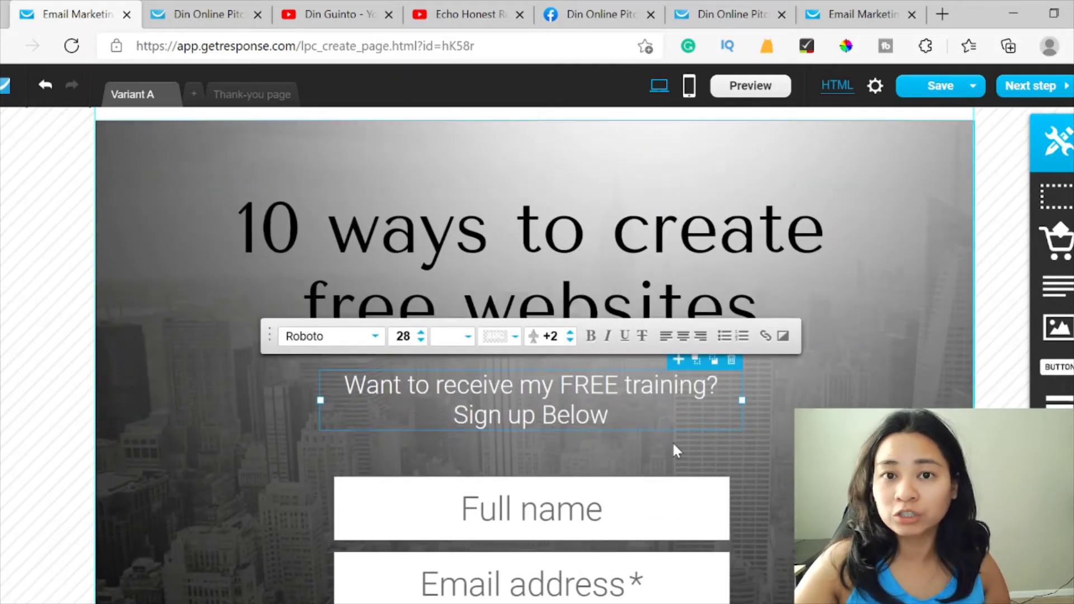
{"action": "scroll", "coordinate": [697, 394], "scroll_direction": "down", "scroll_amount": 1}
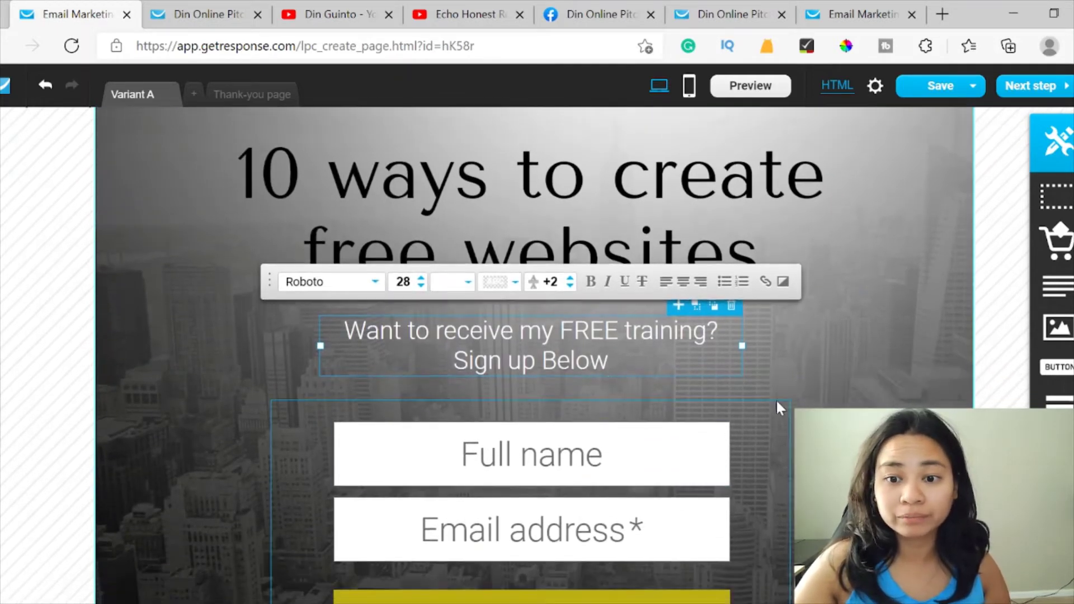
{"action": "left_click", "coordinate": [800, 347]}
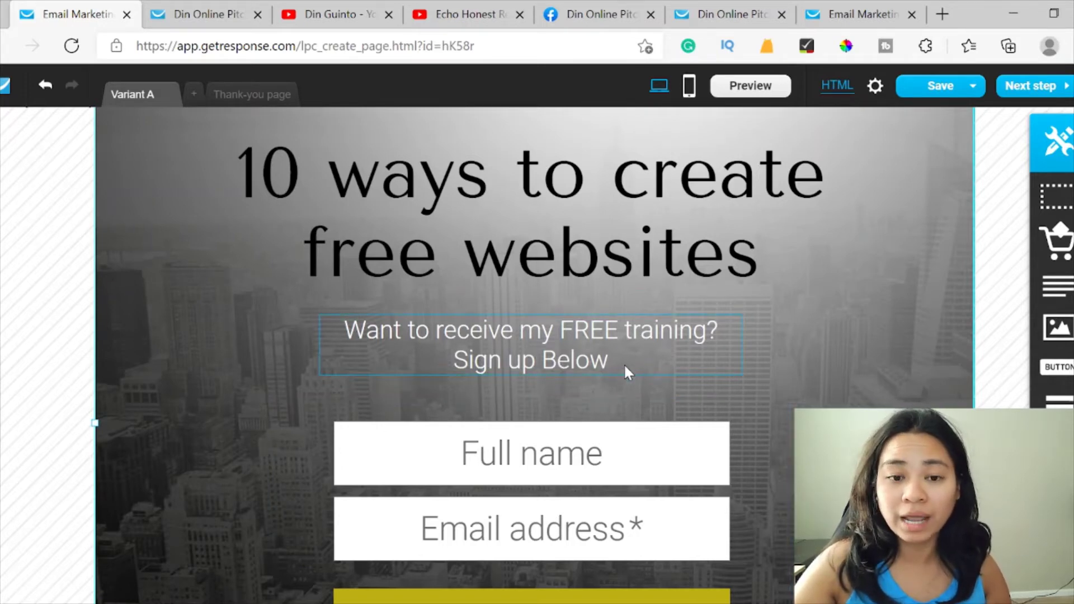
Insert "Get my exclusive newsletter" between "training?" and "Sign up Below" in the text above the sign-up form.
{"action": "scroll", "coordinate": [559, 342], "scroll_direction": "down", "scroll_amount": 1}
{"action": "scroll", "coordinate": [351, 283], "scroll_direction": "down", "scroll_amount": 2}
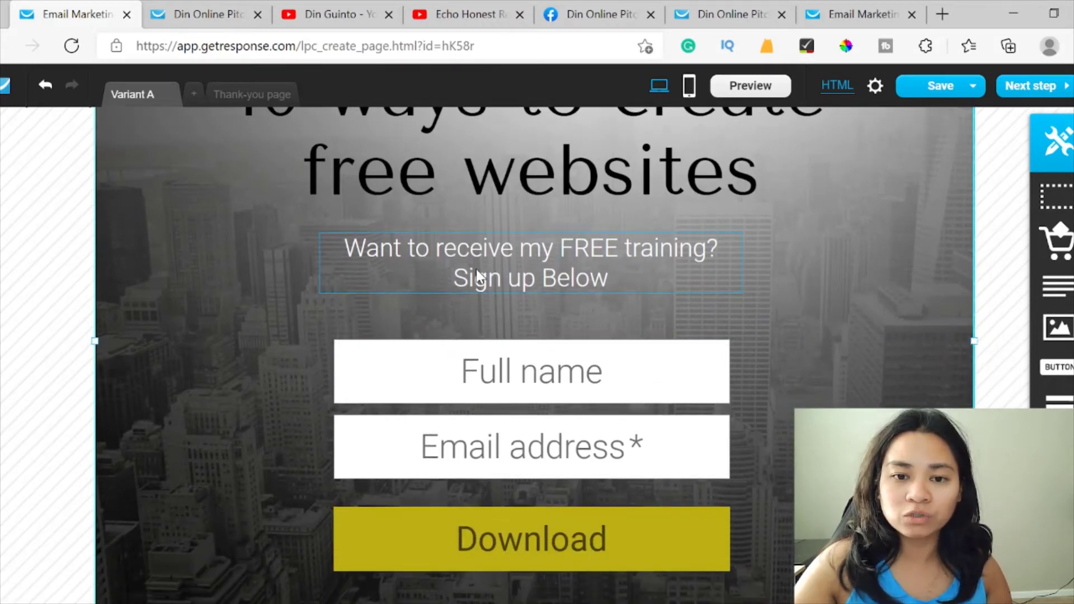
{"action": "left_click", "coordinate": [659, 281]}
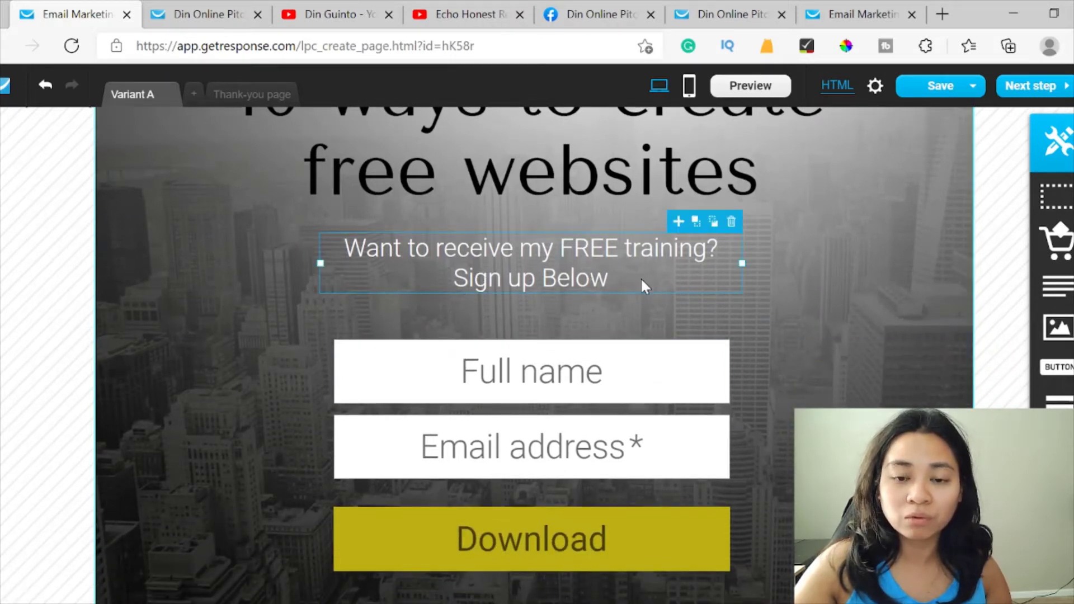
{"action": "double_click", "coordinate": [611, 285]}
{"action": "left_click", "coordinate": [611, 283]}
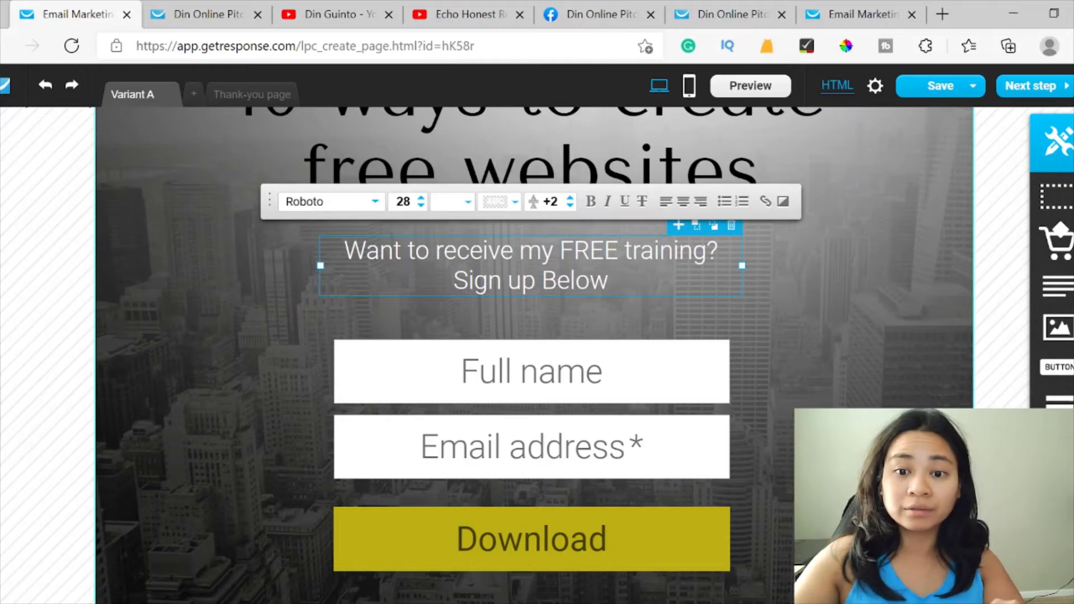
{"action": "type", "text": "Get my e"}
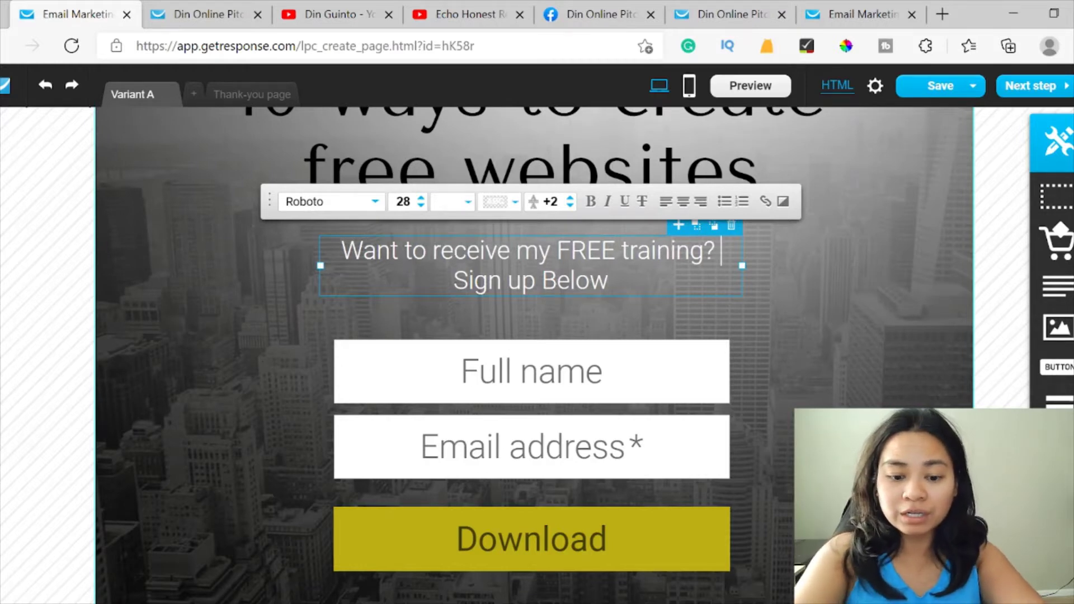
{"action": "type", "text": "xclusive "}
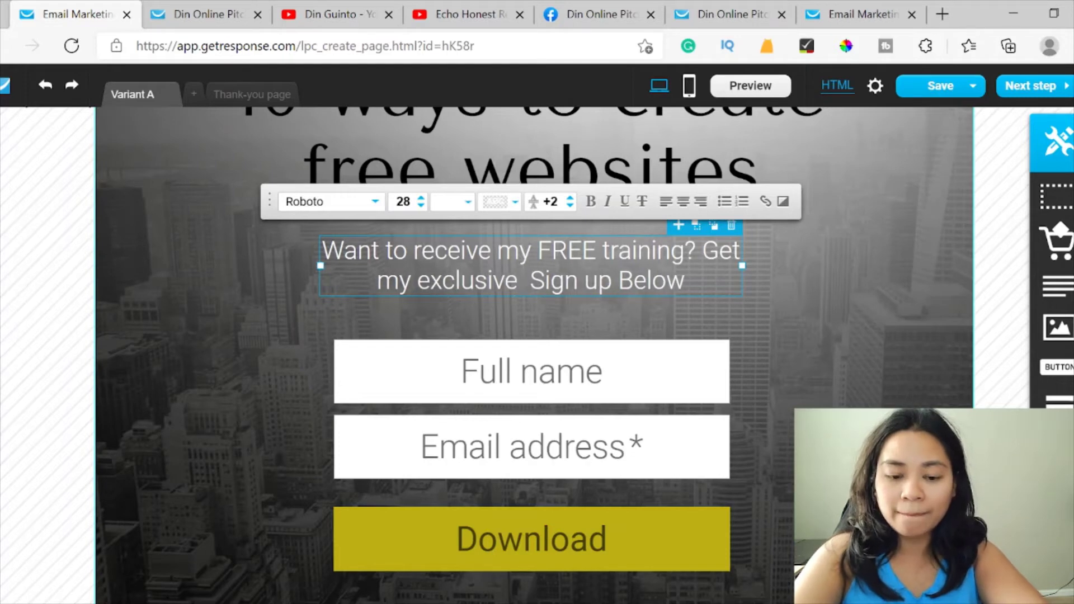
{"action": "type", "text": "newsle"}
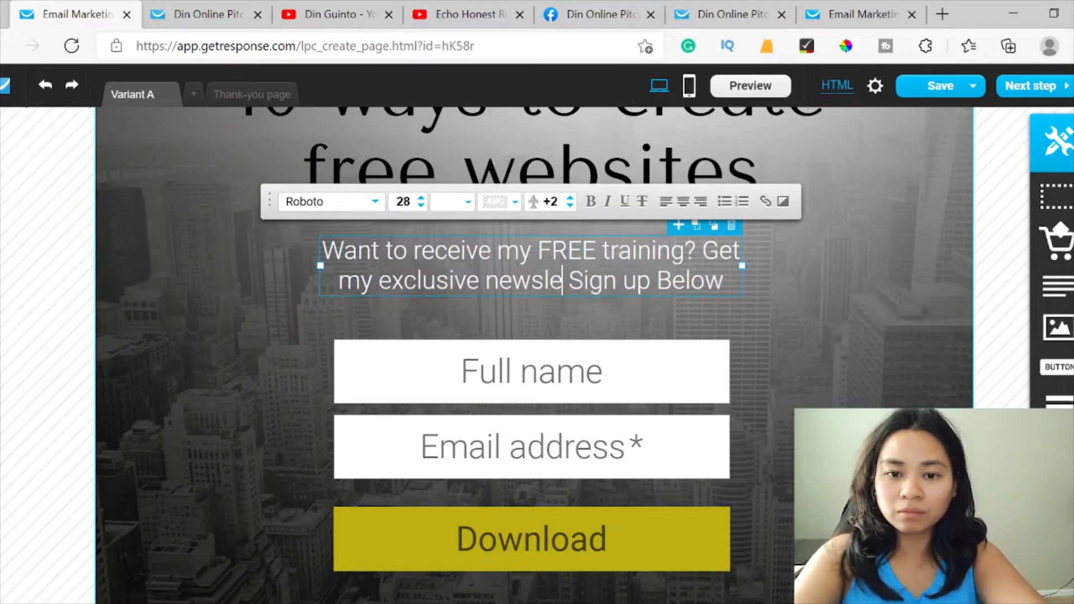
{"action": "key", "text": "BackSpace"}
{"action": "key", "text": "BackSpace"}
{"action": "type", "text": "letter"}
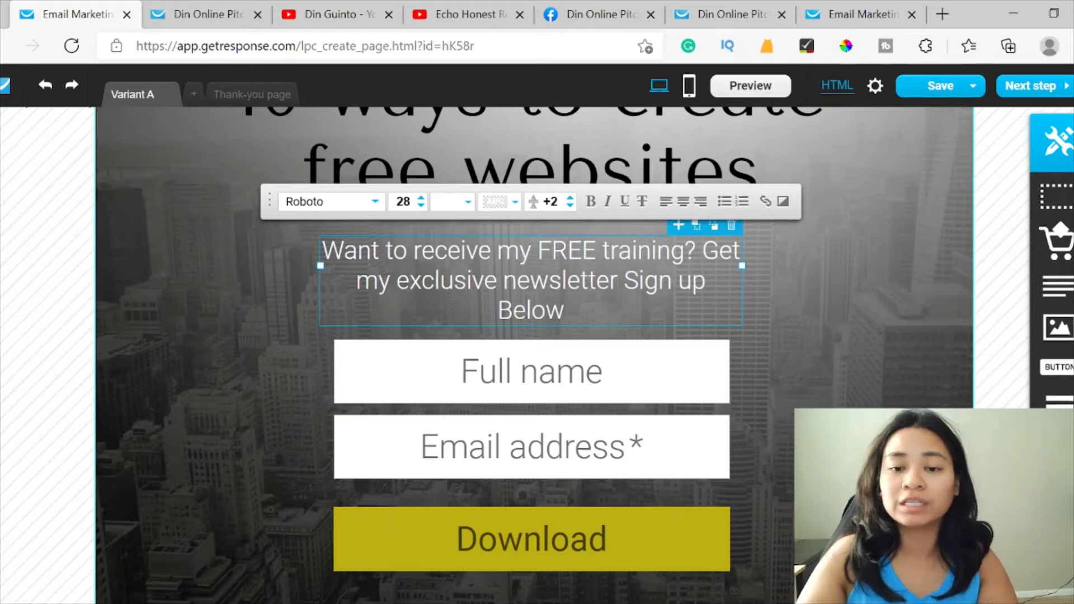
Add "with my secrets to online marketing!" after "newsletter" in the text above the sign-up form.
{"action": "scroll", "coordinate": [710, 321], "scroll_direction": "down", "scroll_amount": 2}
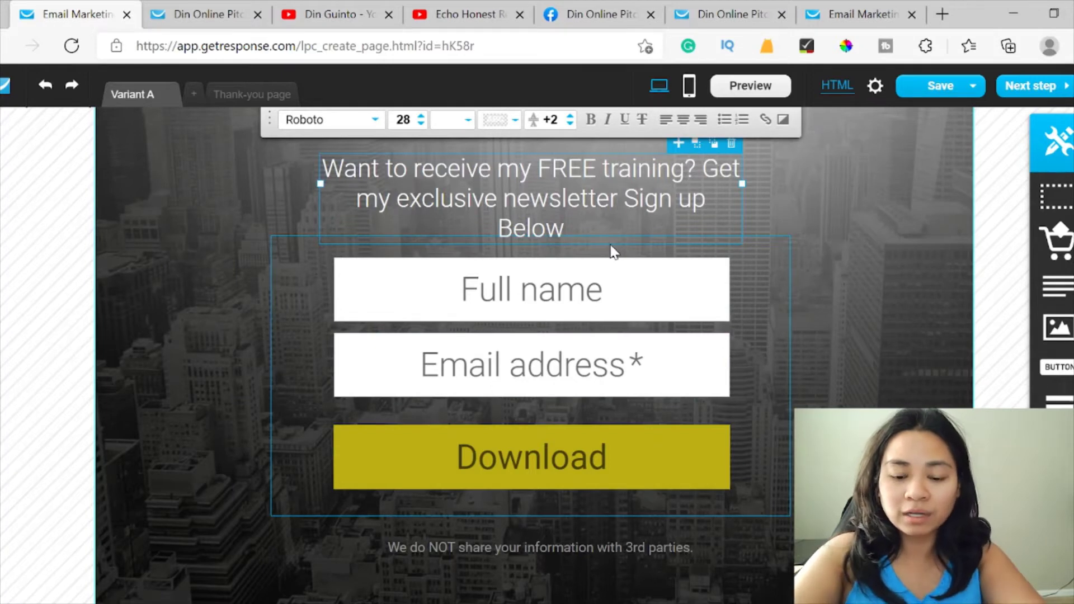
{"action": "key", "text": "BackSpace"}
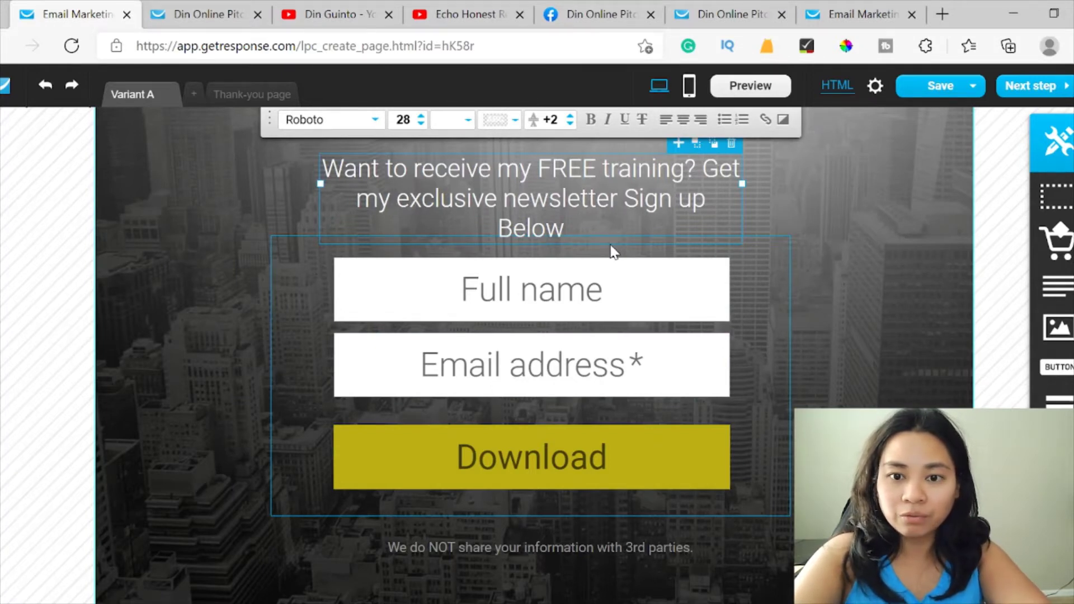
{"action": "type", "text": "wirh m"}
{"action": "key", "text": "BackSpace"}
{"action": "key", "text": "BackSpace"}
{"action": "key", "text": "BackSpace"}
{"action": "key", "text": "BackSpace"}
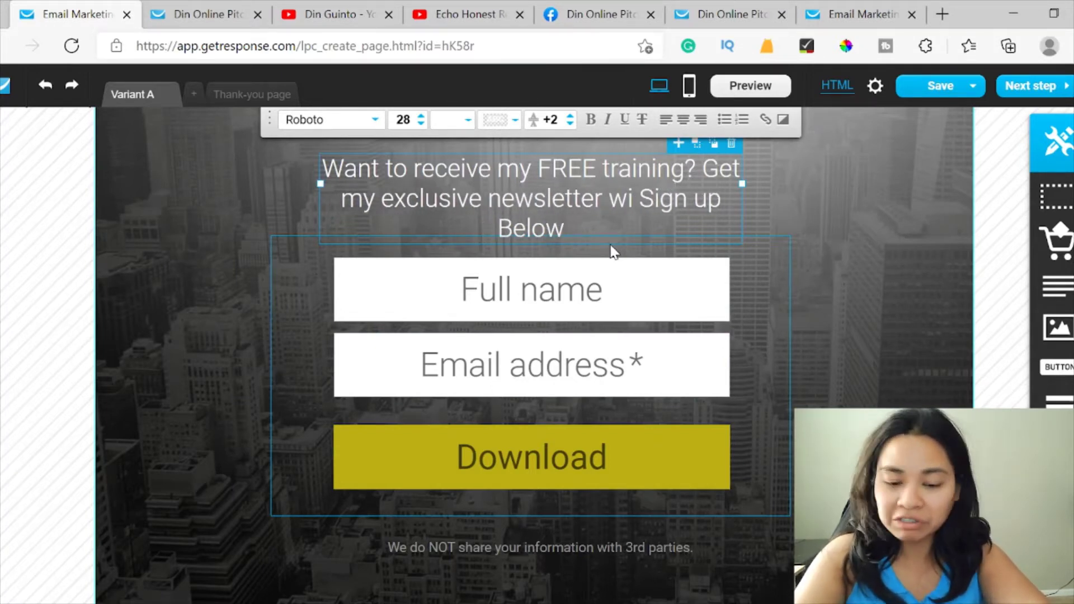
{"action": "type", "text": "th my secre"}
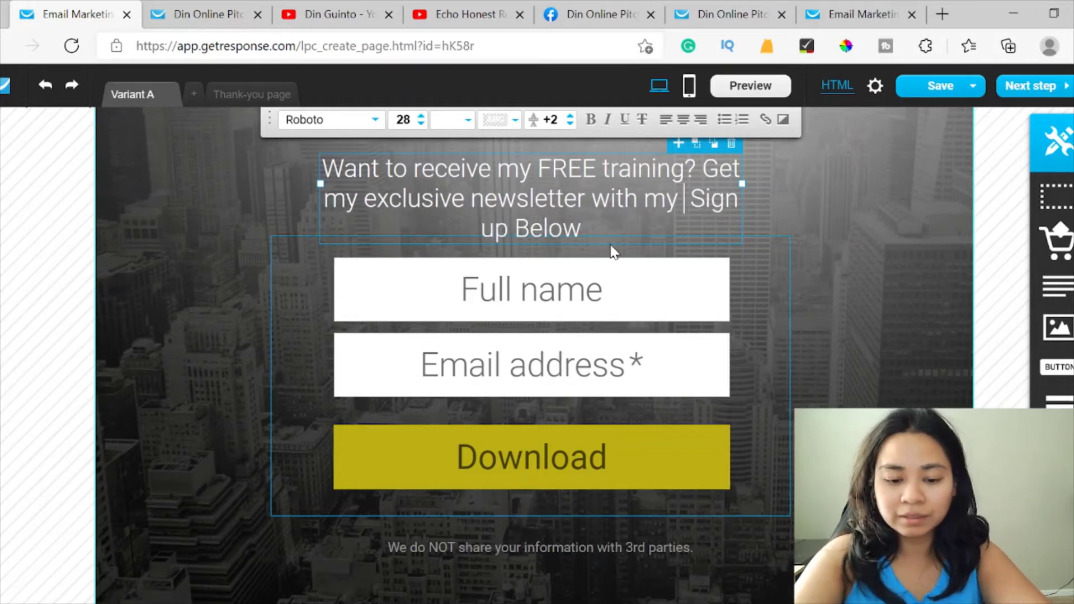
{"action": "type", "text": "ts"}
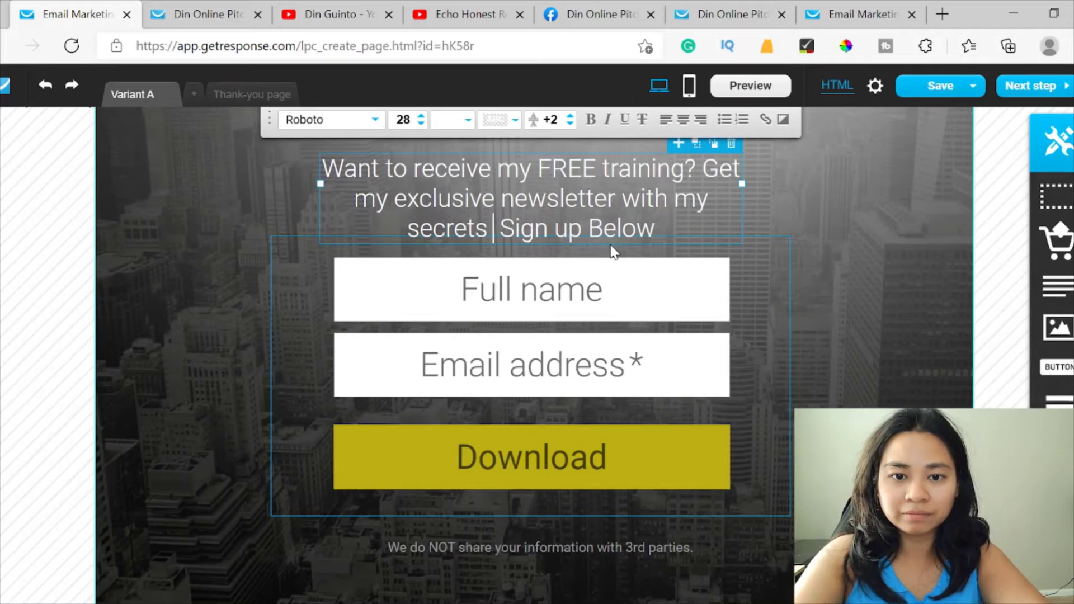
{"action": "type", "text": " to online market"}
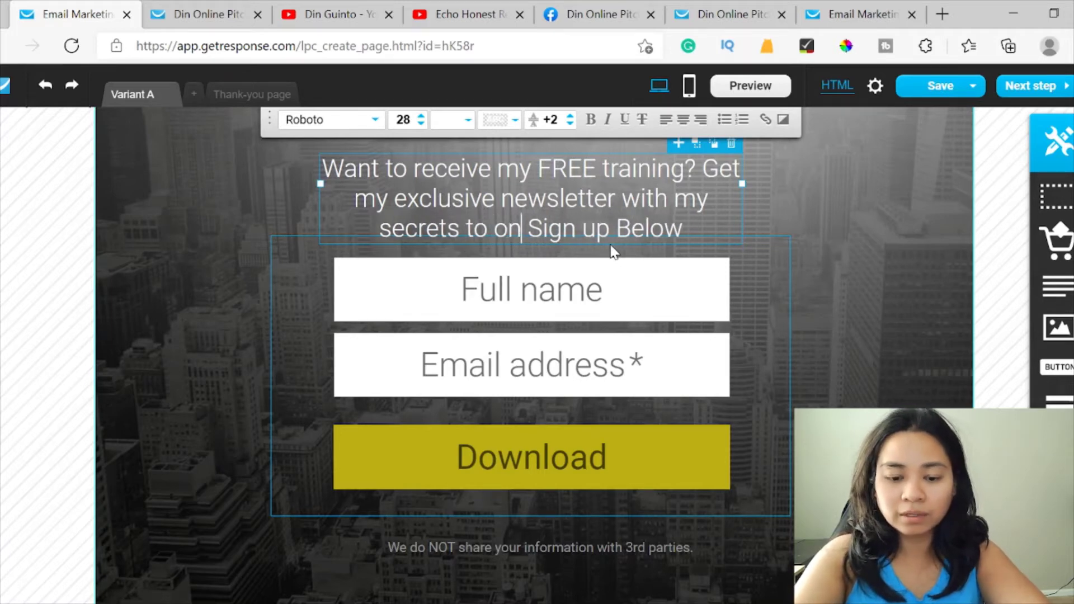
{"action": "type", "text": "ing!"}
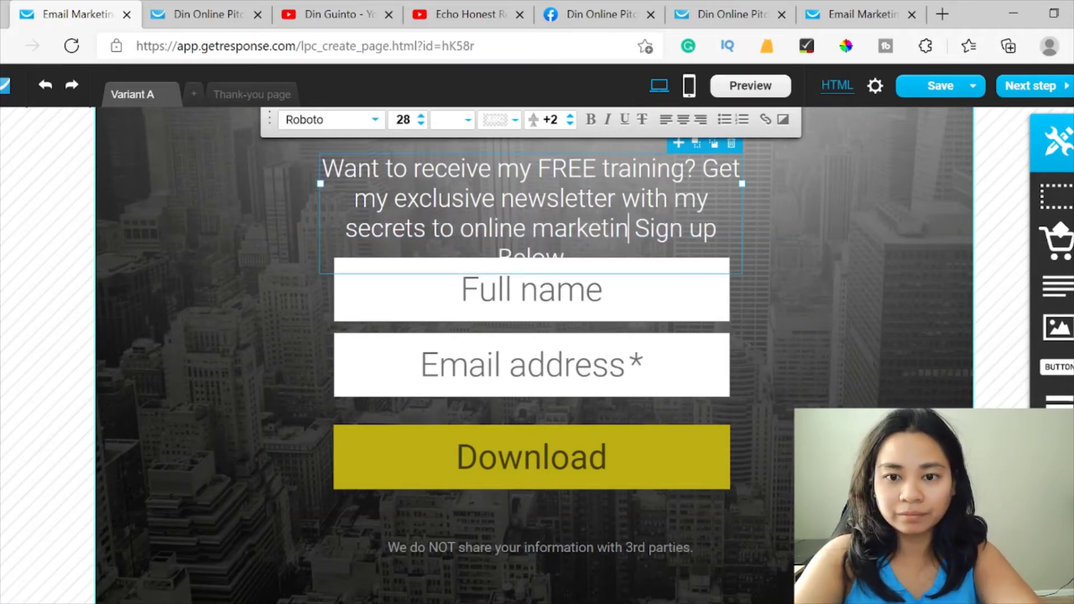
Set the font size of the whole text above the sign-up form to 24 and move the text block slightly higher.
{"action": "scroll", "coordinate": [531, 353], "scroll_direction": "down", "scroll_amount": 1}
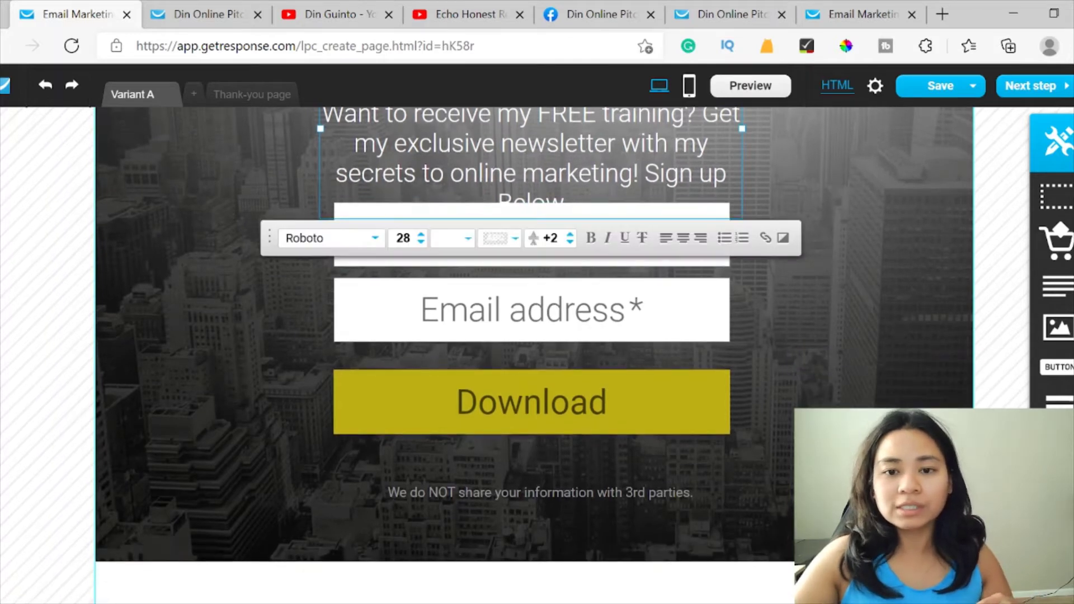
{"action": "scroll", "coordinate": [531, 352], "scroll_direction": "up", "scroll_amount": 3}
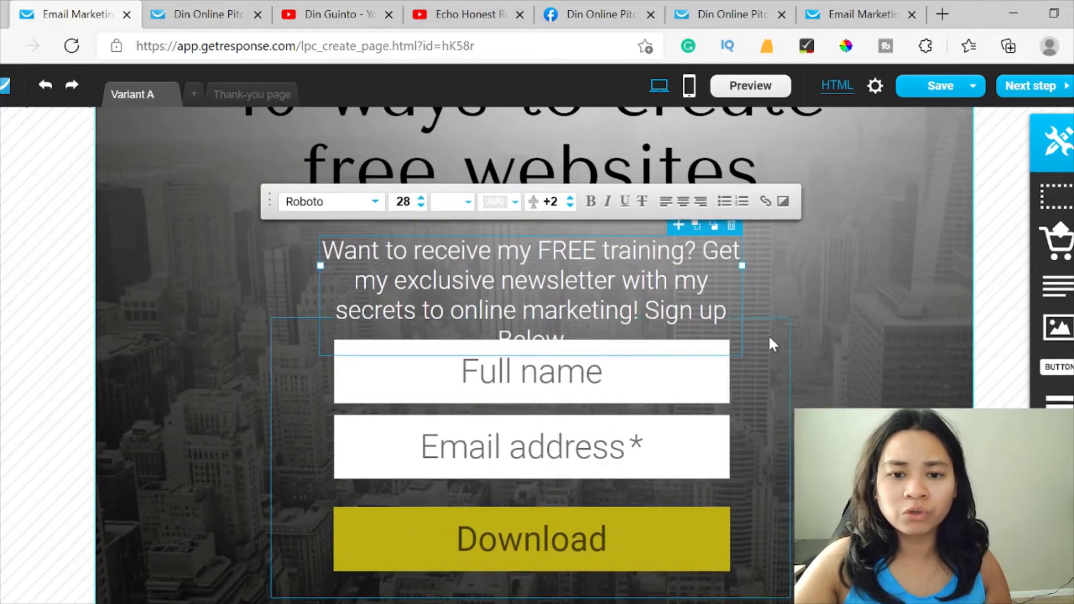
{"action": "left_click_drag", "start_coordinate": [568, 341], "coordinate": [316, 241]}
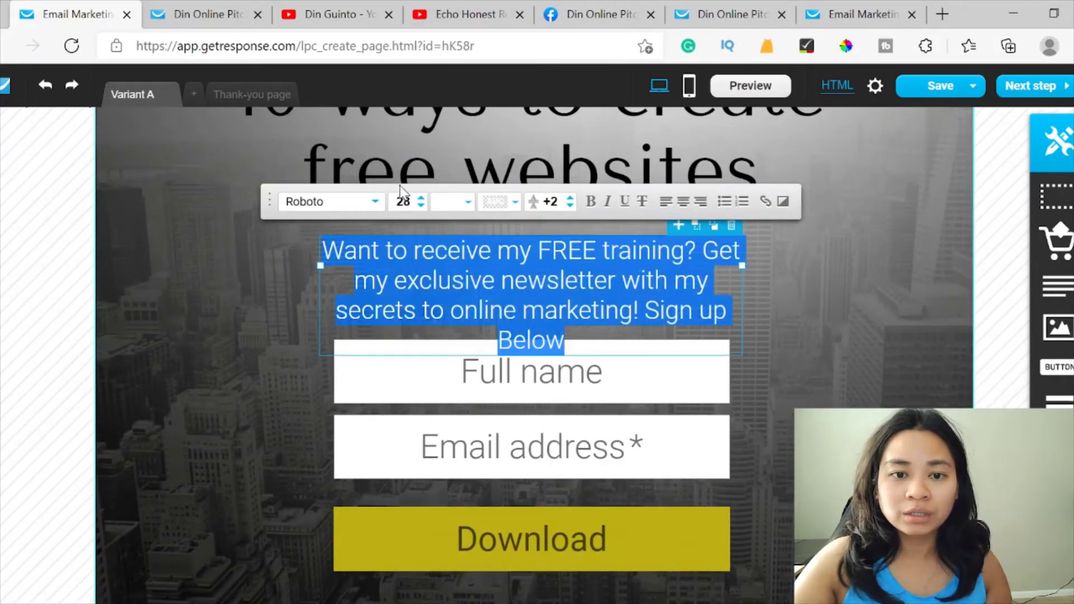
{"action": "left_click", "coordinate": [421, 199]}
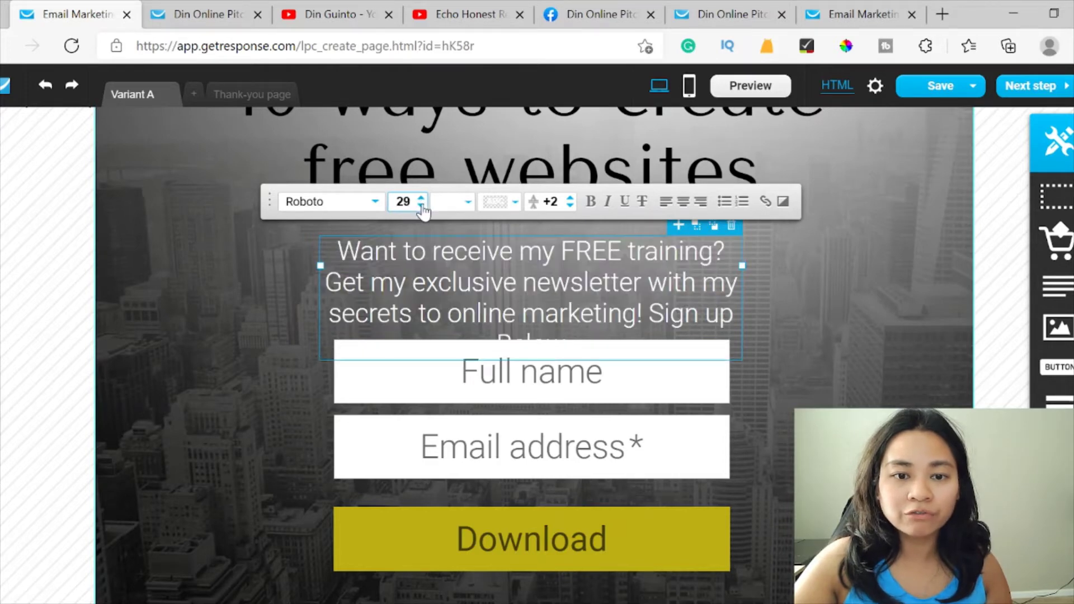
{"action": "left_click", "coordinate": [420, 205]}
{"action": "left_click", "coordinate": [420, 205]}
{"action": "left_click", "coordinate": [420, 205]}
{"action": "left_click", "coordinate": [421, 205]}
{"action": "left_click", "coordinate": [421, 206]}
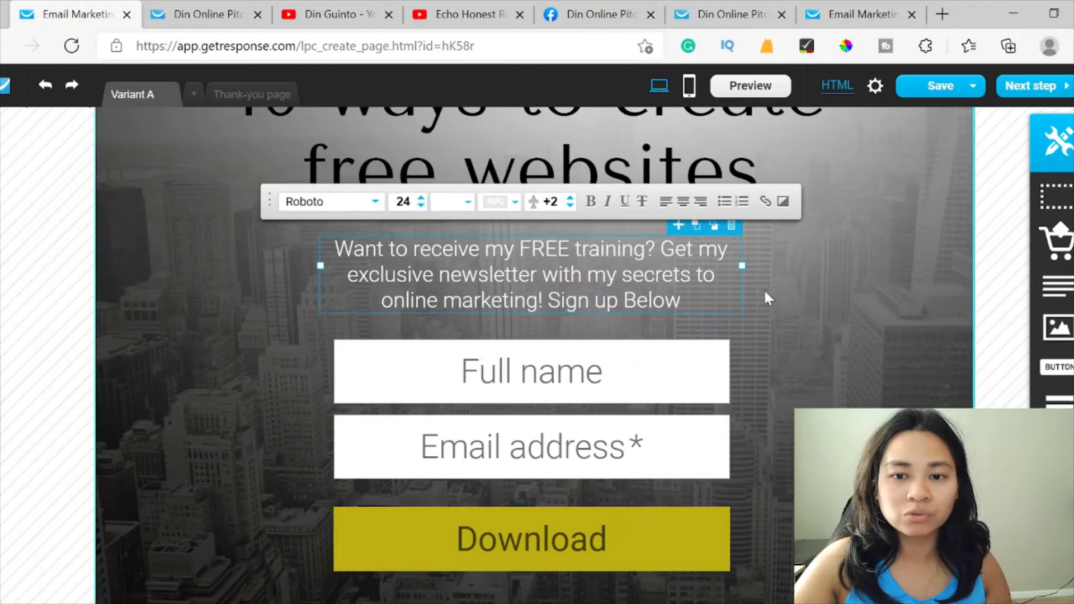
{"action": "left_click", "coordinate": [851, 313]}
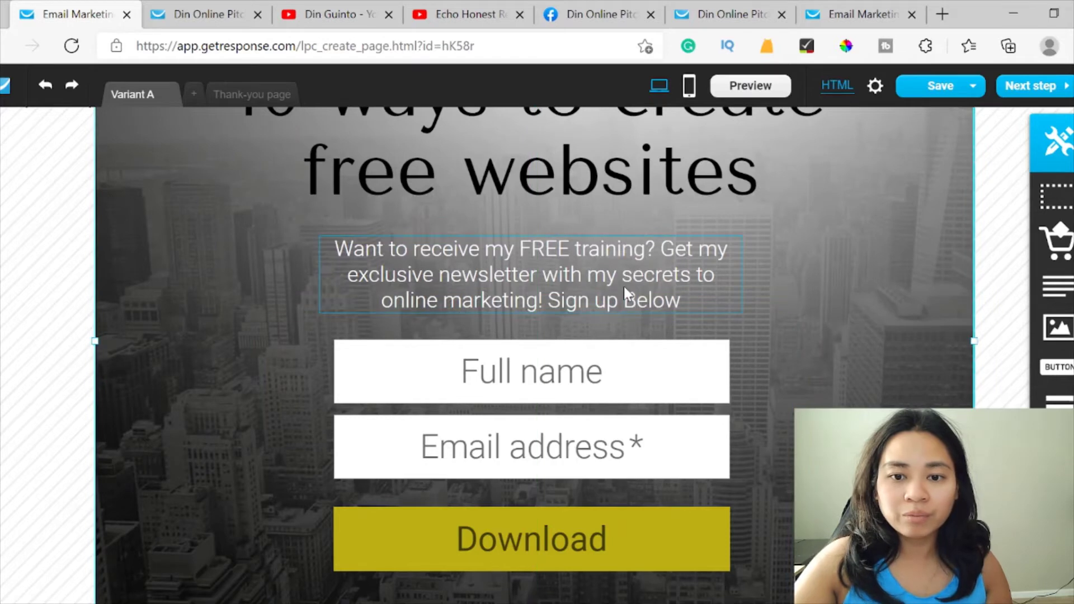
{"action": "mouse_move", "coordinate": [623, 287]}
{"action": "left_mouse_down"}
{"action": "mouse_move", "coordinate": [629, 301]}
{"action": "mouse_move", "coordinate": [626, 273]}
{"action": "left_mouse_up"}
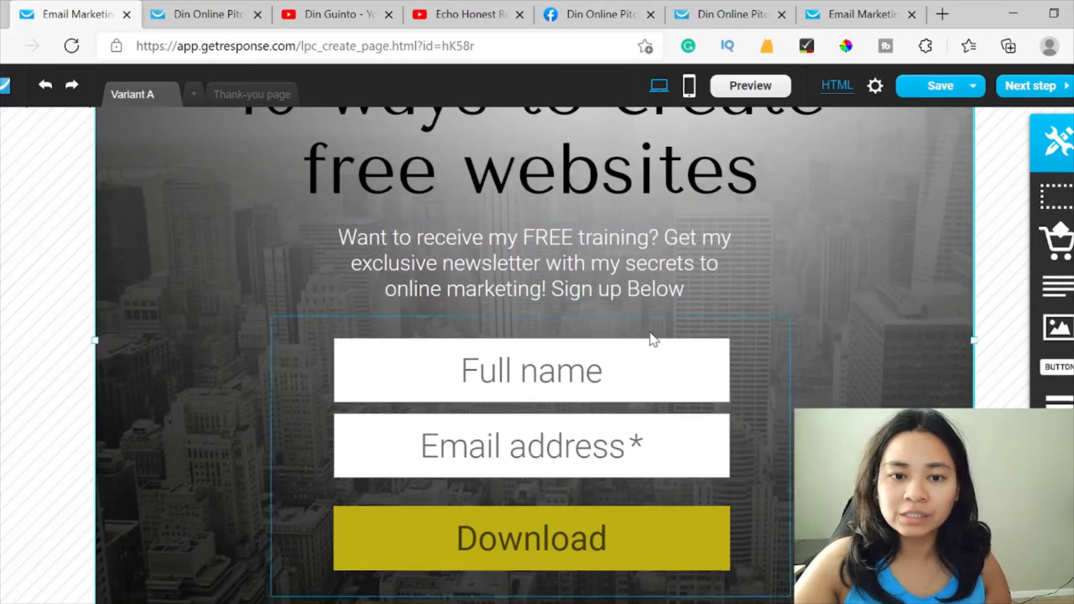
Browse the available fonts for the text above the sign-up form without choosing one.
{"action": "left_click", "coordinate": [635, 278]}
{"action": "double_click", "coordinate": [639, 278]}
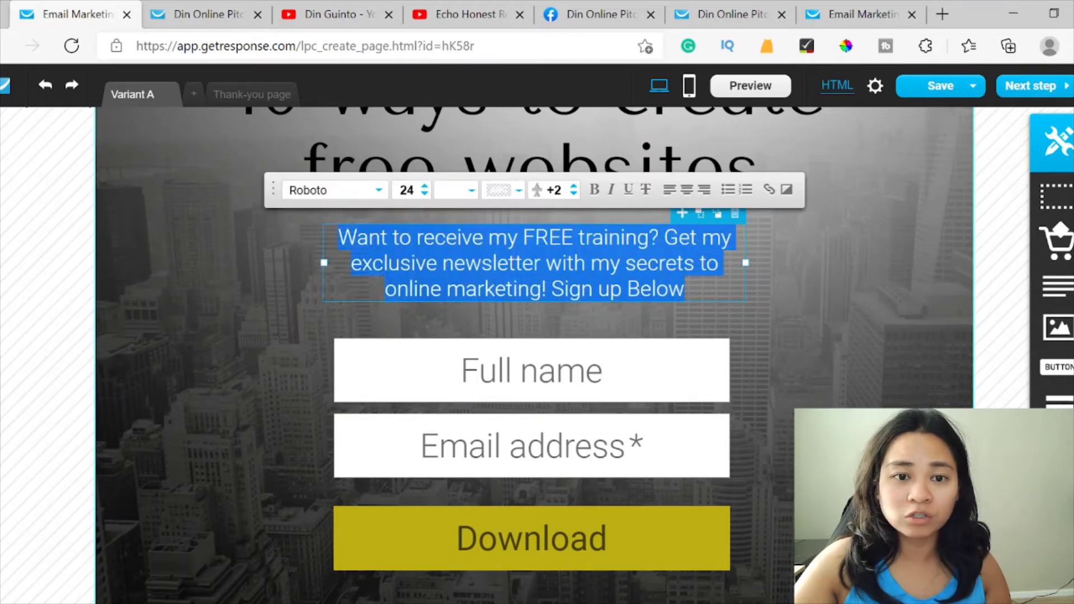
{"action": "left_click", "coordinate": [378, 190]}
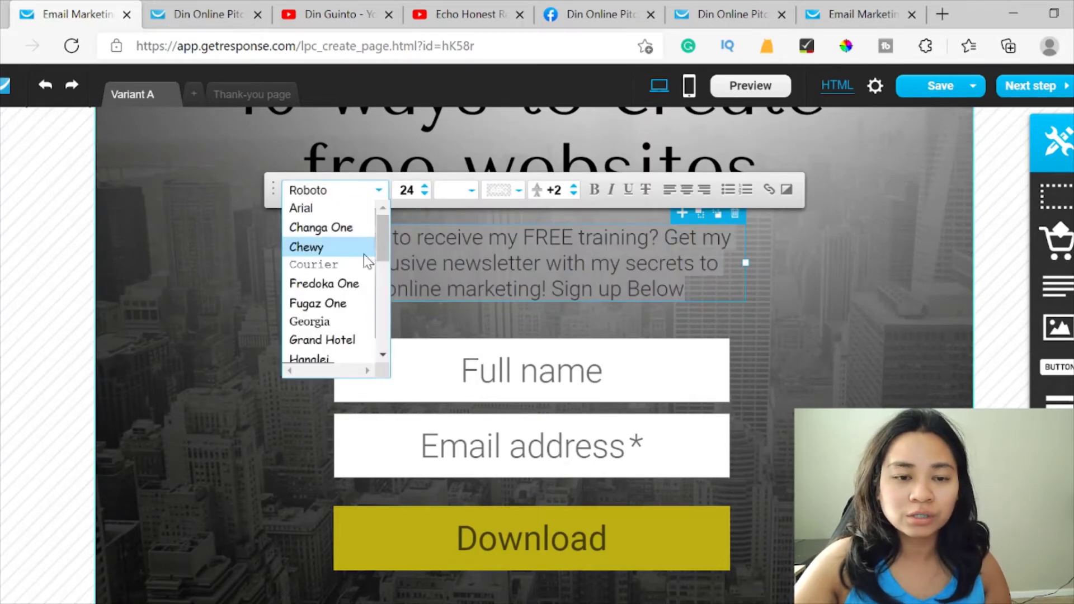
{"action": "scroll", "coordinate": [347, 263], "scroll_direction": "down", "scroll_amount": 3}
{"action": "scroll", "coordinate": [330, 268], "scroll_direction": "up", "scroll_amount": 2}
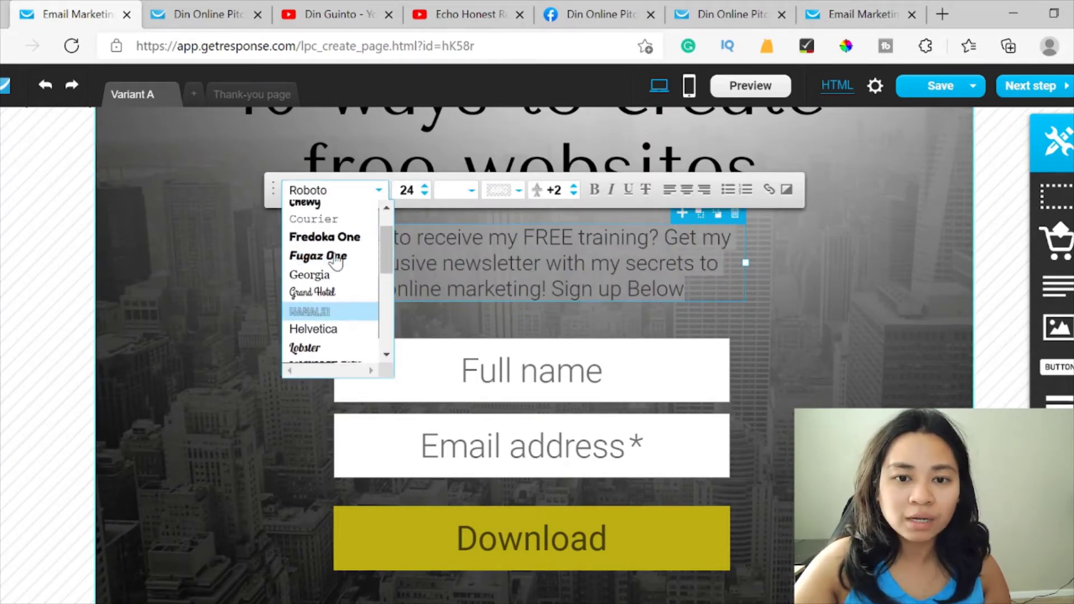
{"action": "scroll", "coordinate": [336, 260], "scroll_direction": "up", "scroll_amount": 1}
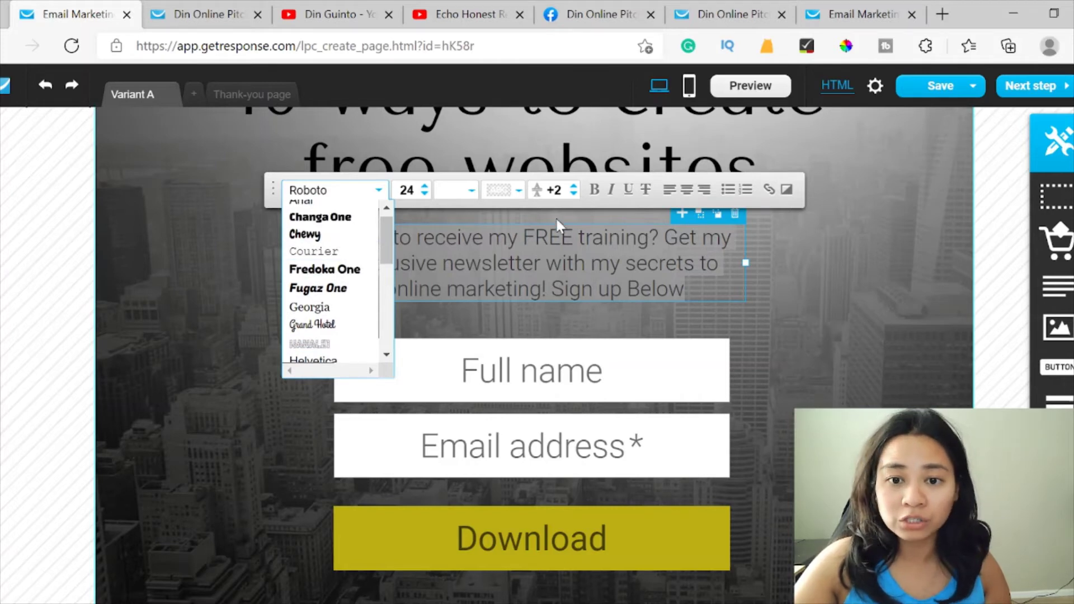
{"action": "left_click", "coordinate": [784, 271]}
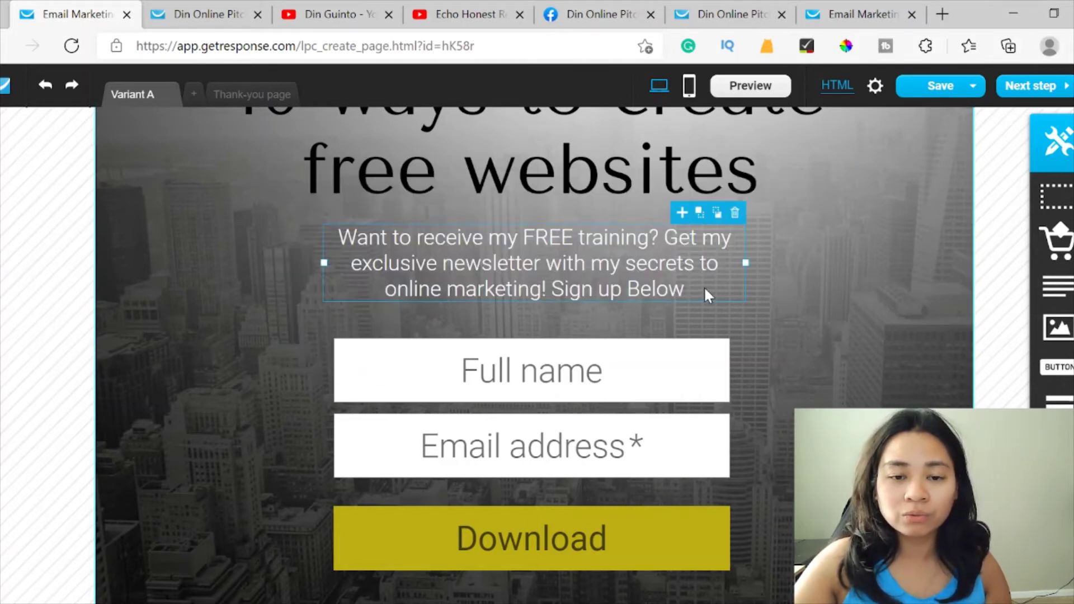
Move the main heading slightly higher to leave more space above the text block below it.
{"action": "scroll", "coordinate": [492, 319], "scroll_direction": "up", "scroll_amount": 3}
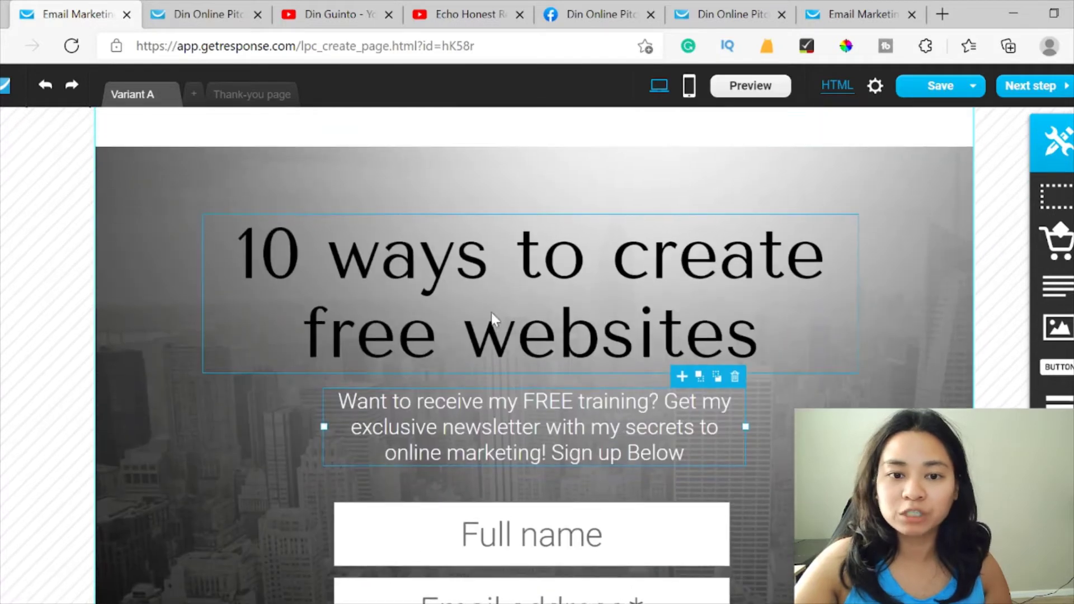
{"action": "mouse_move", "coordinate": [500, 279]}
{"action": "left_mouse_down"}
{"action": "mouse_move", "coordinate": [499, 246]}
{"action": "mouse_move", "coordinate": [501, 256]}
{"action": "left_mouse_up"}
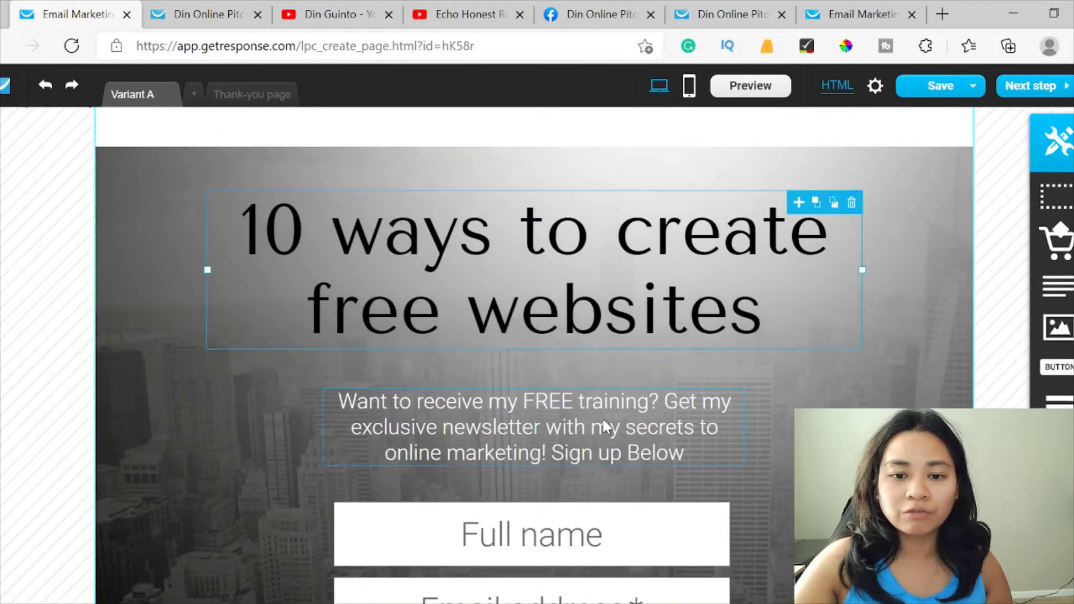
{"action": "left_click", "coordinate": [604, 427]}
Replace the placeholder text of the full name field in the sign-up form with "Name".
{"action": "scroll", "coordinate": [833, 387], "scroll_direction": "down", "scroll_amount": 2}
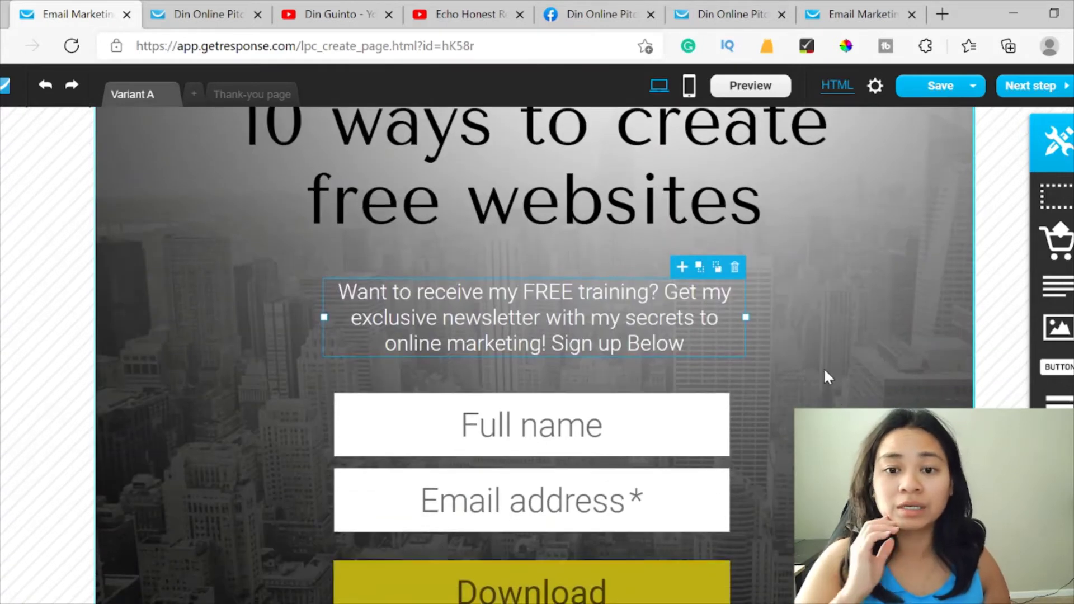
{"action": "scroll", "coordinate": [803, 391], "scroll_direction": "down", "scroll_amount": 1}
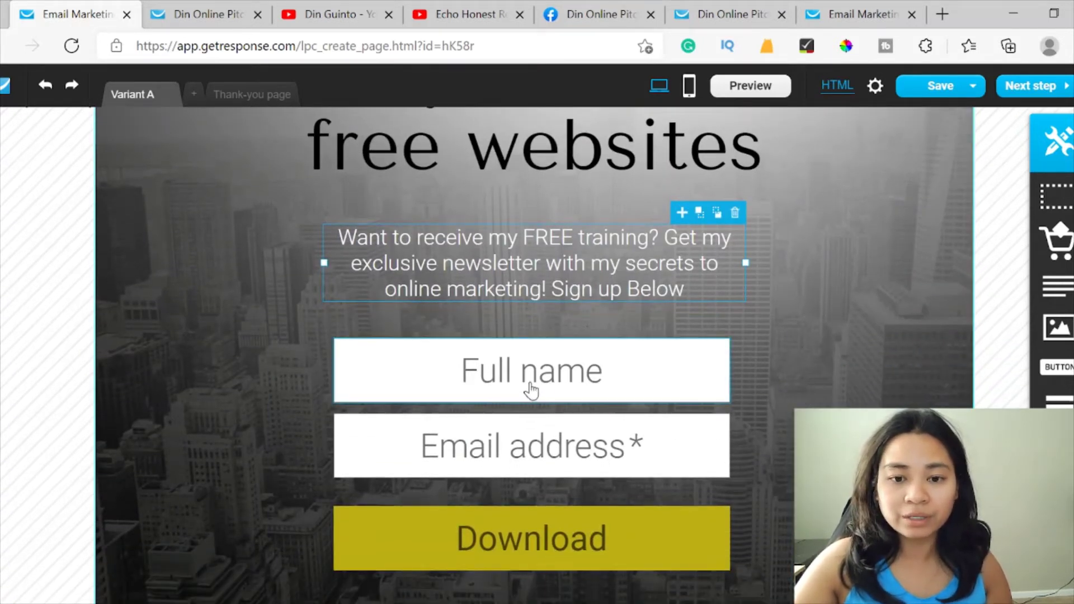
{"action": "scroll", "coordinate": [529, 390], "scroll_direction": "down", "scroll_amount": 1}
{"action": "left_click", "coordinate": [552, 338]}
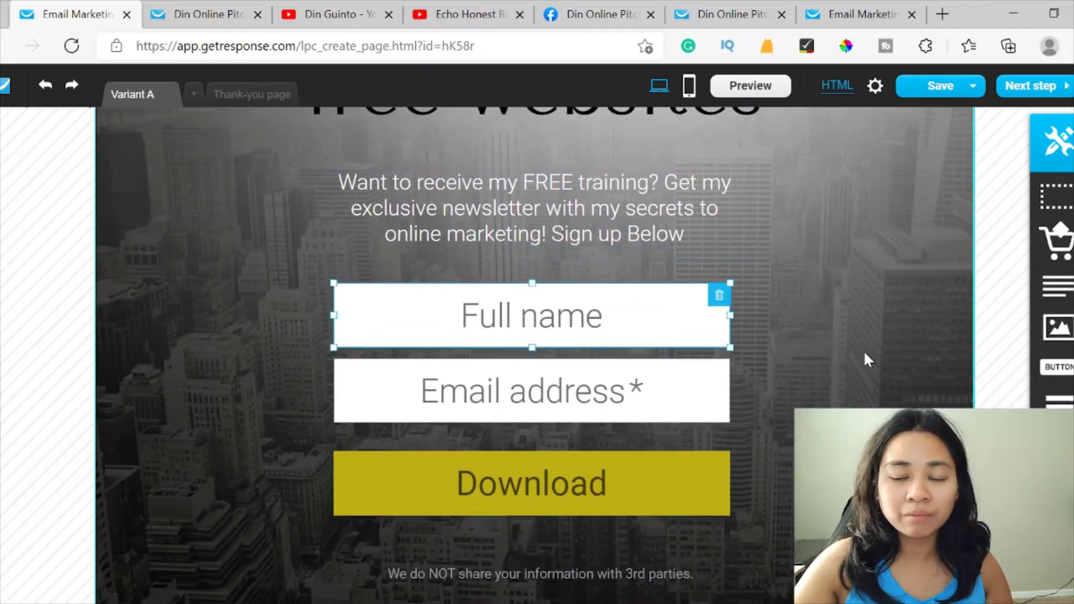
{"action": "scroll", "coordinate": [643, 278], "scroll_direction": "down", "scroll_amount": 2}
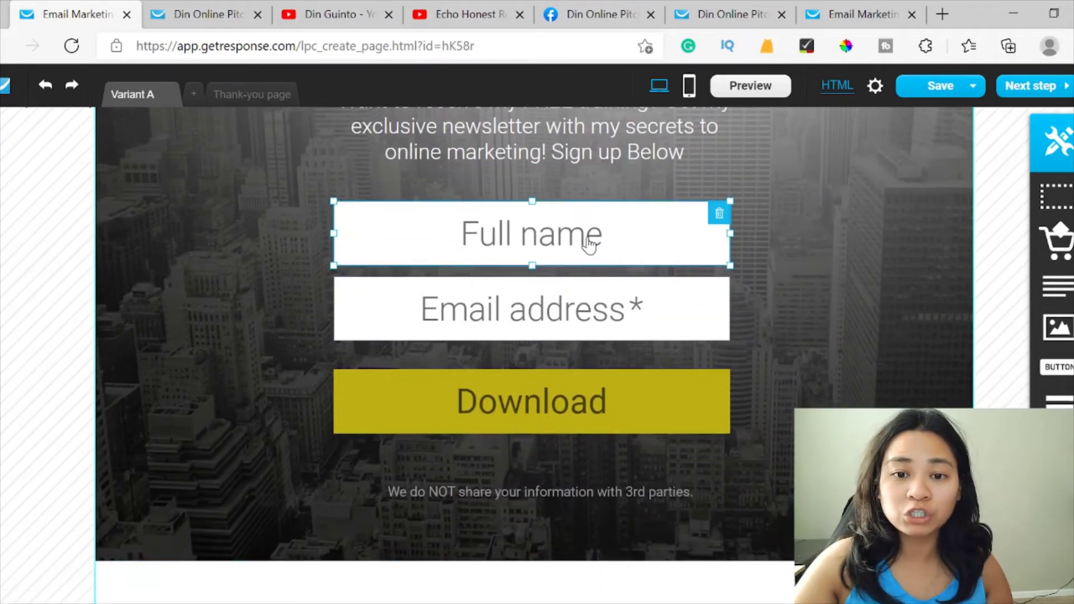
{"action": "scroll", "coordinate": [588, 245], "scroll_direction": "up", "scroll_amount": 2}
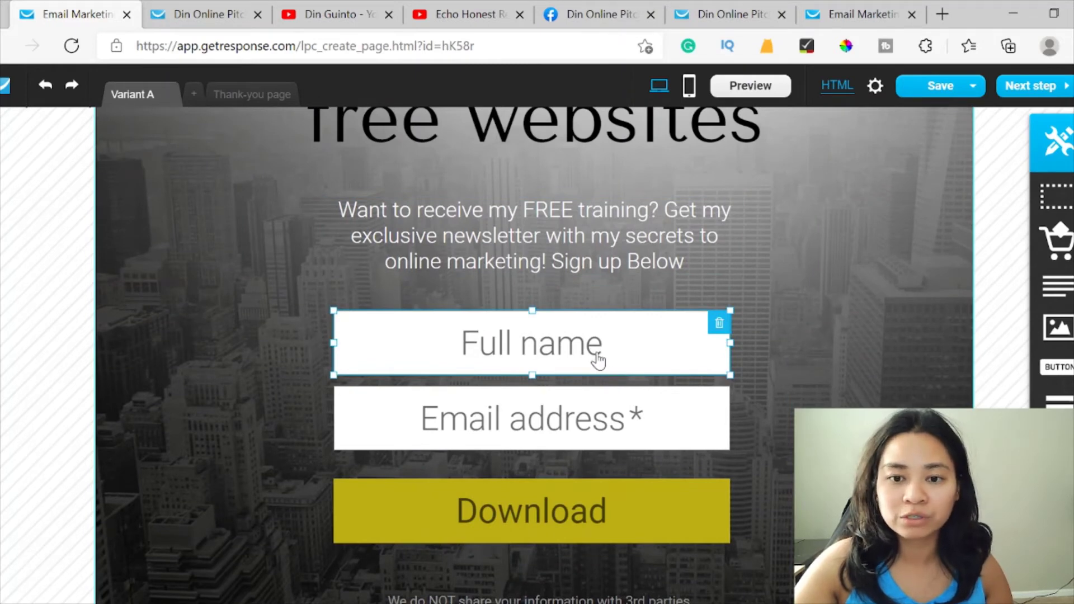
{"action": "scroll", "coordinate": [595, 364], "scroll_direction": "up", "scroll_amount": 1}
{"action": "scroll", "coordinate": [595, 381], "scroll_direction": "down", "scroll_amount": 1}
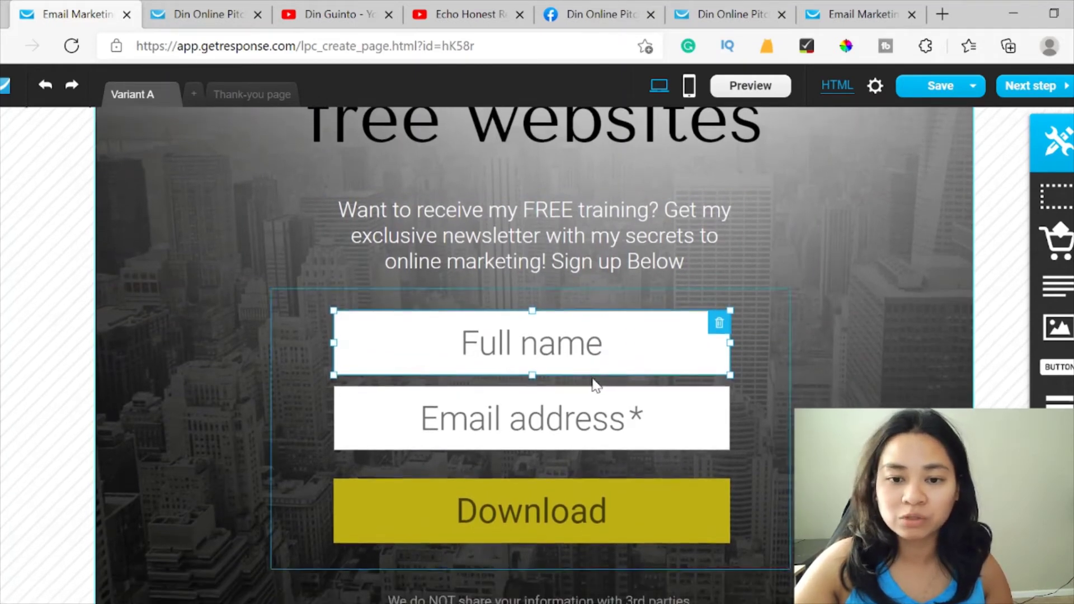
{"action": "double_click", "coordinate": [583, 354]}
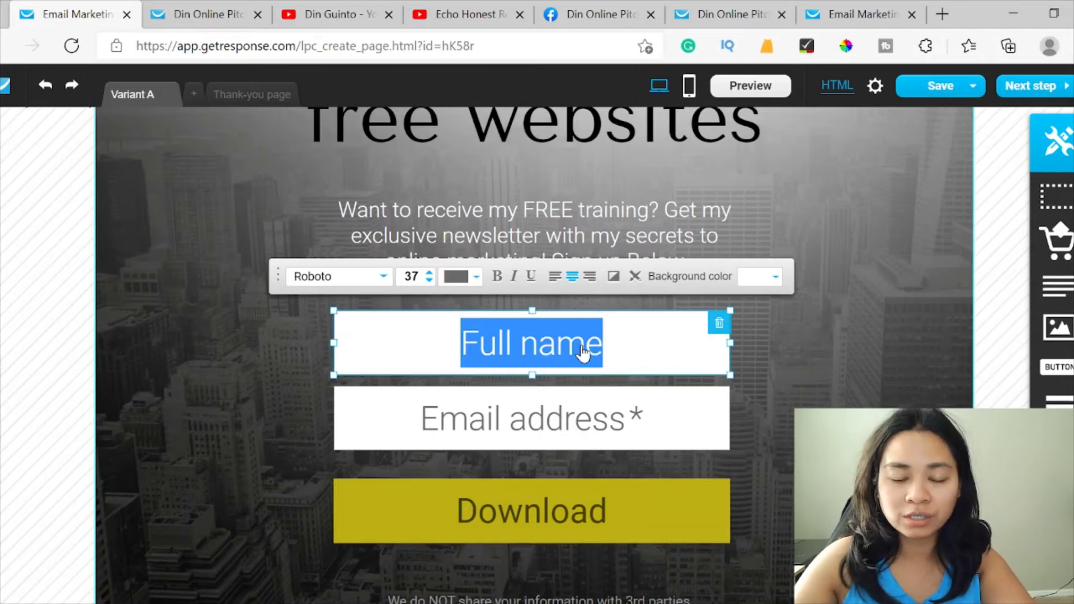
{"action": "type", "text": "Name"}
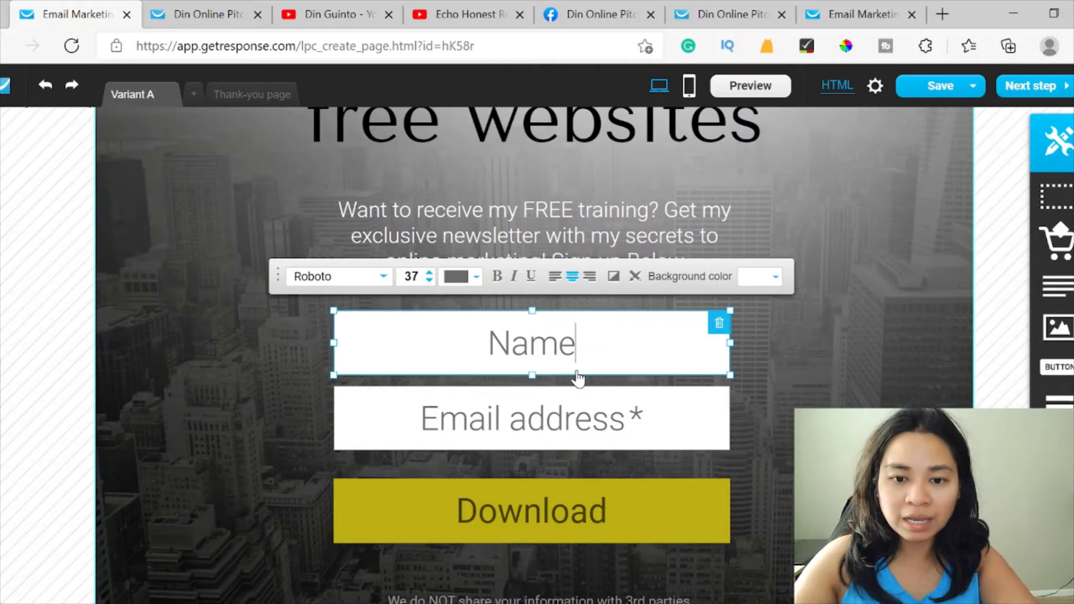
Slightly reduce the height of the Name field from its upper edge and nudge the email address field.
{"action": "left_click", "coordinate": [634, 421]}
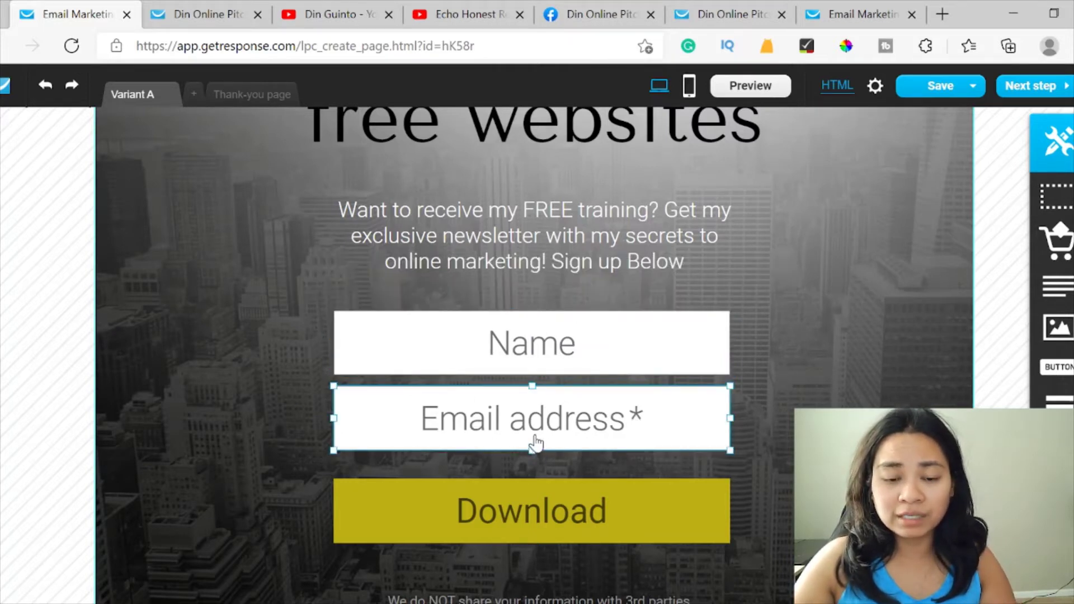
{"action": "left_click", "coordinate": [403, 356]}
{"action": "mouse_move", "coordinate": [329, 311]}
{"action": "left_mouse_down"}
{"action": "mouse_move", "coordinate": [367, 342]}
{"action": "mouse_move", "coordinate": [332, 320]}
{"action": "left_mouse_up"}
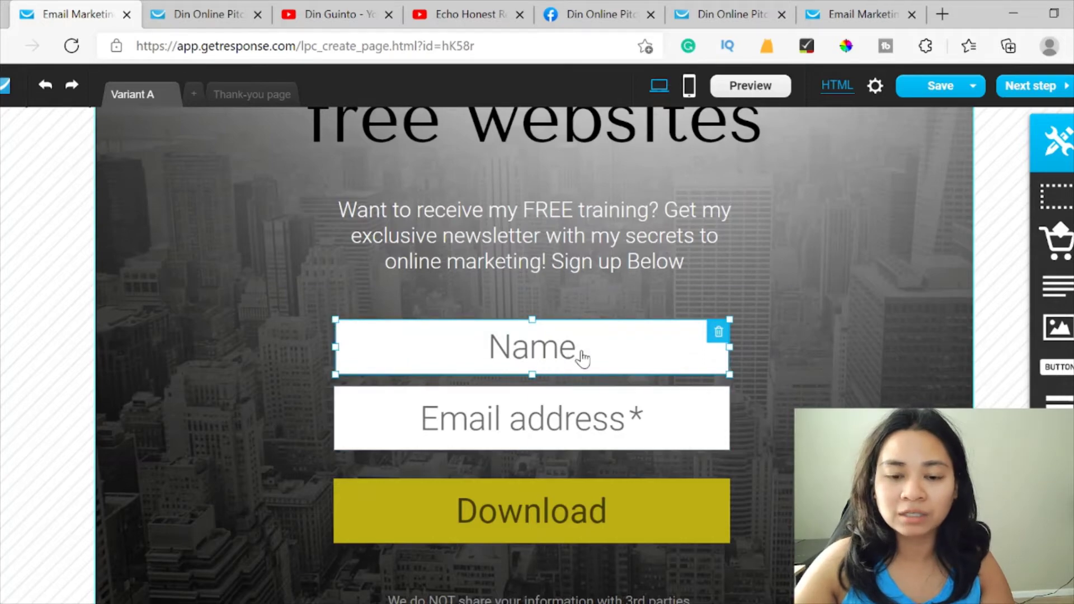
{"action": "scroll", "coordinate": [833, 385], "scroll_direction": "down", "scroll_amount": 3}
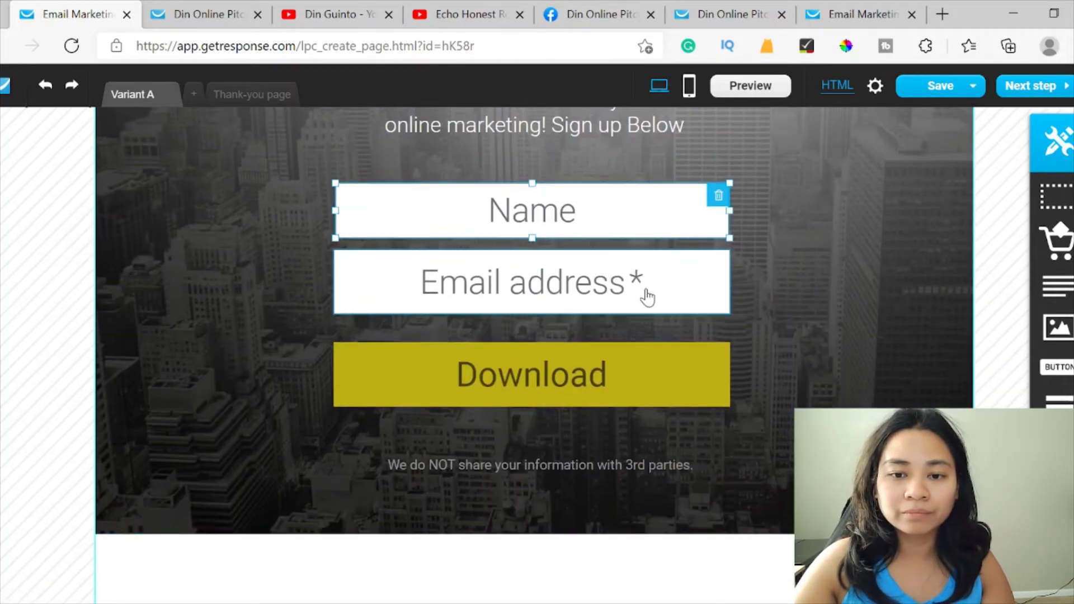
{"action": "left_click", "coordinate": [725, 317]}
{"action": "scroll", "coordinate": [725, 317], "scroll_direction": "up", "scroll_amount": 2}
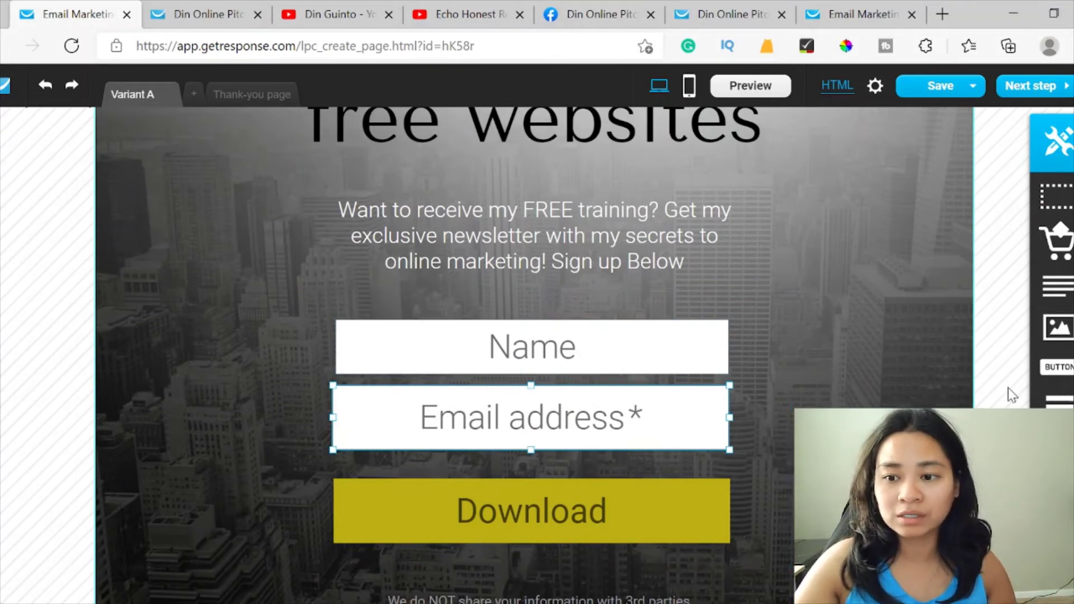
Add a new button element beside the page's content area.
{"action": "left_click_drag", "start_coordinate": [1063, 362], "coordinate": [1063, 369]}
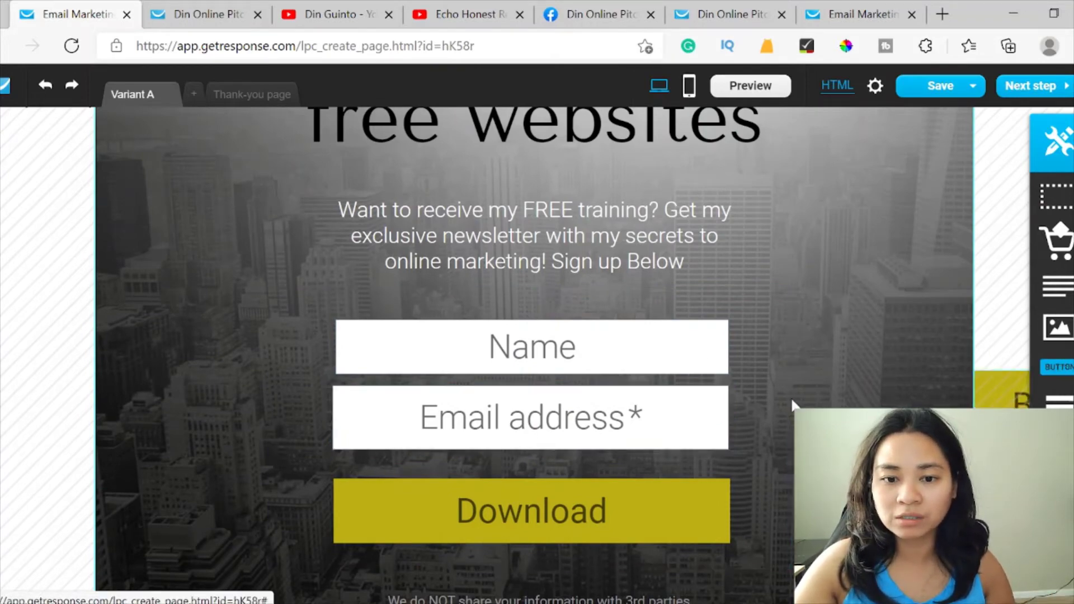
{"action": "left_click_drag", "start_coordinate": [792, 403], "coordinate": [489, 472]}
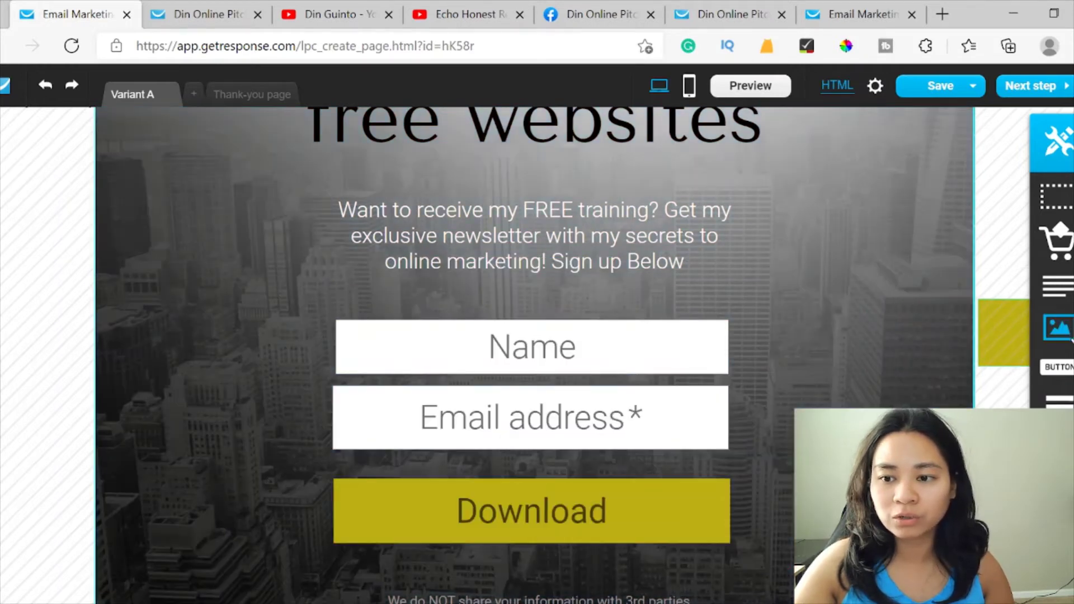
Try to place an image element over the sign-up form, and delete it again.
{"action": "left_click_drag", "start_coordinate": [1057, 327], "coordinate": [756, 410]}
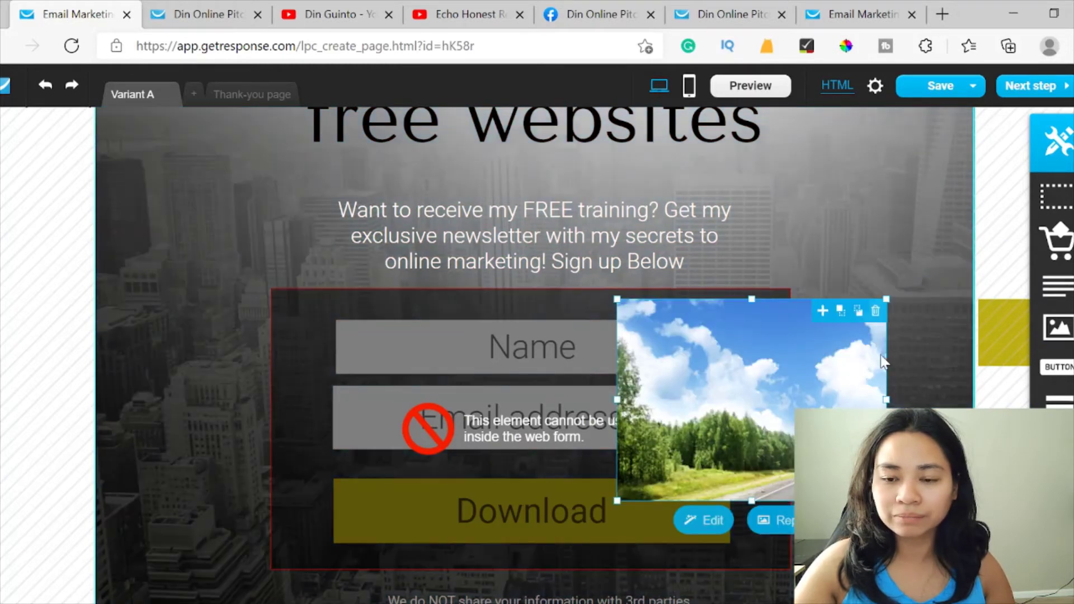
{"action": "left_click", "coordinate": [873, 310]}
{"action": "left_click_drag", "start_coordinate": [929, 374], "coordinate": [824, 260]}
{"action": "left_click", "coordinate": [943, 178]}
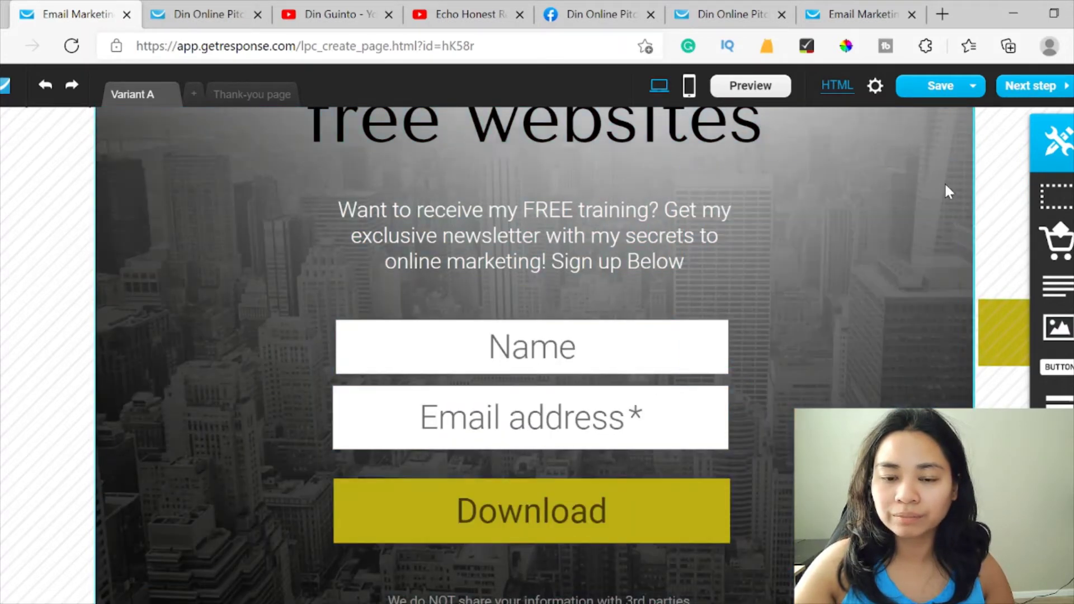
Replace the label of the sign-up form's Download button with "I want my FREE Training".
{"action": "scroll", "coordinate": [841, 386], "scroll_direction": "down", "scroll_amount": 2}
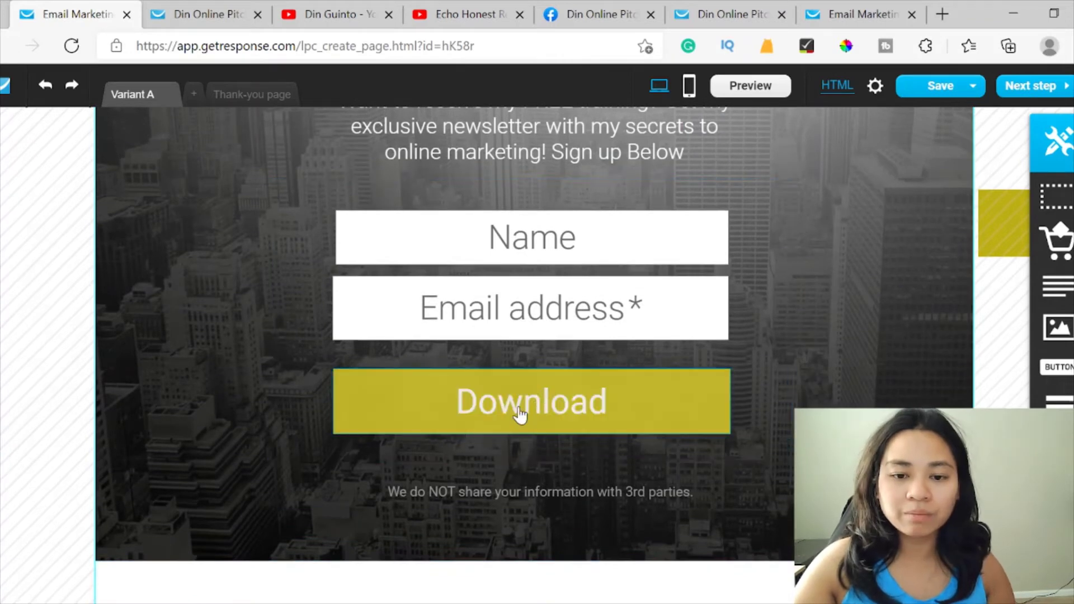
{"action": "double_click", "coordinate": [614, 400]}
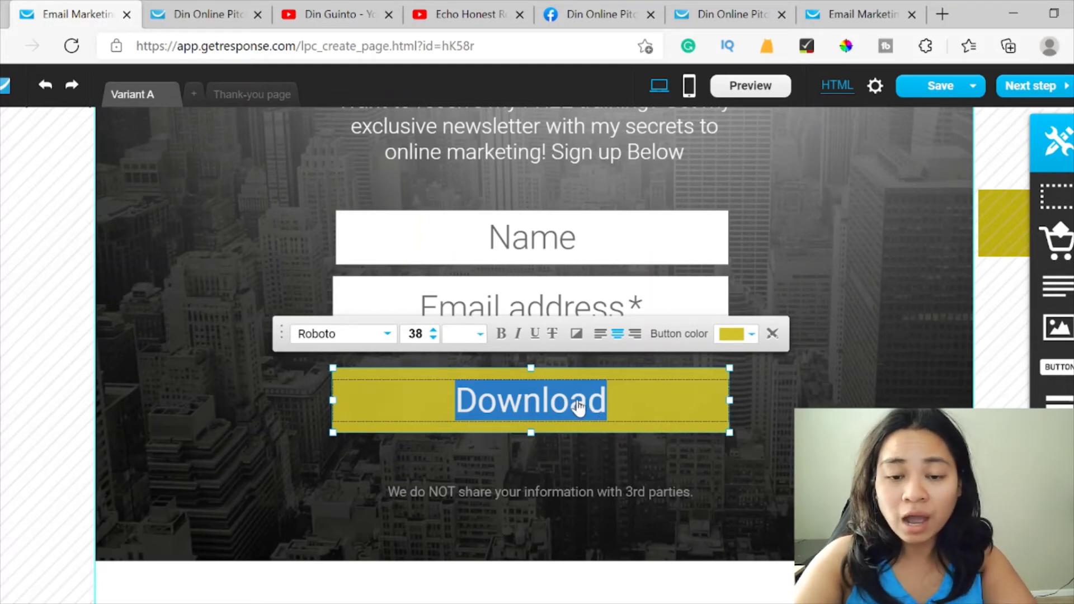
{"action": "type", "text": "I w"}
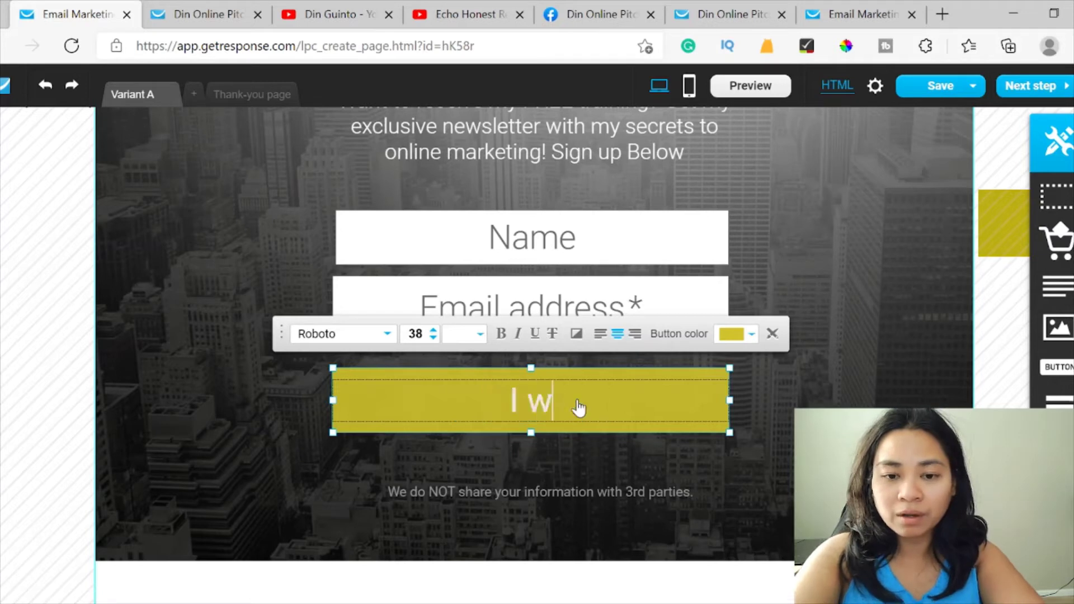
{"action": "type", "text": "ant my FR"}
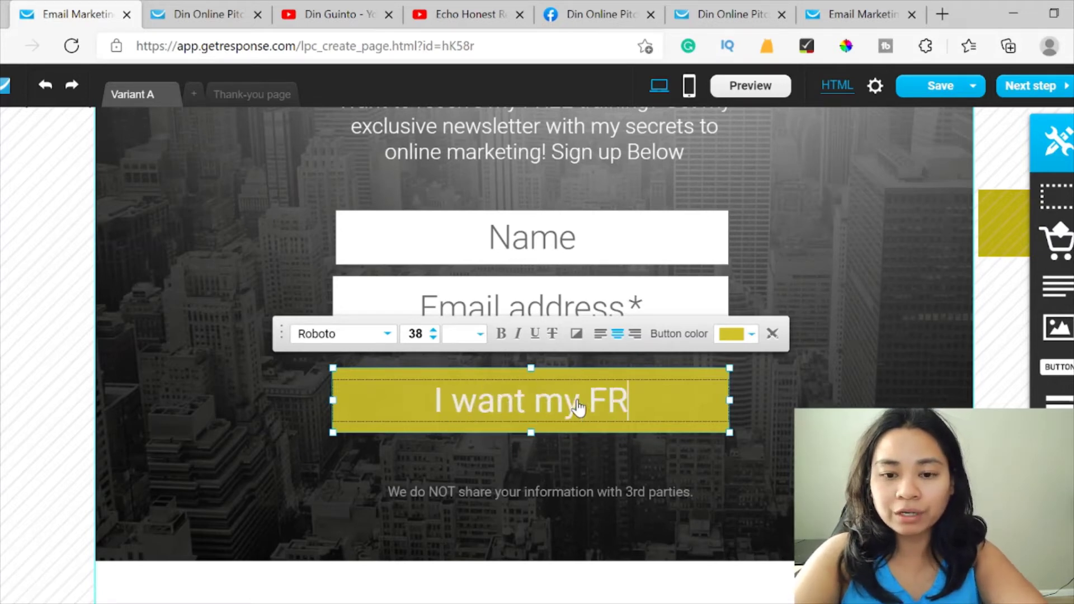
{"action": "type", "text": "EE Training"}
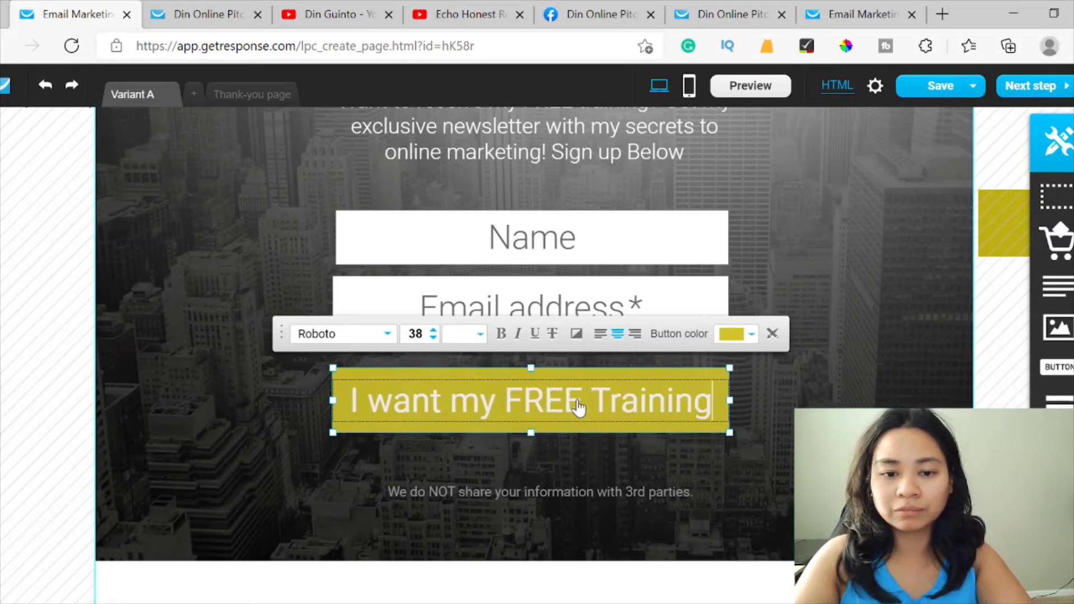
{"action": "left_click", "coordinate": [825, 313]}
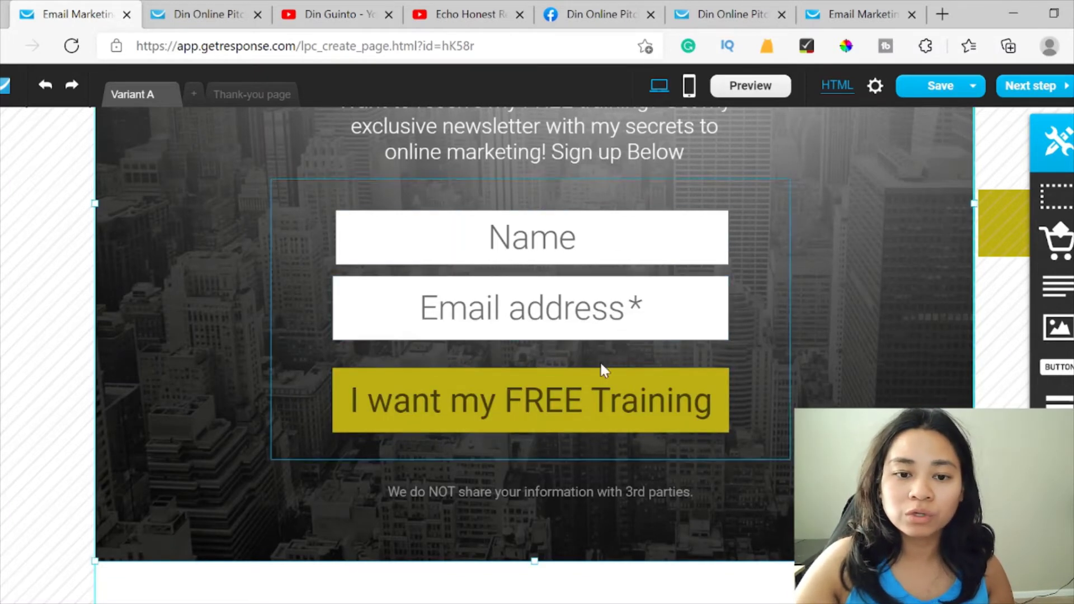
Review the landing page from the sign-up form up to the heading and save it.
{"action": "scroll", "coordinate": [780, 293], "scroll_direction": "up", "scroll_amount": 2}
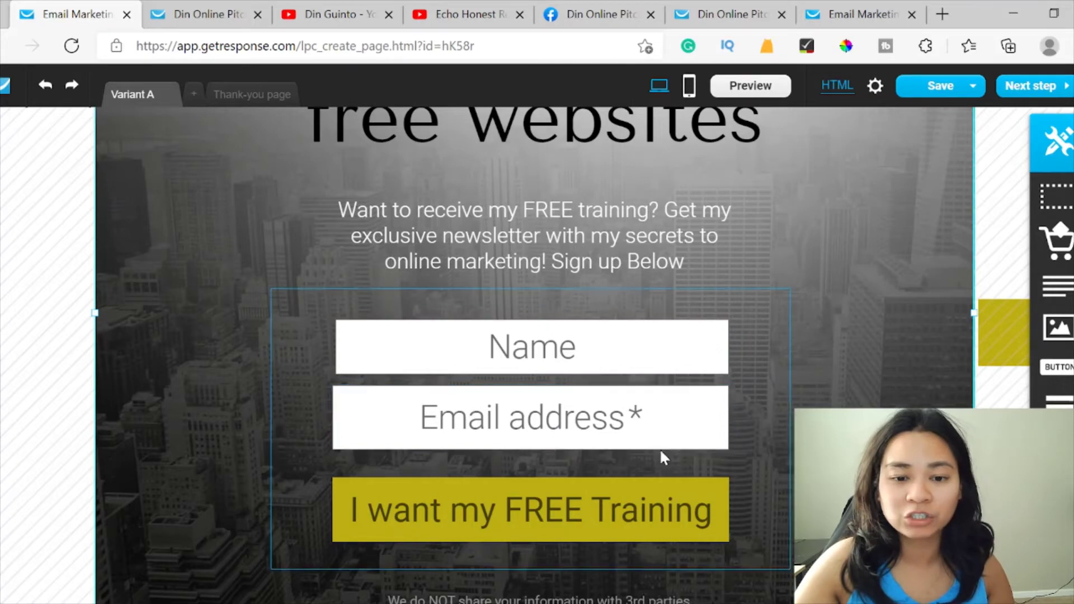
{"action": "scroll", "coordinate": [668, 453], "scroll_direction": "down", "scroll_amount": 2}
{"action": "scroll", "coordinate": [744, 441], "scroll_direction": "down", "scroll_amount": 2}
{"action": "scroll", "coordinate": [784, 442], "scroll_direction": "up", "scroll_amount": 8}
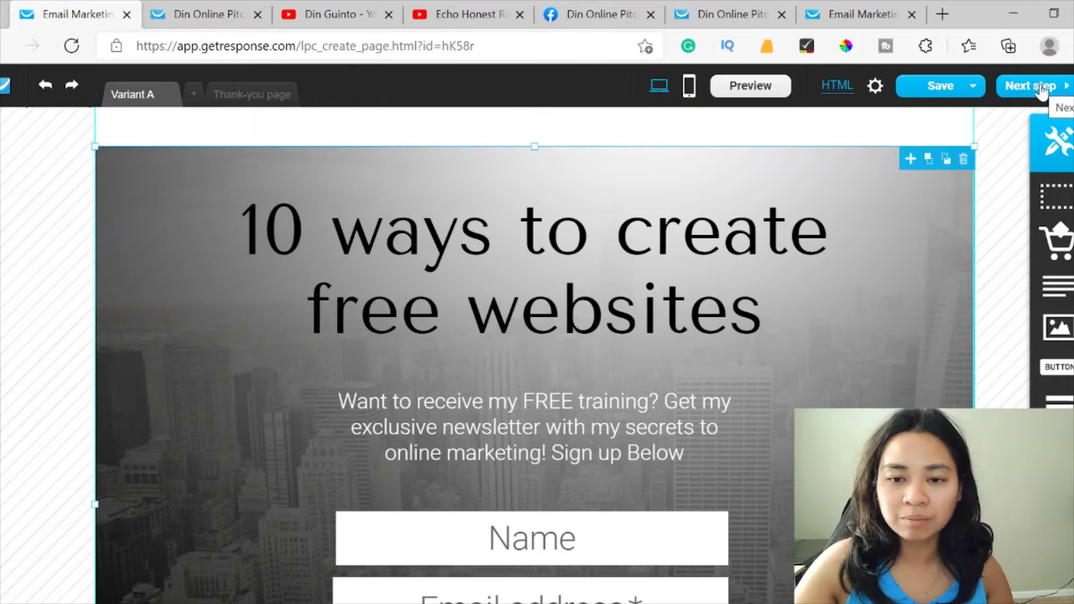
{"action": "mouse_move", "coordinate": [970, 96]}
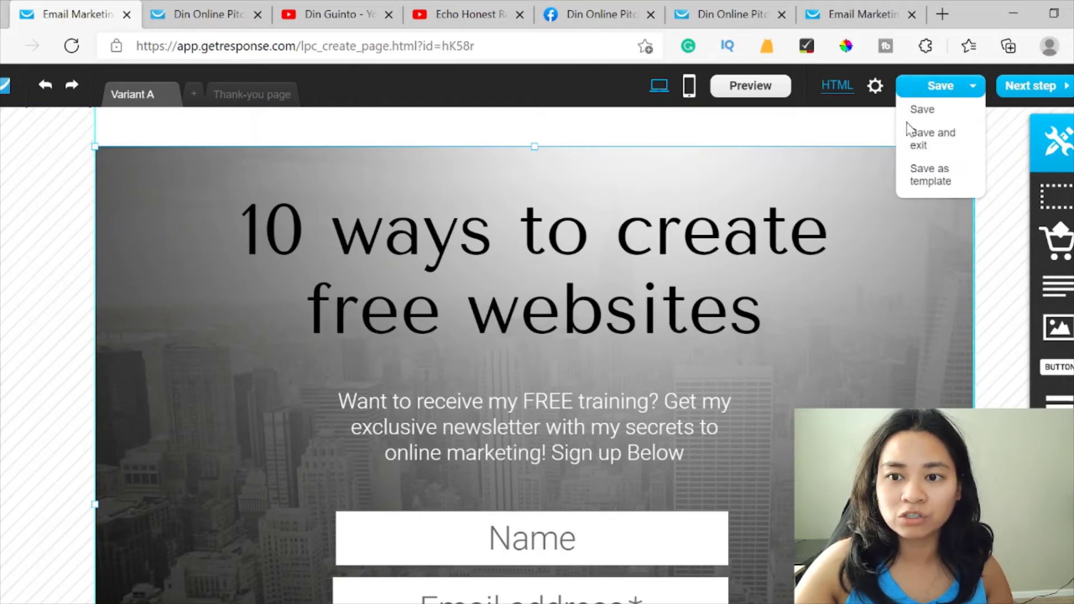
{"action": "left_click", "coordinate": [928, 110]}
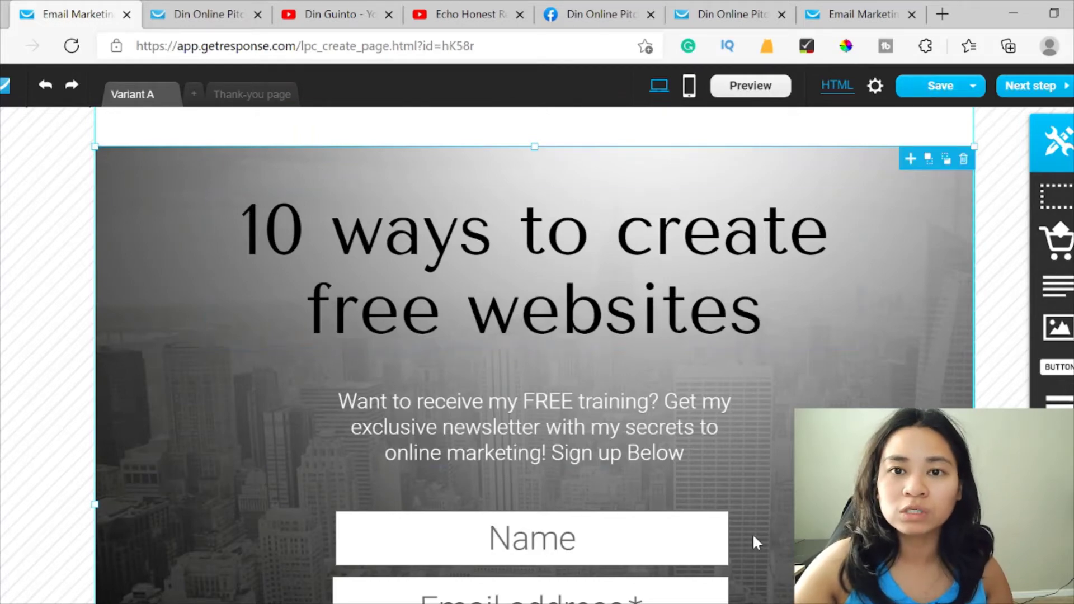
Proceed to the next step and choose to return to the editor to generate Variant A's mobile version.
{"action": "scroll", "coordinate": [840, 347], "scroll_direction": "down", "scroll_amount": 2}
{"action": "scroll", "coordinate": [847, 339], "scroll_direction": "up", "scroll_amount": 2}
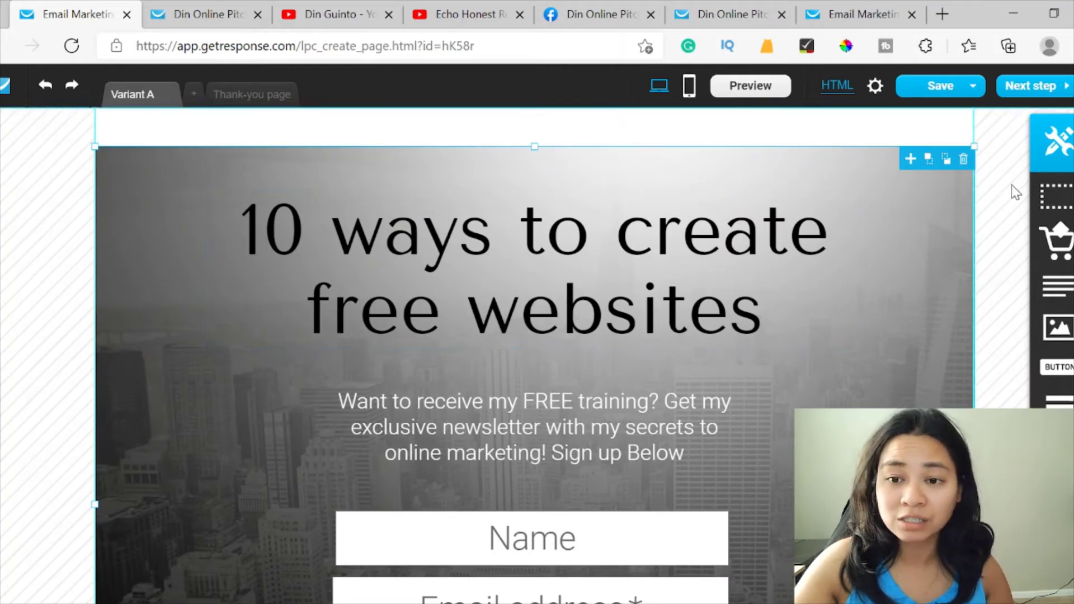
{"action": "left_click", "coordinate": [1044, 94]}
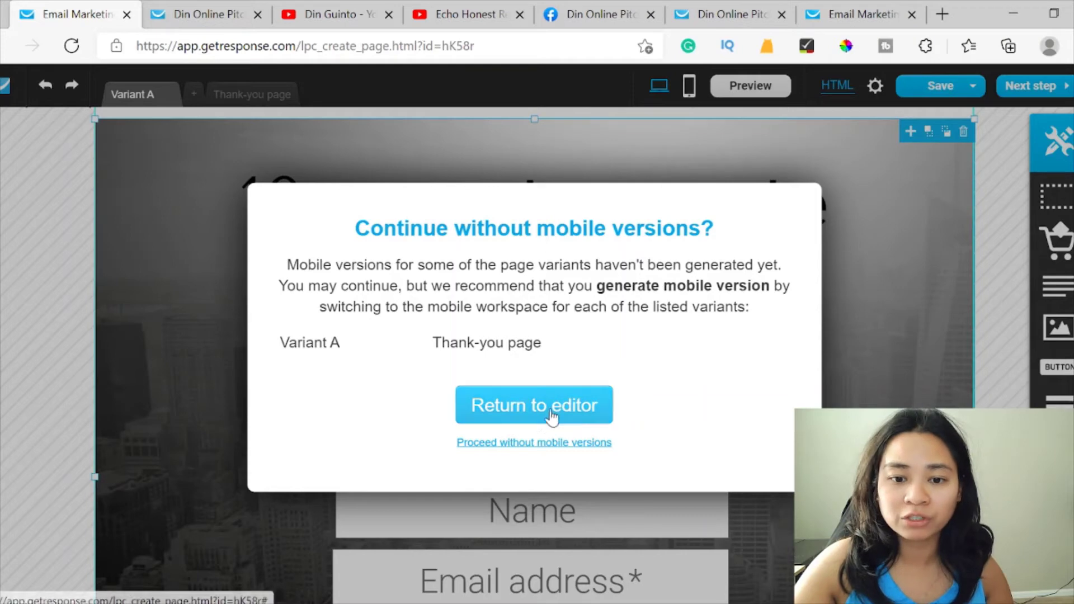
{"action": "left_click", "coordinate": [529, 416]}
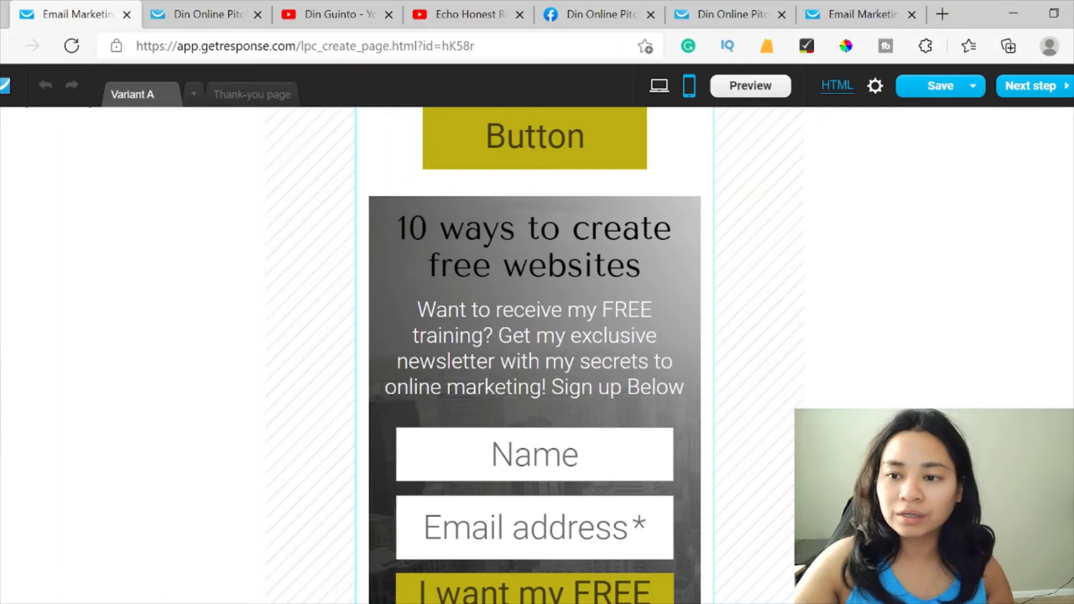
Delete the extra placeholder button above the "10 ways to create free websites" heading in the mobile layout.
{"action": "scroll", "coordinate": [597, 151], "scroll_direction": "up", "scroll_amount": 1}
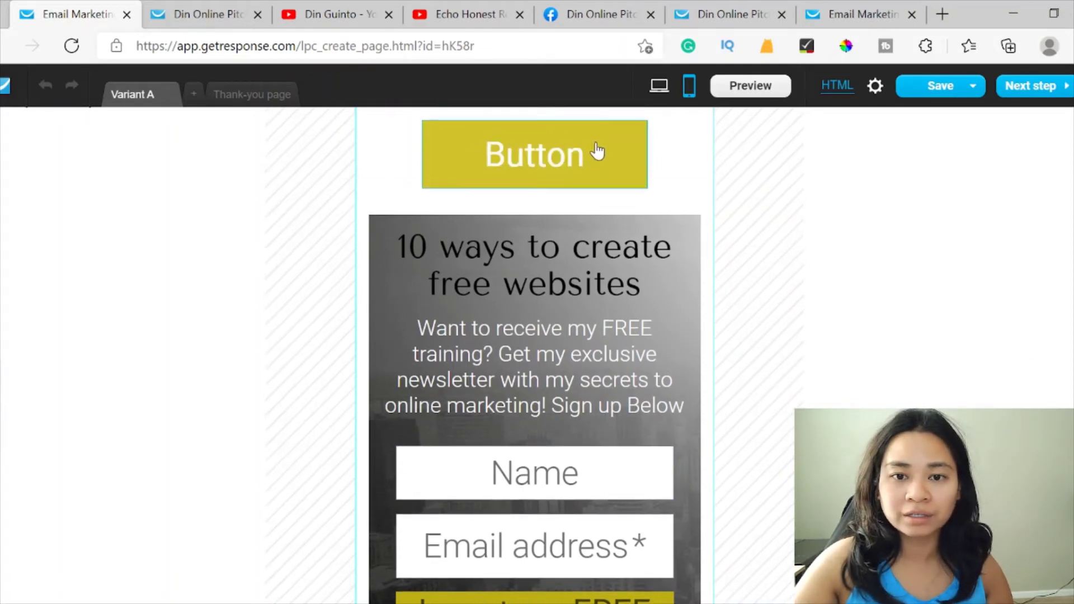
{"action": "scroll", "coordinate": [607, 171], "scroll_direction": "down", "scroll_amount": 1}
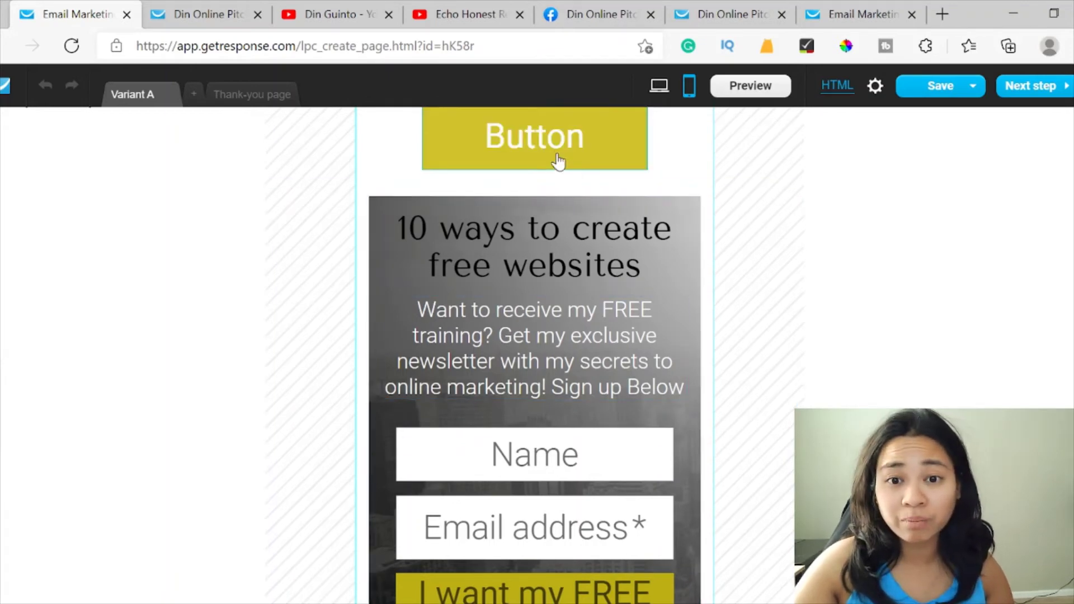
{"action": "left_click_drag", "start_coordinate": [547, 163], "coordinate": [626, 593]}
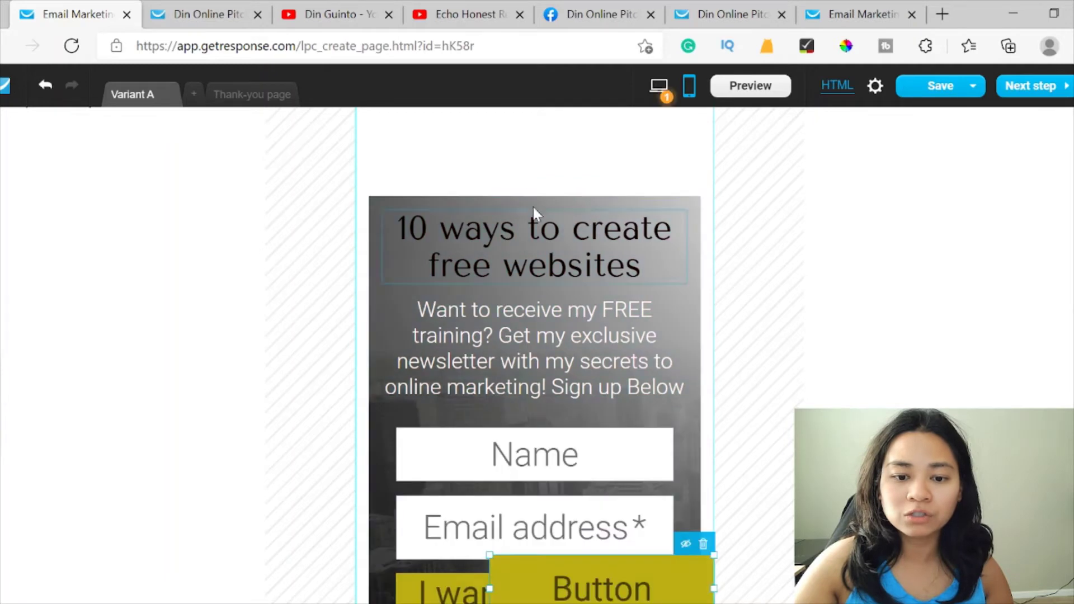
{"action": "left_click", "coordinate": [541, 233]}
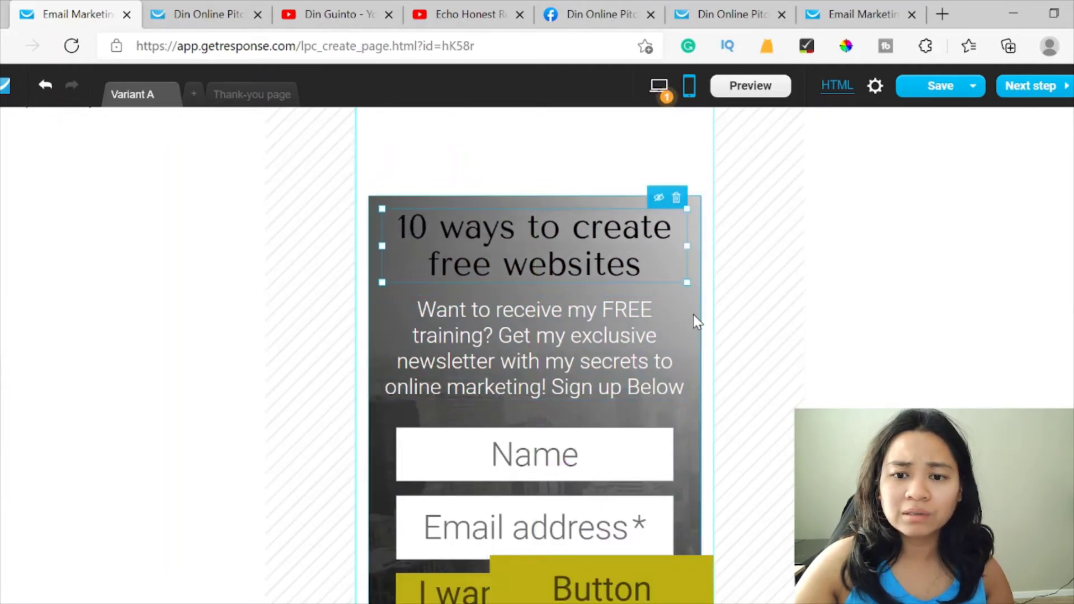
{"action": "left_click_drag", "start_coordinate": [693, 313], "coordinate": [695, 232]}
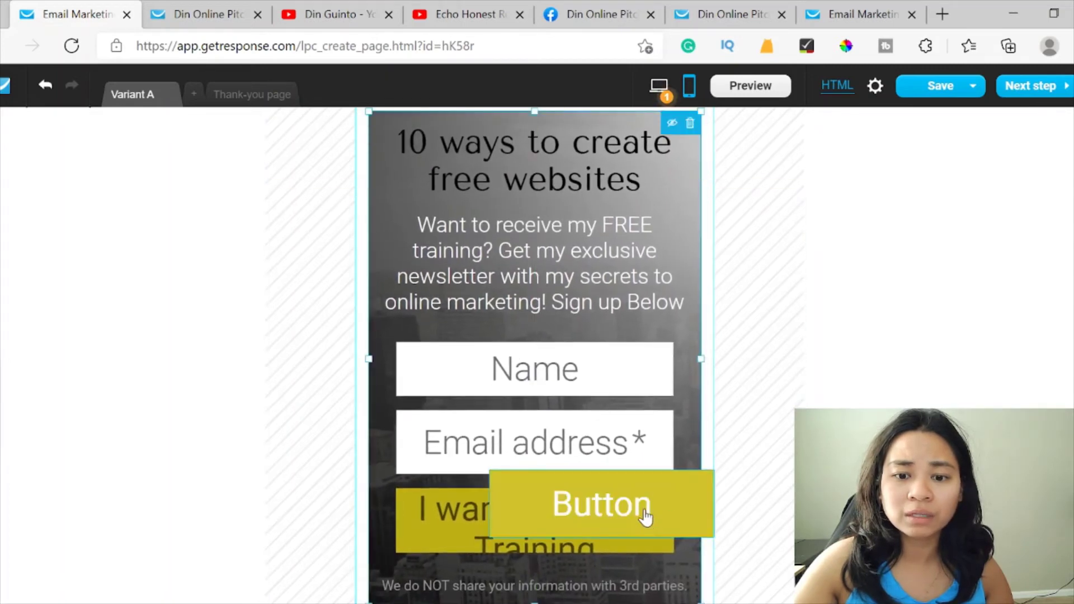
{"action": "left_click", "coordinate": [685, 508]}
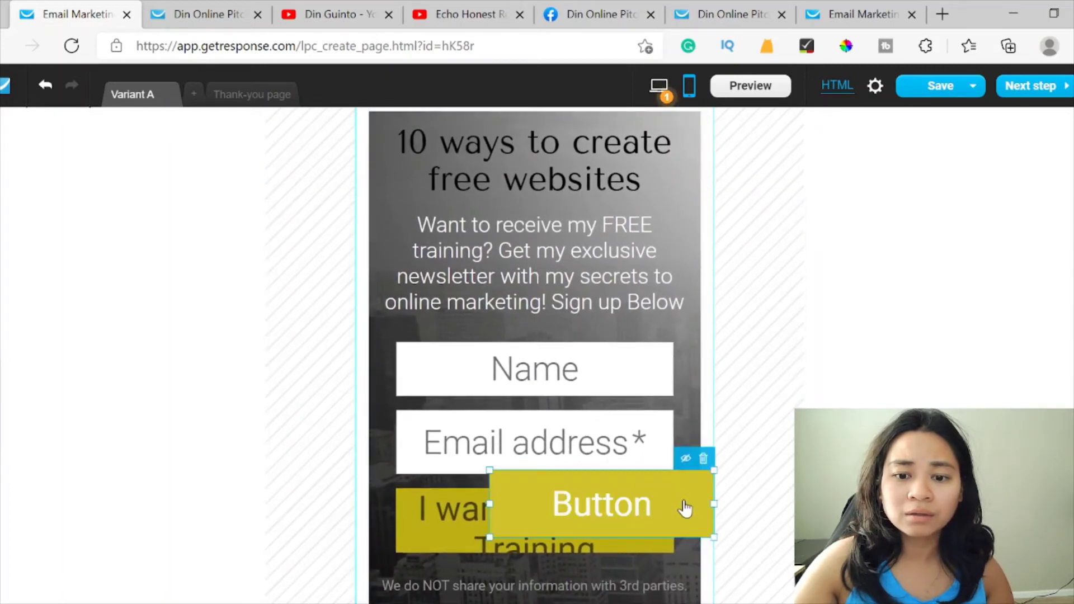
{"action": "left_click", "coordinate": [704, 460]}
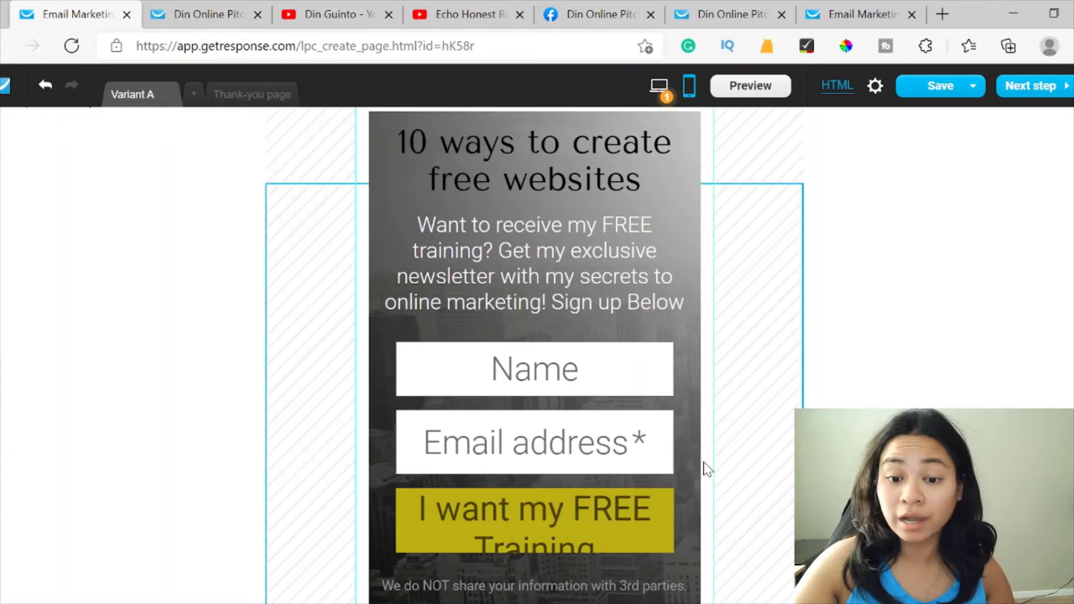
Reduce the font size of the mobile form's "I want my FREE Training" button label to 26.
{"action": "left_click", "coordinate": [638, 545]}
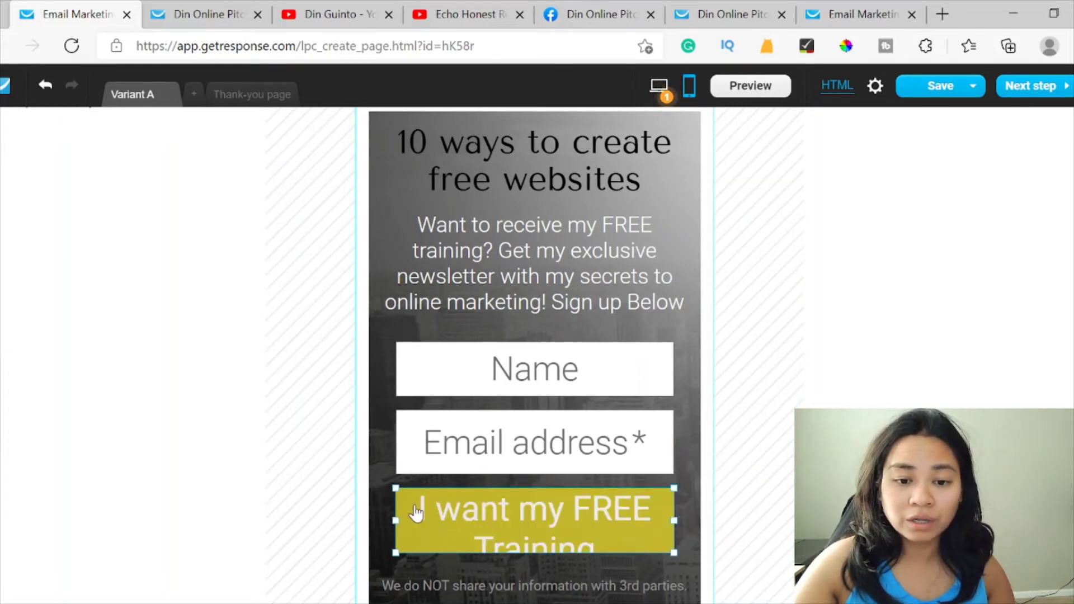
{"action": "double_click", "coordinate": [461, 526]}
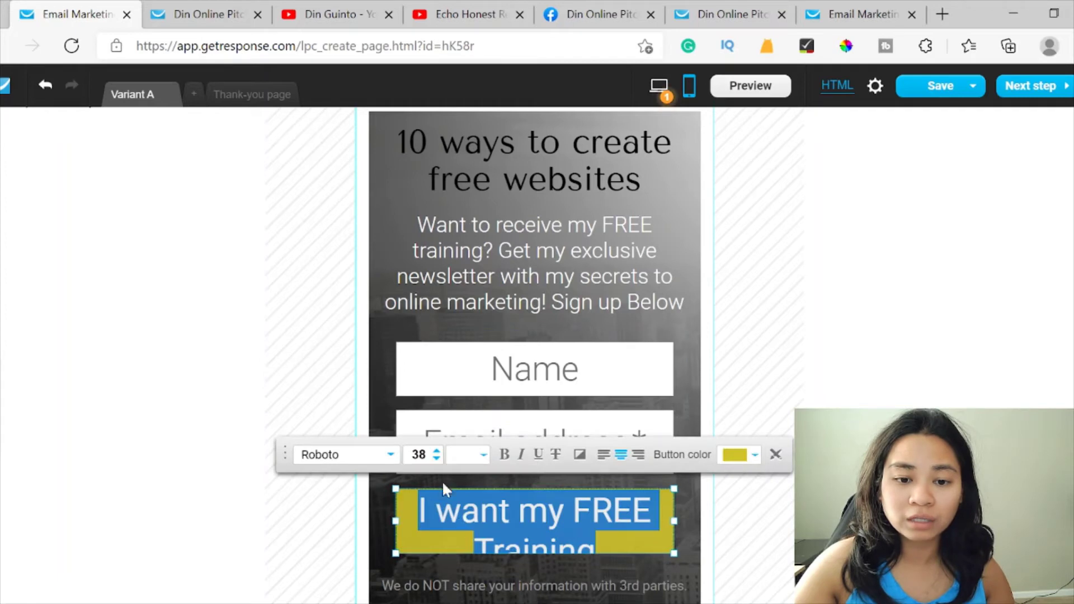
{"action": "left_click", "coordinate": [437, 458]}
{"action": "left_click", "coordinate": [437, 458]}
{"action": "left_click", "coordinate": [437, 458]}
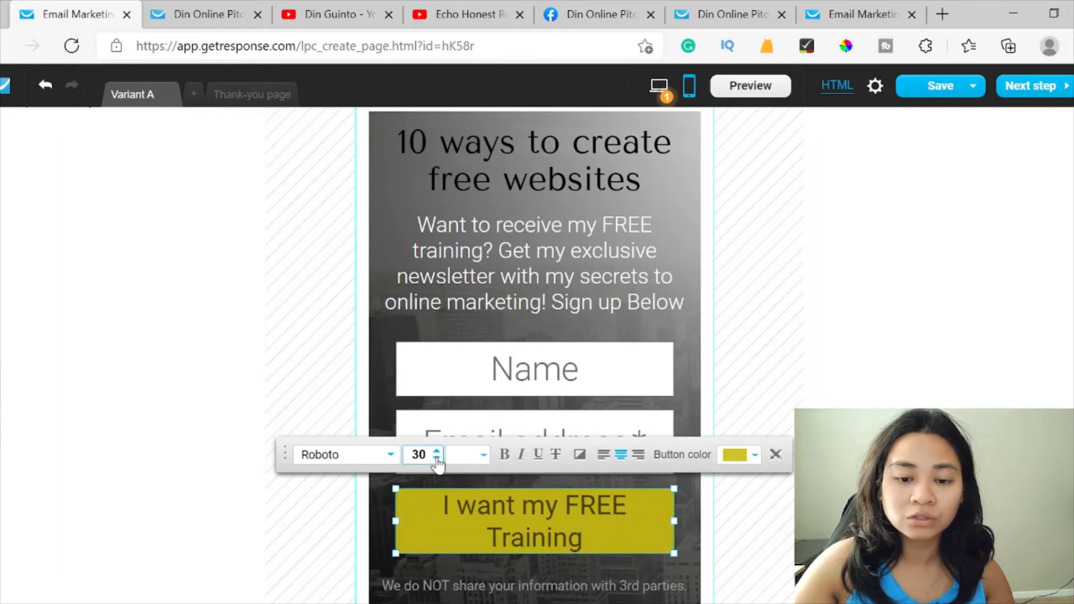
{"action": "left_click", "coordinate": [437, 458]}
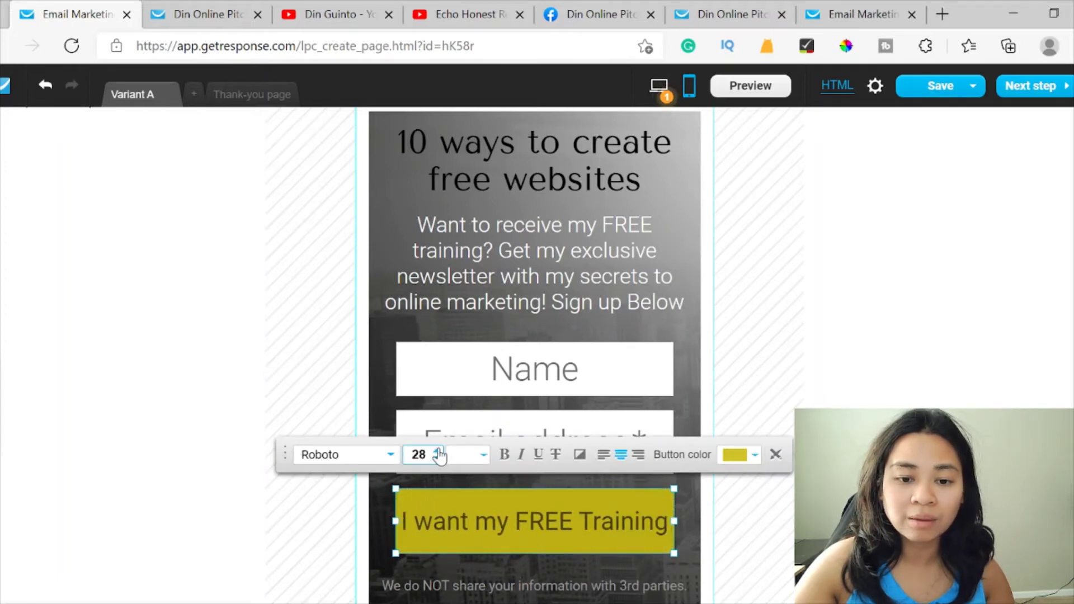
{"action": "left_click", "coordinate": [438, 451]}
{"action": "left_click", "coordinate": [437, 459]}
{"action": "left_click", "coordinate": [436, 459]}
{"action": "left_click", "coordinate": [437, 458]}
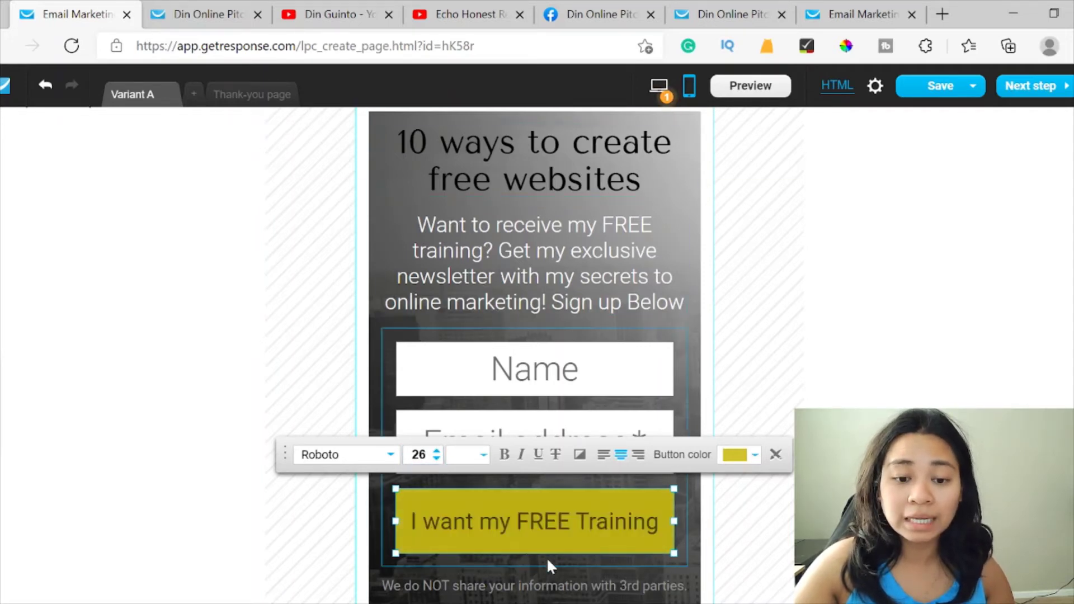
{"action": "left_click", "coordinate": [687, 568]}
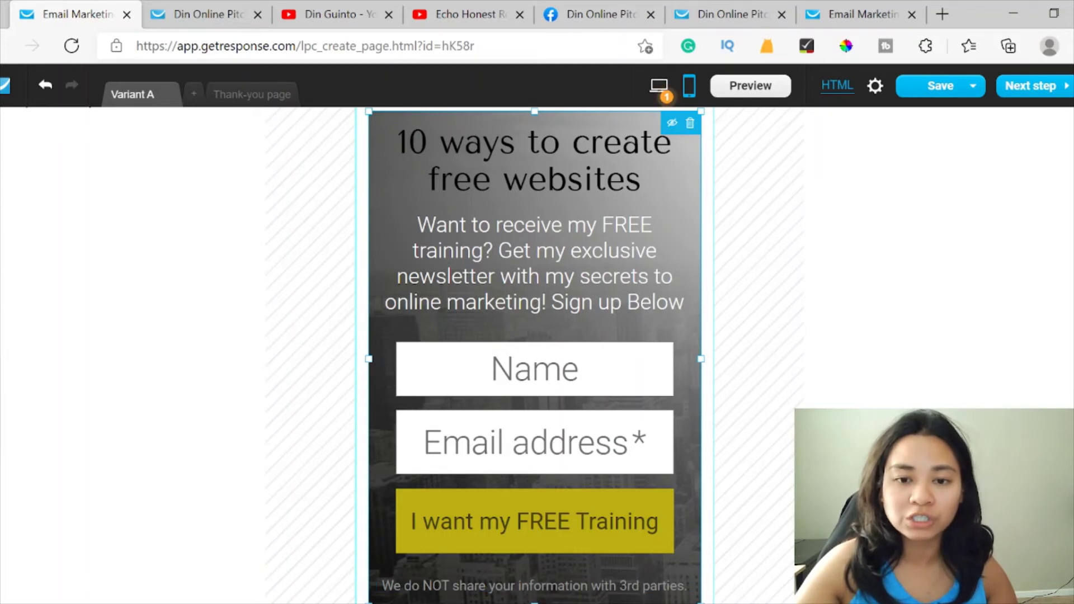
Proceed to the next step and choose to return to the editor to generate the Thank-you page's mobile version.
{"action": "scroll", "coordinate": [690, 324], "scroll_direction": "up", "scroll_amount": 1}
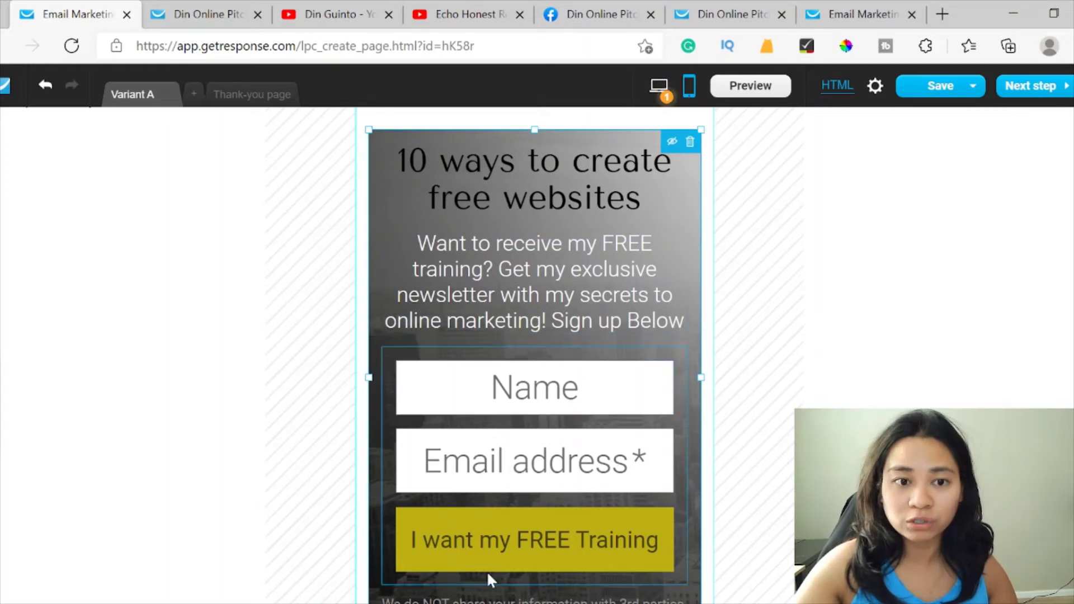
{"action": "left_click", "coordinate": [1049, 91]}
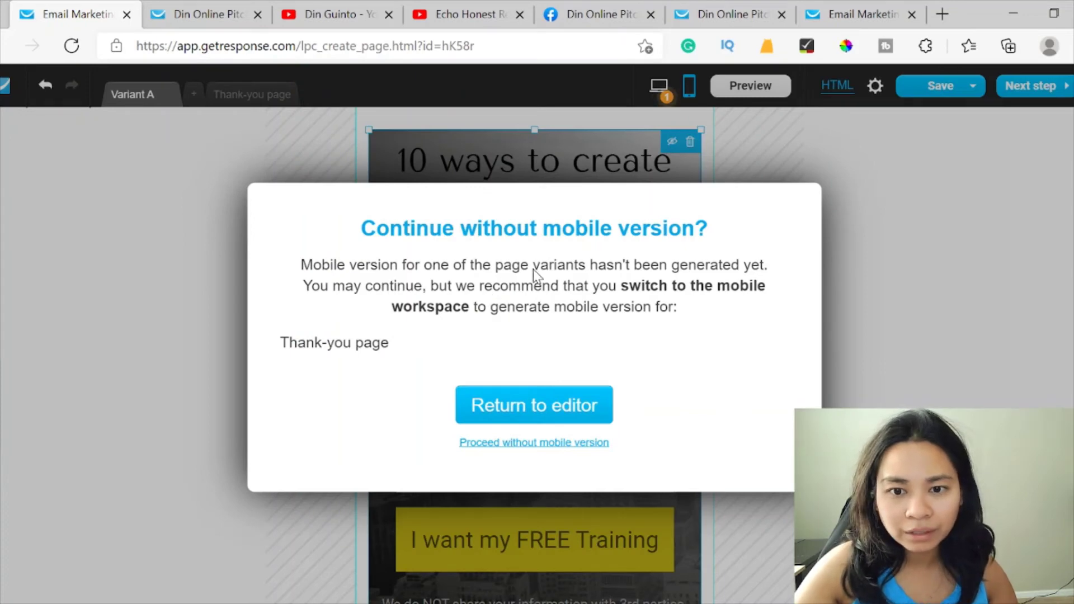
{"action": "left_click", "coordinate": [555, 416]}
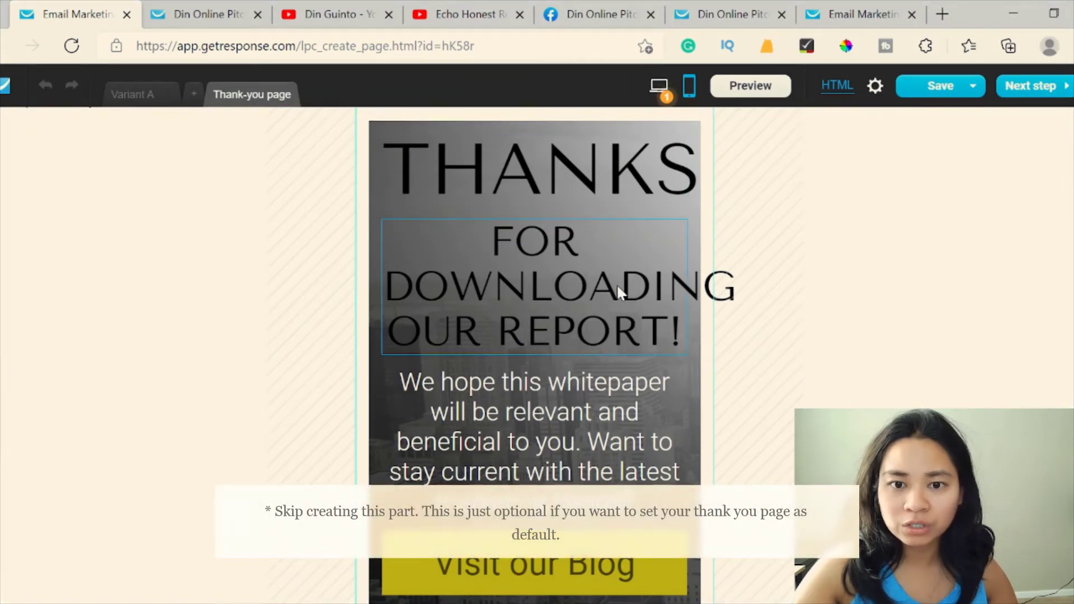
Narrow the "FOR DOWNLOADING OUR REPORT!" heading on the Thank-you page and shift it slightly right and down within the dark section.
{"action": "left_click", "coordinate": [599, 288]}
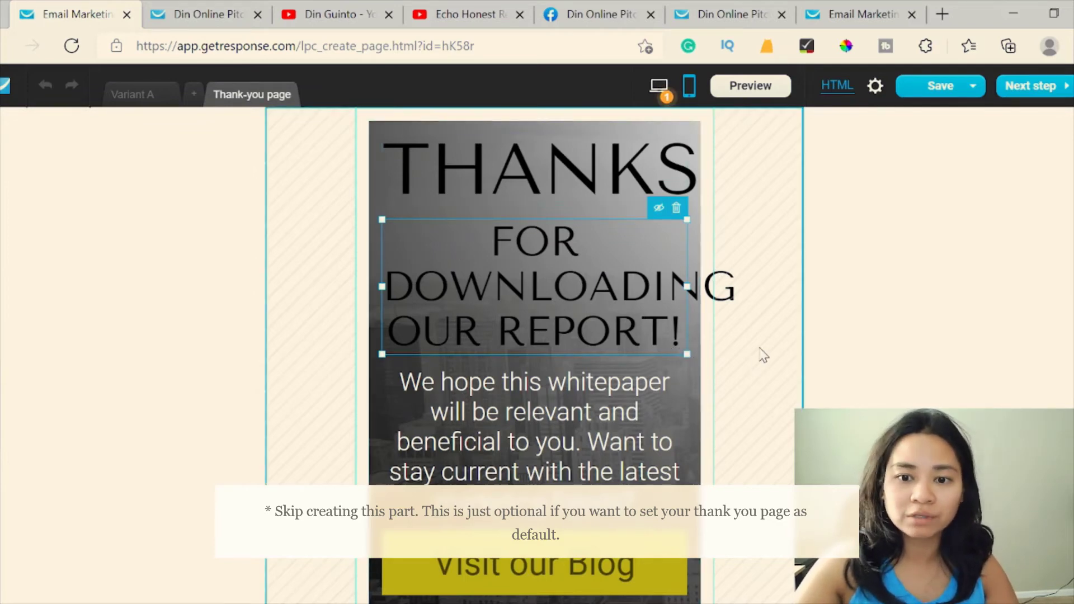
{"action": "left_click_drag", "start_coordinate": [686, 286], "coordinate": [638, 273]}
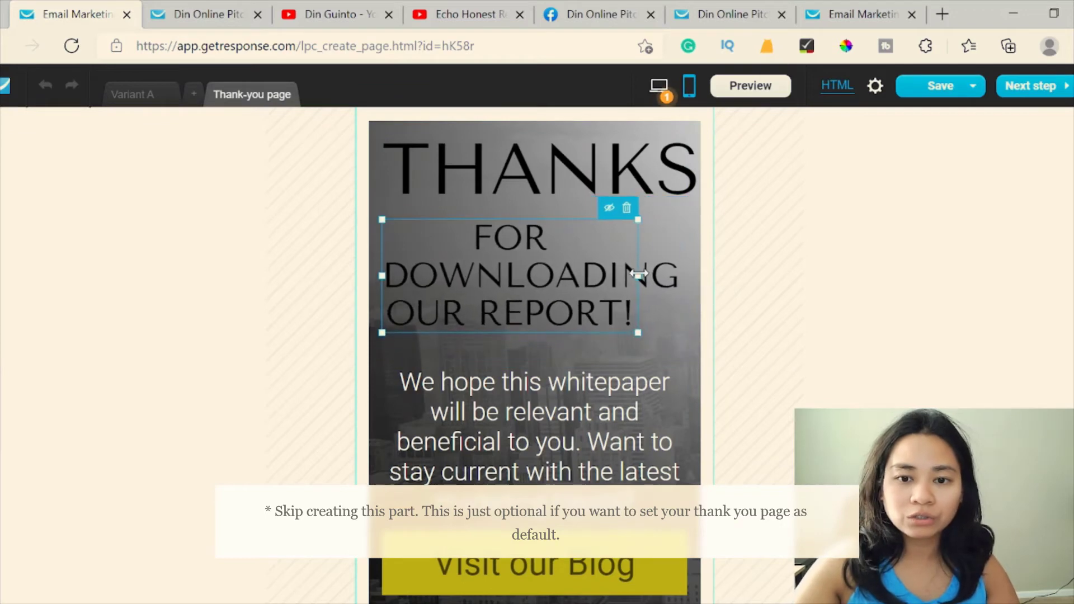
{"action": "left_click_drag", "start_coordinate": [544, 268], "coordinate": [561, 274]}
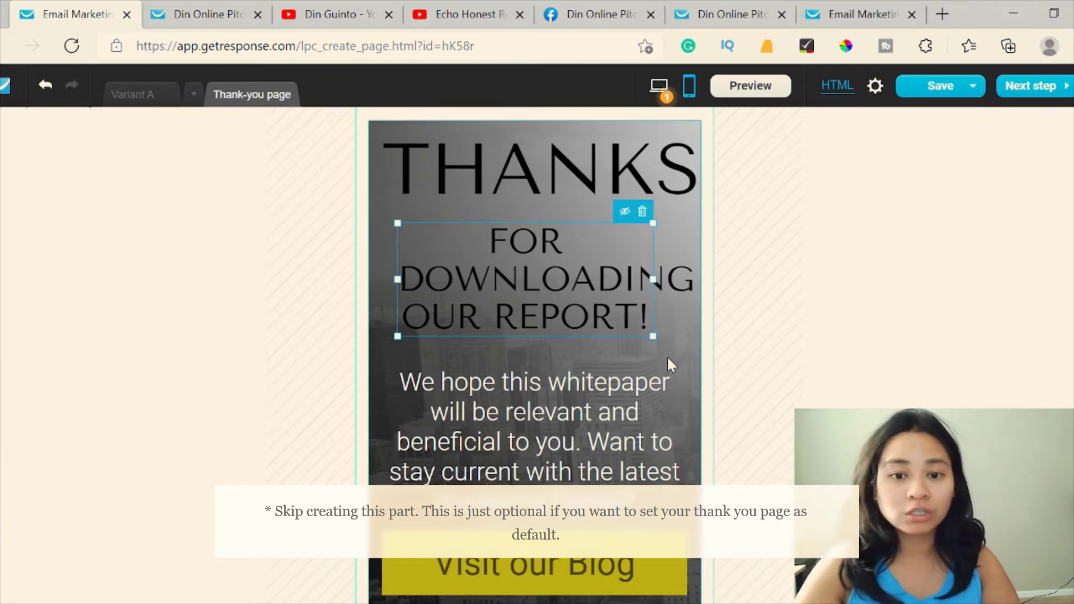
Replace "OUR REPORT" in the Thank-you page's heading with "my free training".
{"action": "scroll", "coordinate": [595, 315], "scroll_direction": "down", "scroll_amount": 2}
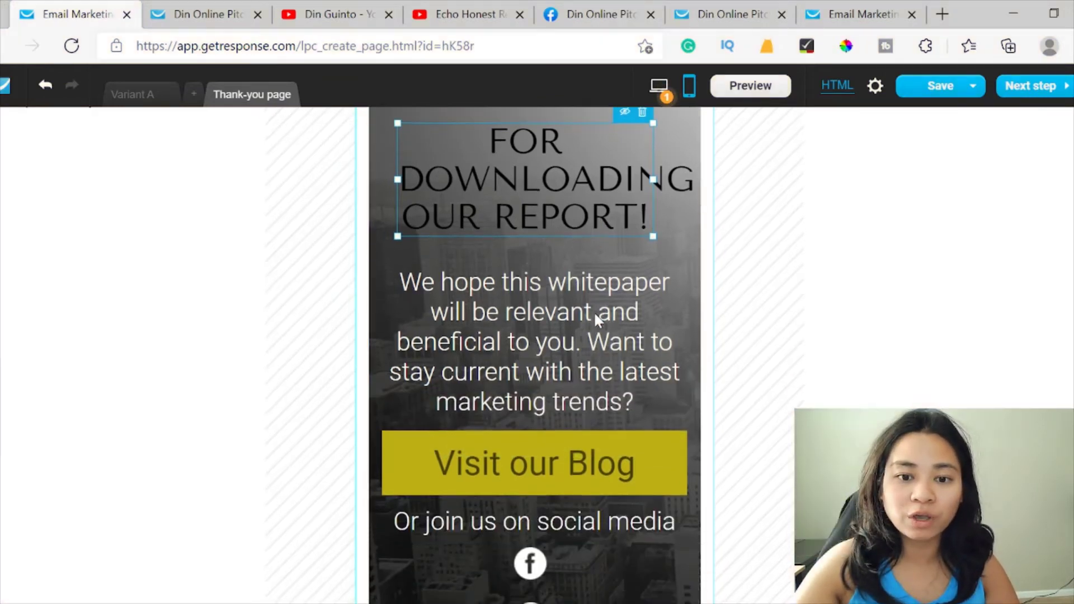
{"action": "scroll", "coordinate": [593, 311], "scroll_direction": "up", "scroll_amount": 2}
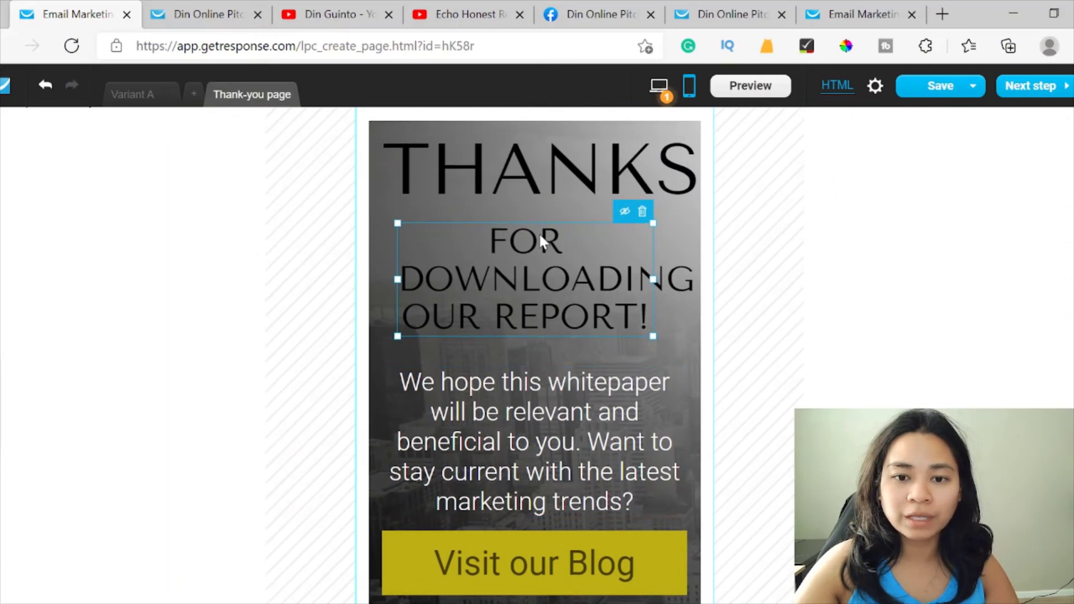
{"action": "double_click", "coordinate": [531, 285]}
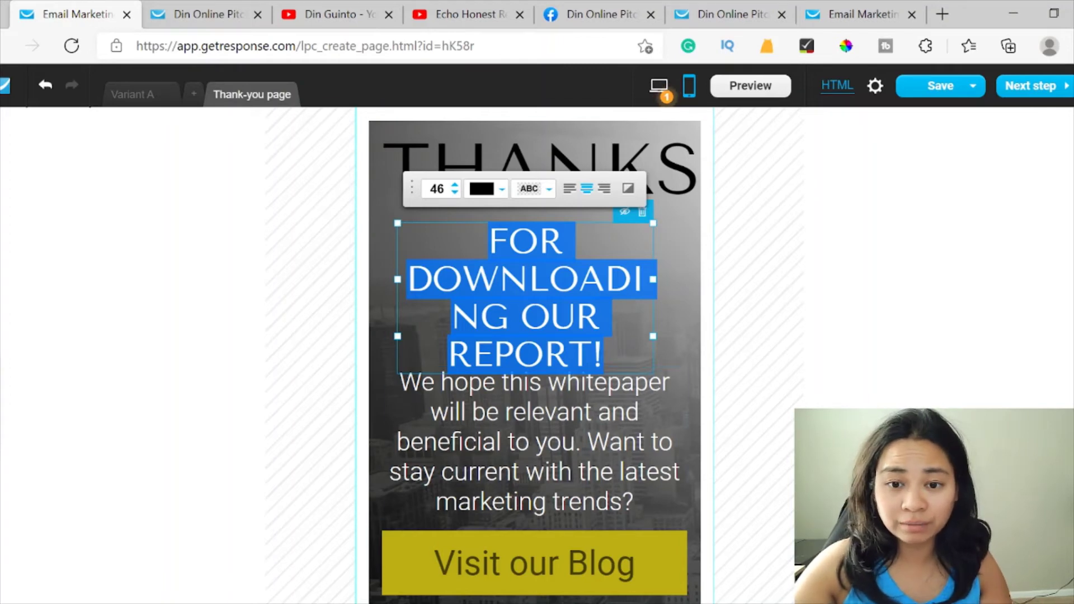
{"action": "left_click", "coordinate": [600, 317]}
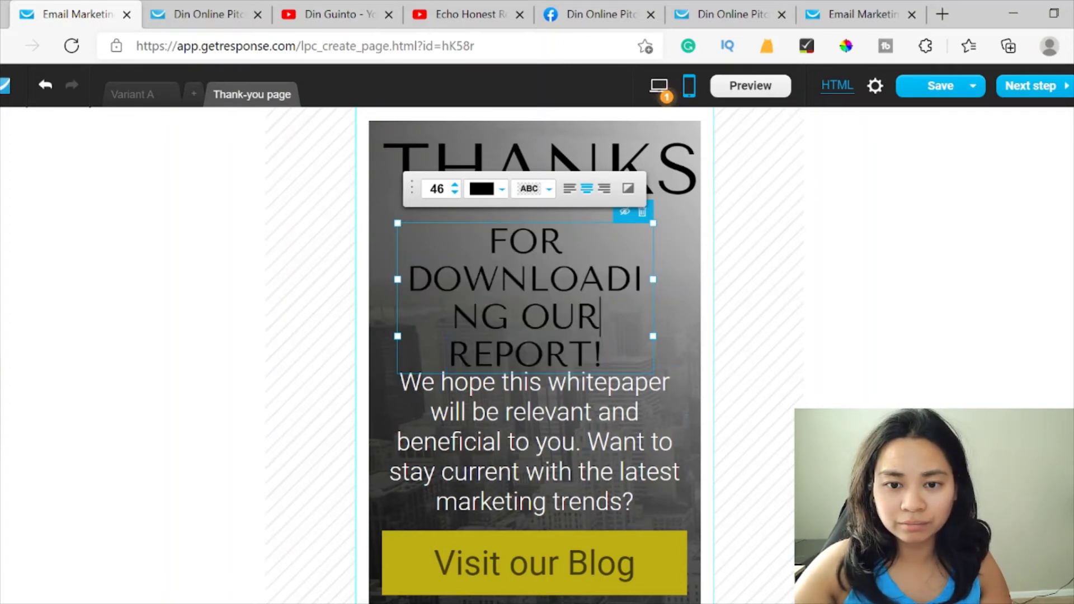
{"action": "left_click_drag", "start_coordinate": [593, 355], "coordinate": [522, 316]}
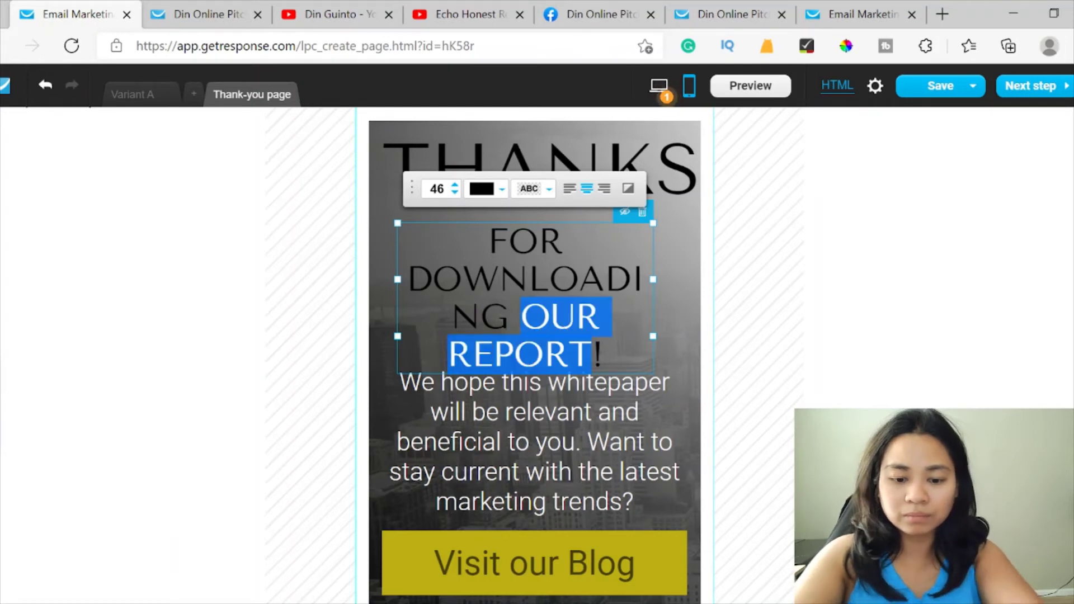
{"action": "type", "text": "my free training"}
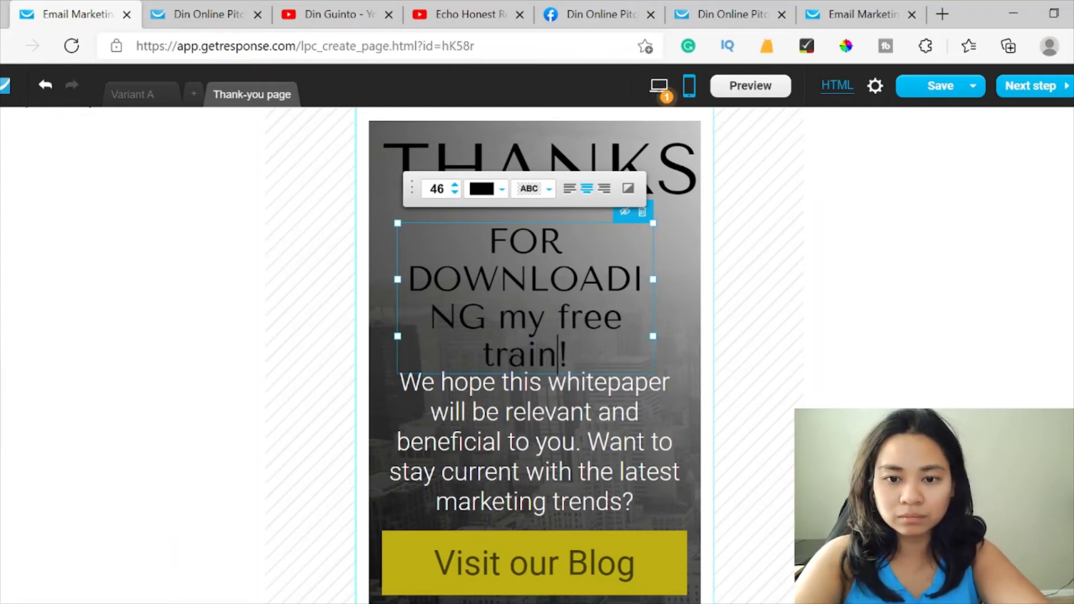
Replace the word "whitepaper" with "training" in the paragraph below the Thank-you page's heading.
{"action": "left_click", "coordinate": [582, 391]}
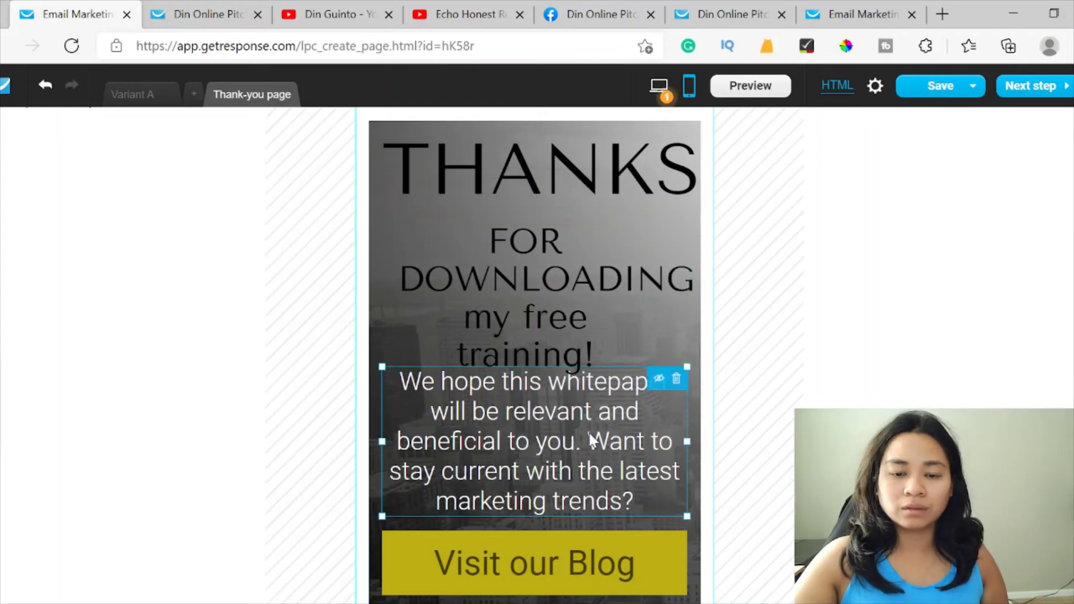
{"action": "double_click", "coordinate": [575, 416]}
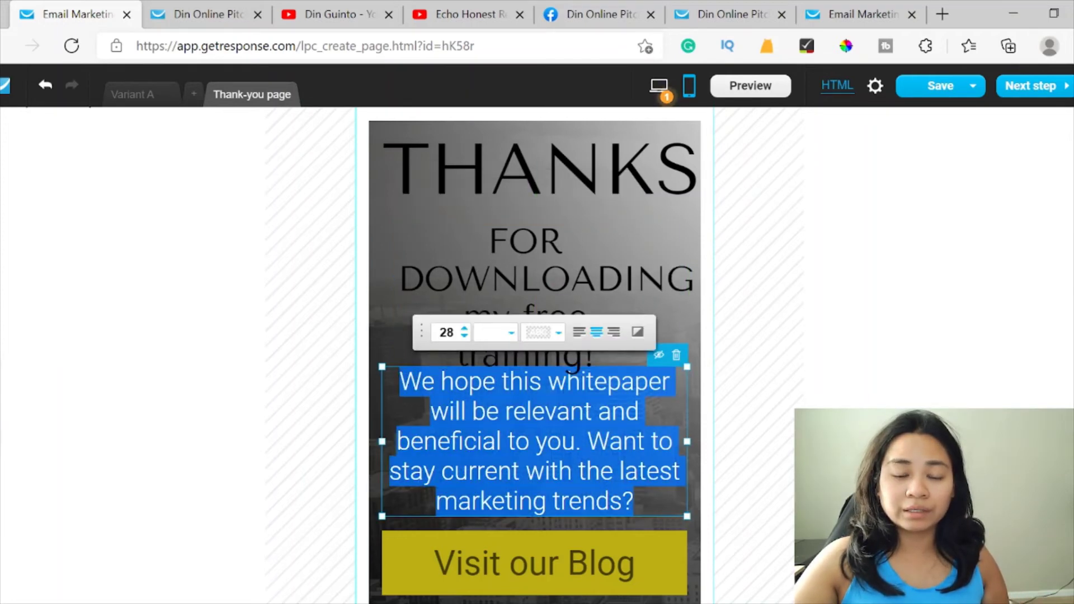
{"action": "left_click", "coordinate": [545, 411]}
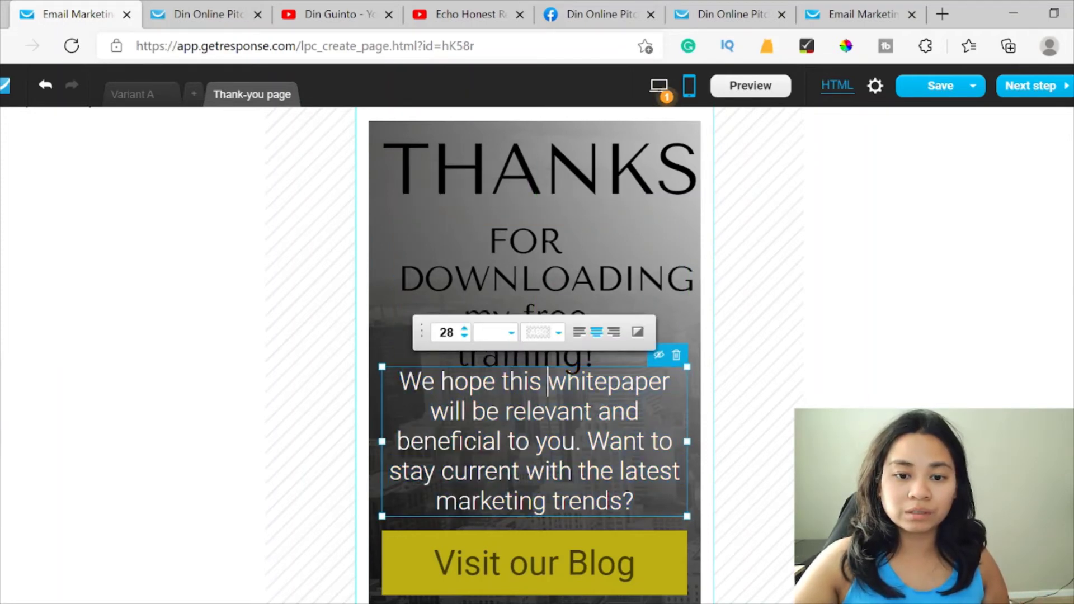
{"action": "key", "text": "shift+Right"}
{"action": "key", "text": "shift+Right"}
{"action": "key", "text": "shift+Right"}
{"action": "key", "text": "shift+Right"}
{"action": "key", "text": "shift+Right"}
{"action": "type", "text": "training"}
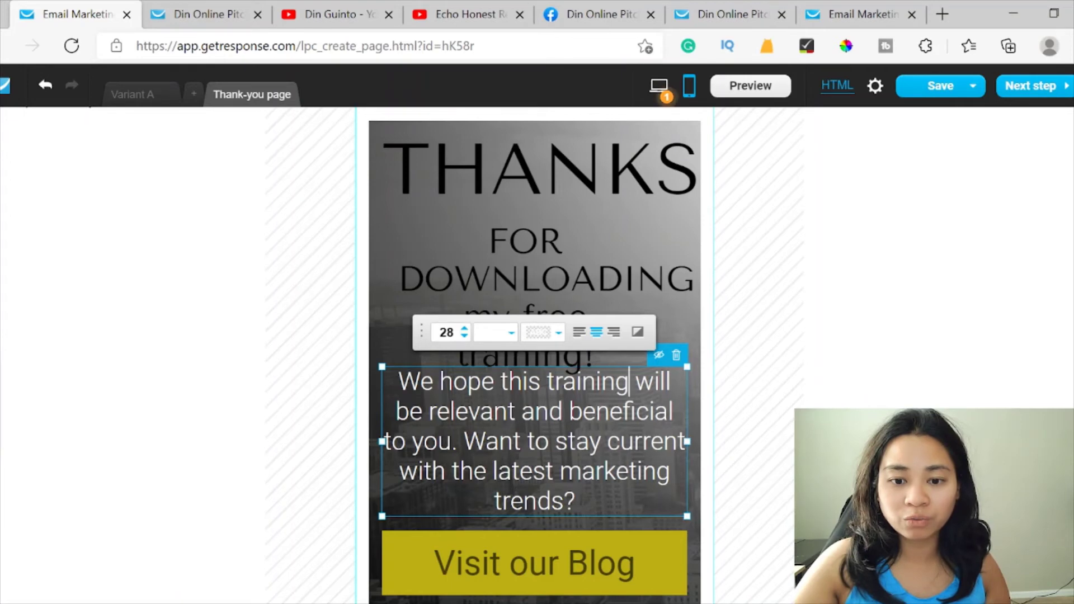
Review the Thank-you page's mobile layout from the THANKS heading through the "Visit our Blog" button to the social media icons.
{"action": "scroll", "coordinate": [534, 355], "scroll_direction": "down", "scroll_amount": 1}
{"action": "scroll", "coordinate": [610, 447], "scroll_direction": "down", "scroll_amount": 1}
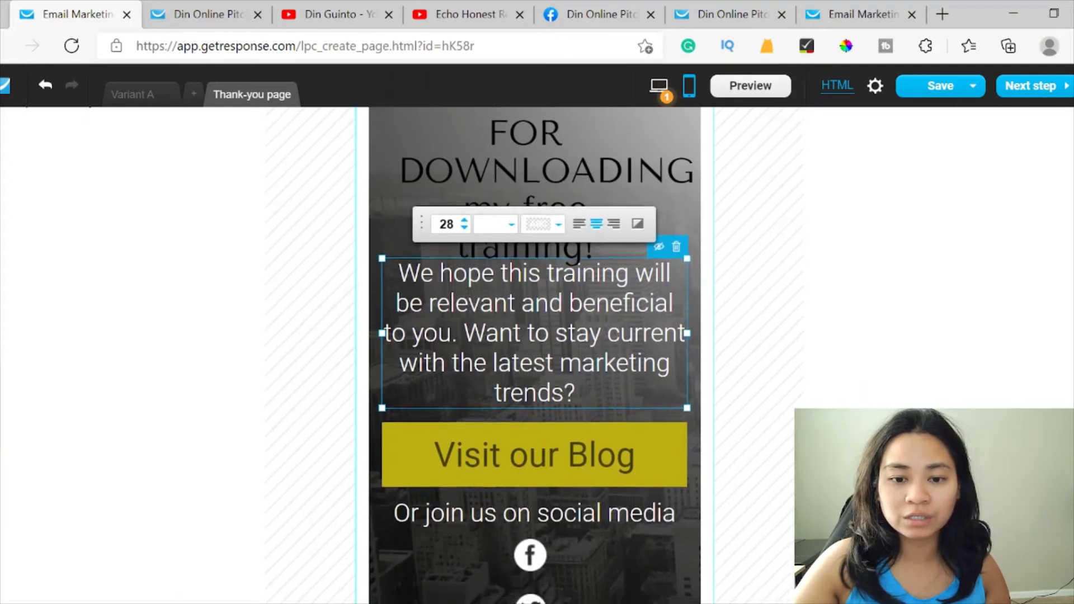
{"action": "left_click", "coordinate": [643, 432]}
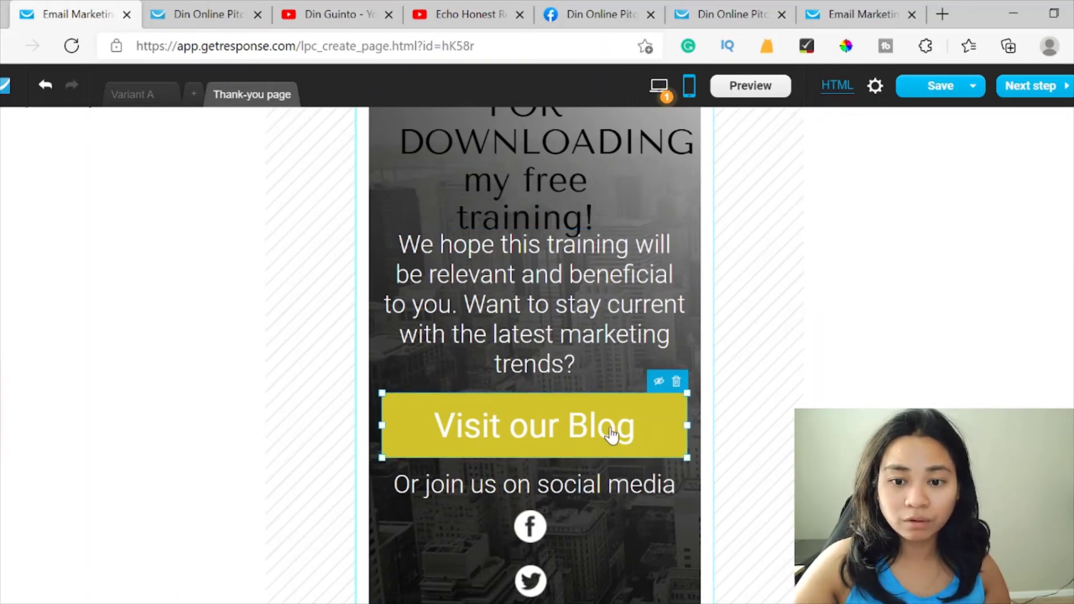
{"action": "double_click", "coordinate": [619, 434]}
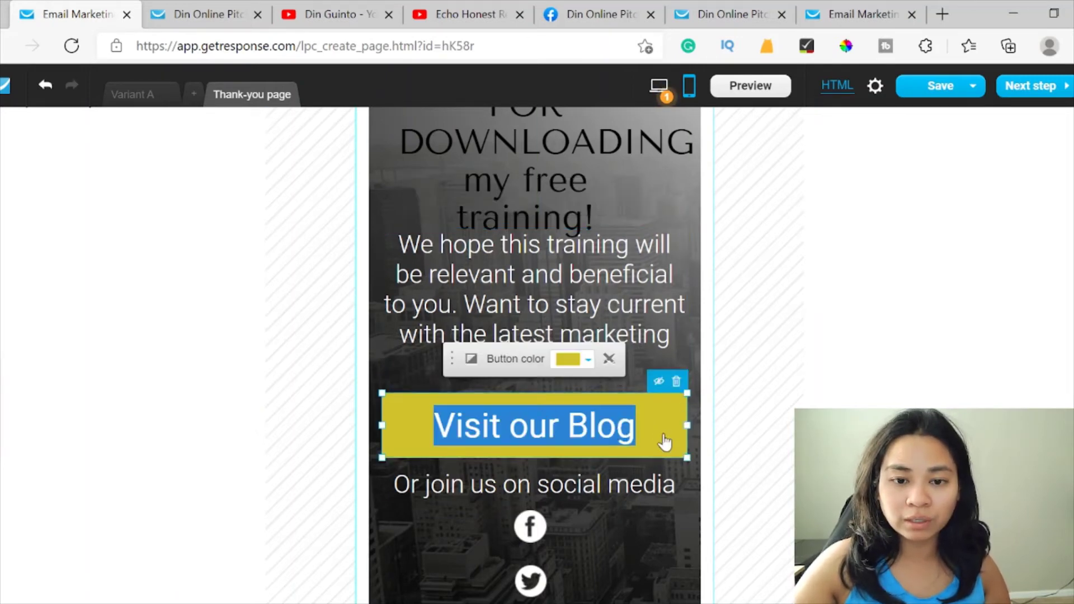
{"action": "scroll", "coordinate": [659, 417], "scroll_direction": "down", "scroll_amount": 2}
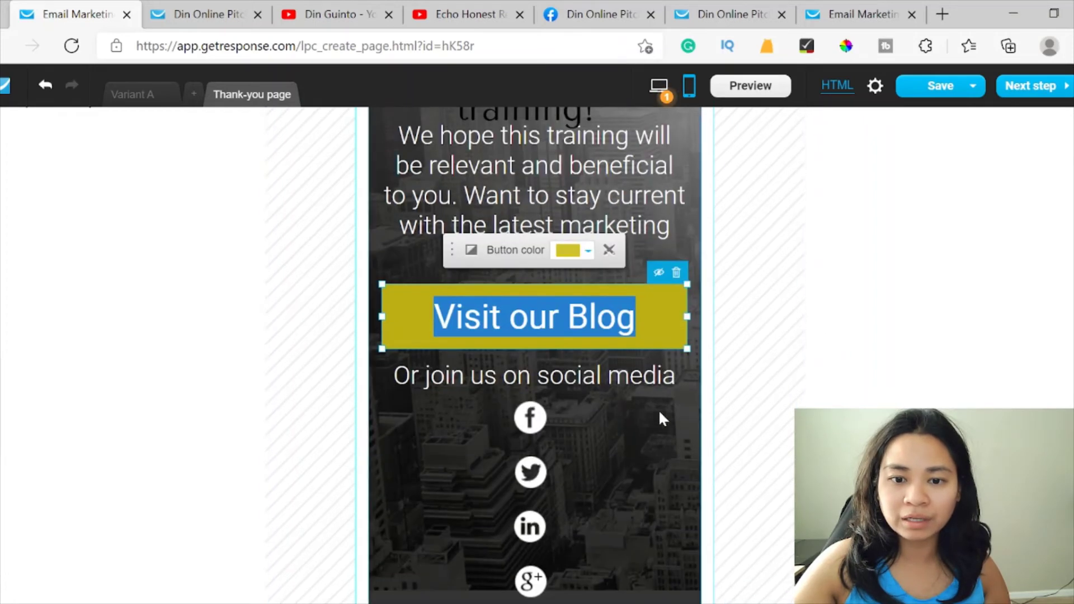
{"action": "scroll", "coordinate": [646, 420], "scroll_direction": "up", "scroll_amount": 3}
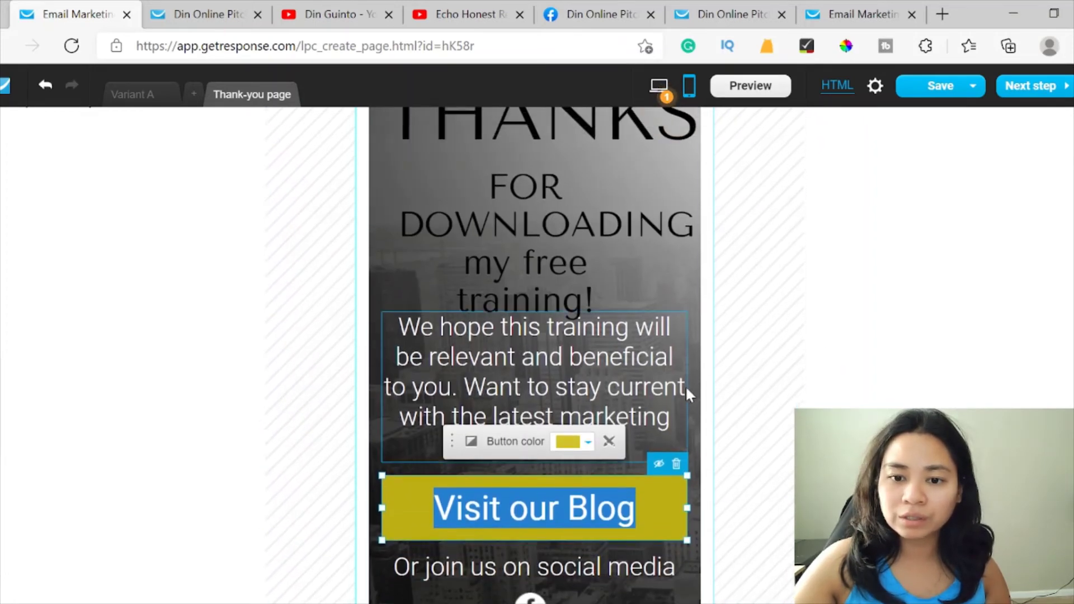
{"action": "scroll", "coordinate": [654, 525], "scroll_direction": "down", "scroll_amount": 1}
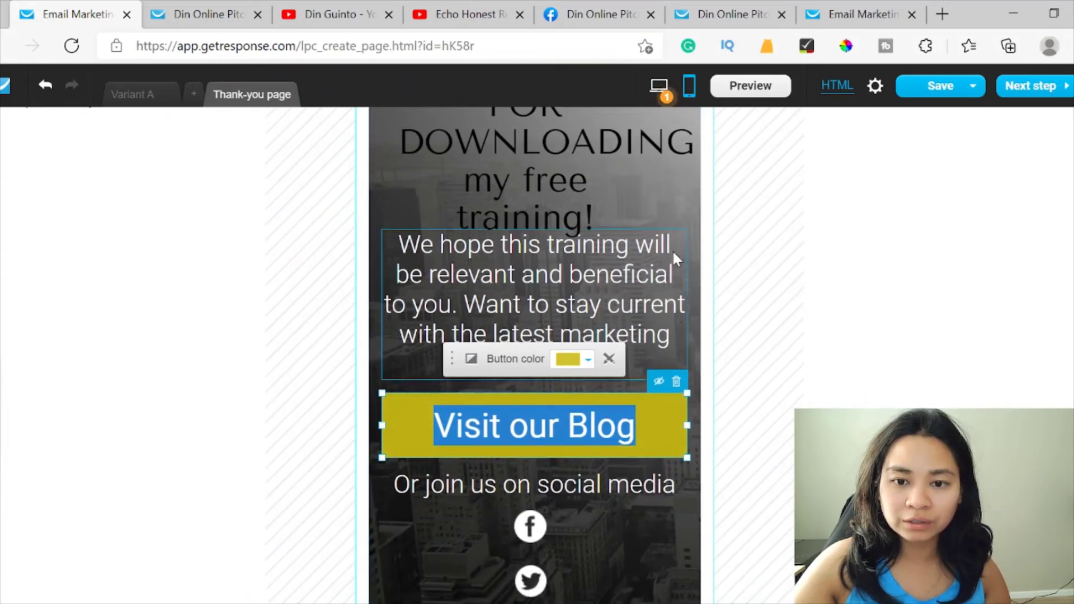
{"action": "scroll", "coordinate": [783, 457], "scroll_direction": "down", "scroll_amount": 1}
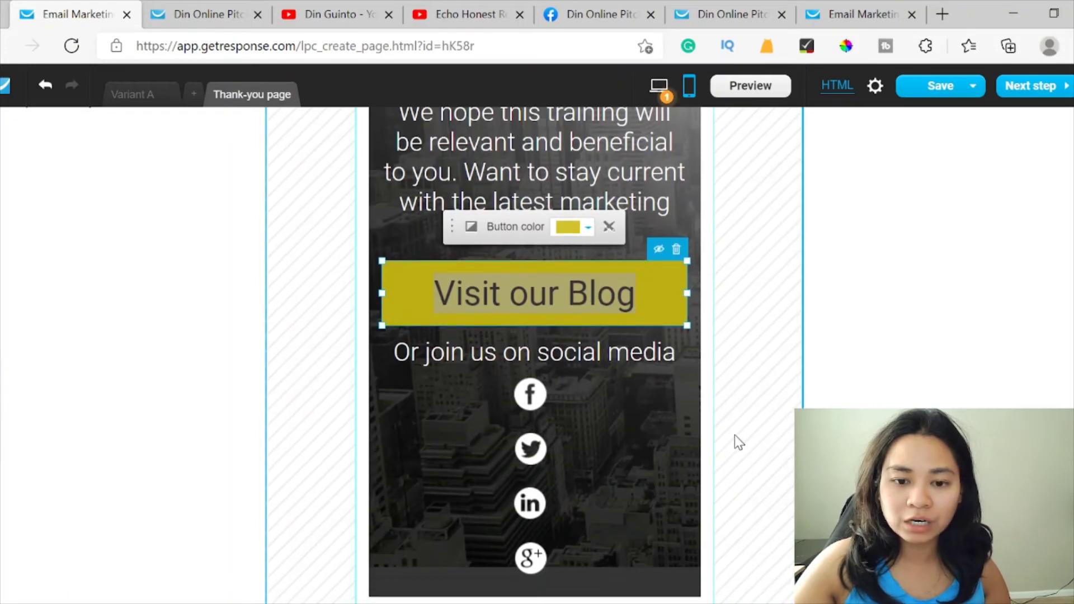
{"action": "scroll", "coordinate": [514, 375], "scroll_direction": "up", "scroll_amount": 1}
{"action": "scroll", "coordinate": [514, 376], "scroll_direction": "up", "scroll_amount": 3}
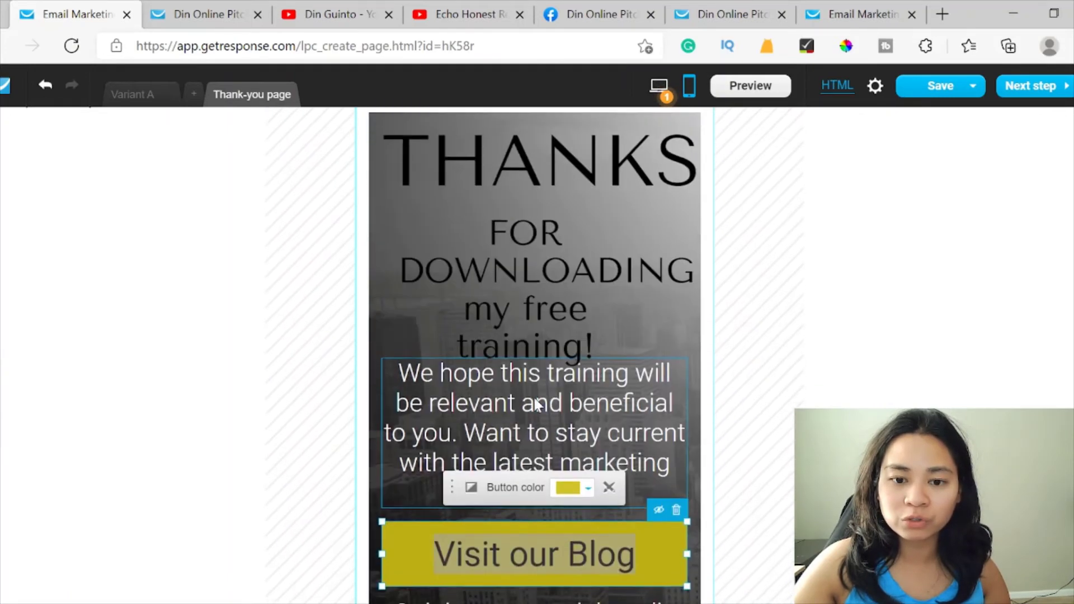
{"action": "scroll", "coordinate": [618, 553], "scroll_direction": "down", "scroll_amount": 1}
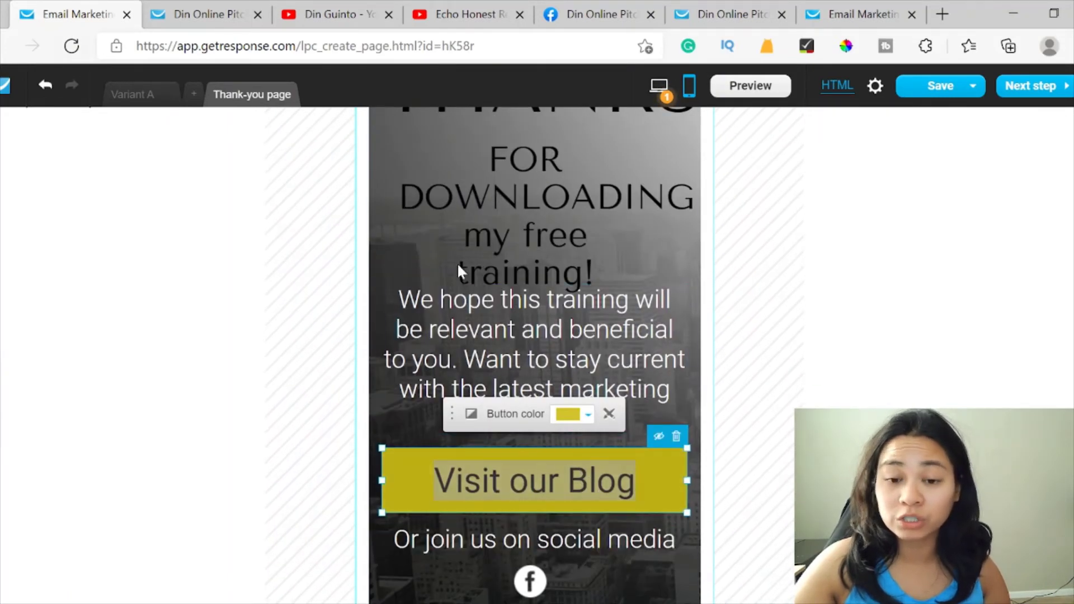
{"action": "scroll", "coordinate": [593, 484], "scroll_direction": "down", "scroll_amount": 2}
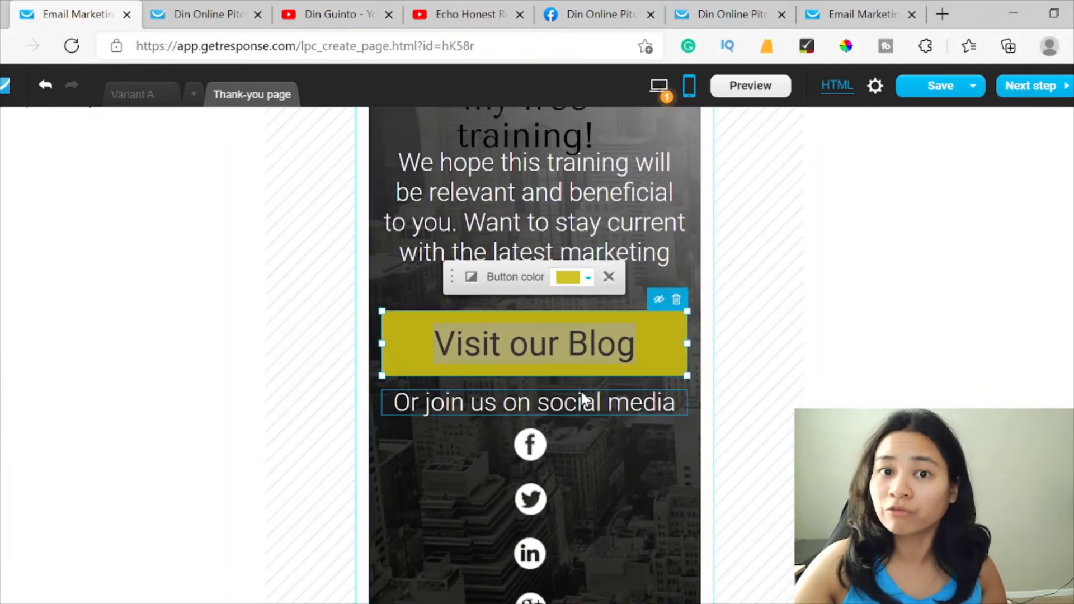
{"action": "scroll", "coordinate": [590, 414], "scroll_direction": "down", "scroll_amount": 1}
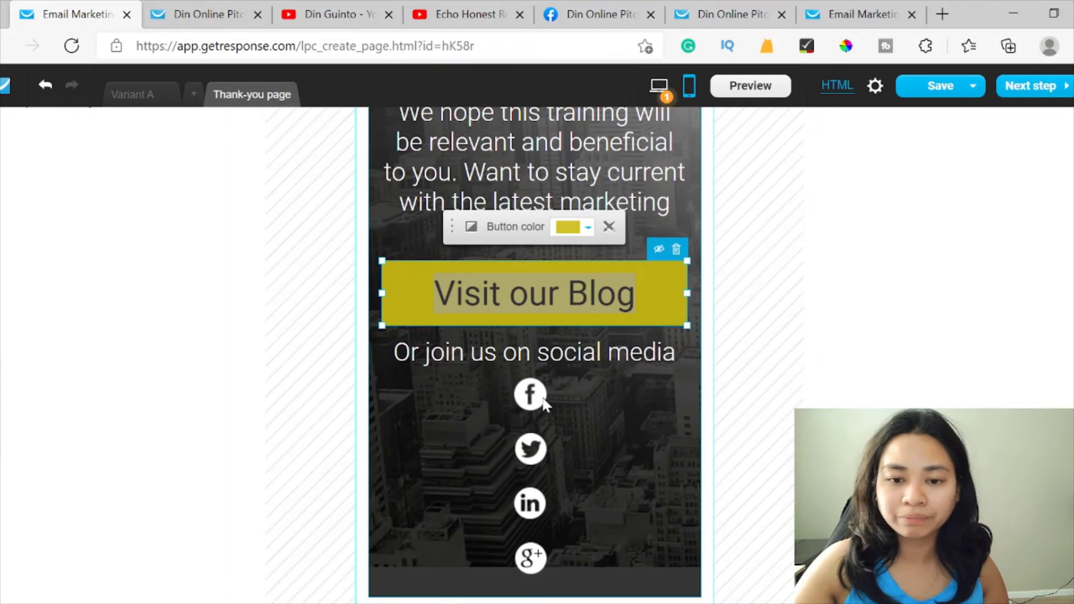
{"action": "scroll", "coordinate": [632, 414], "scroll_direction": "up", "scroll_amount": 3}
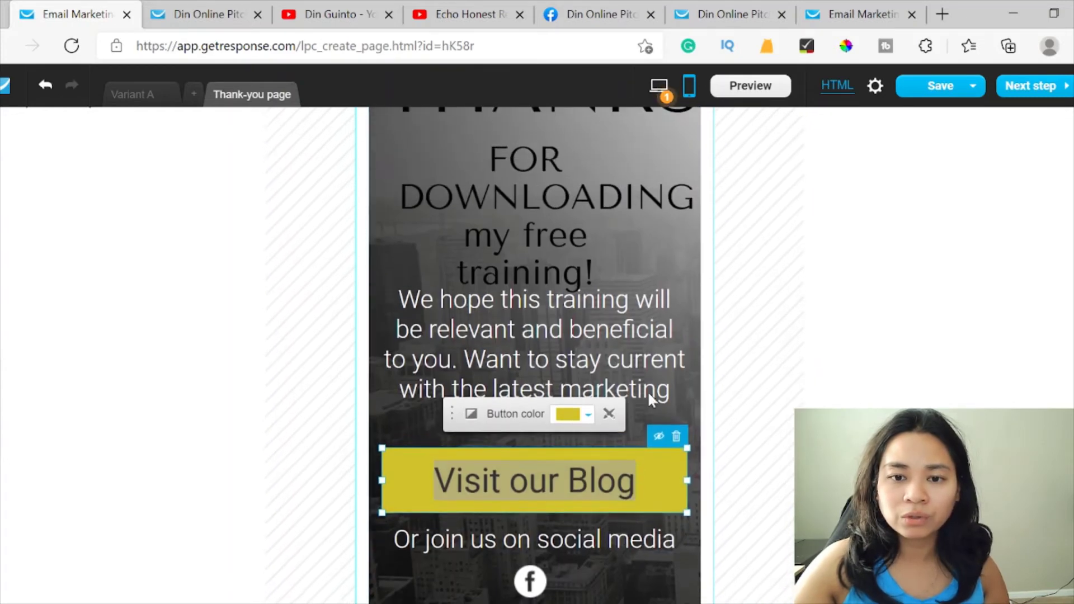
{"action": "left_click", "coordinate": [653, 257]}
{"action": "scroll", "coordinate": [671, 268], "scroll_direction": "up", "scroll_amount": 2}
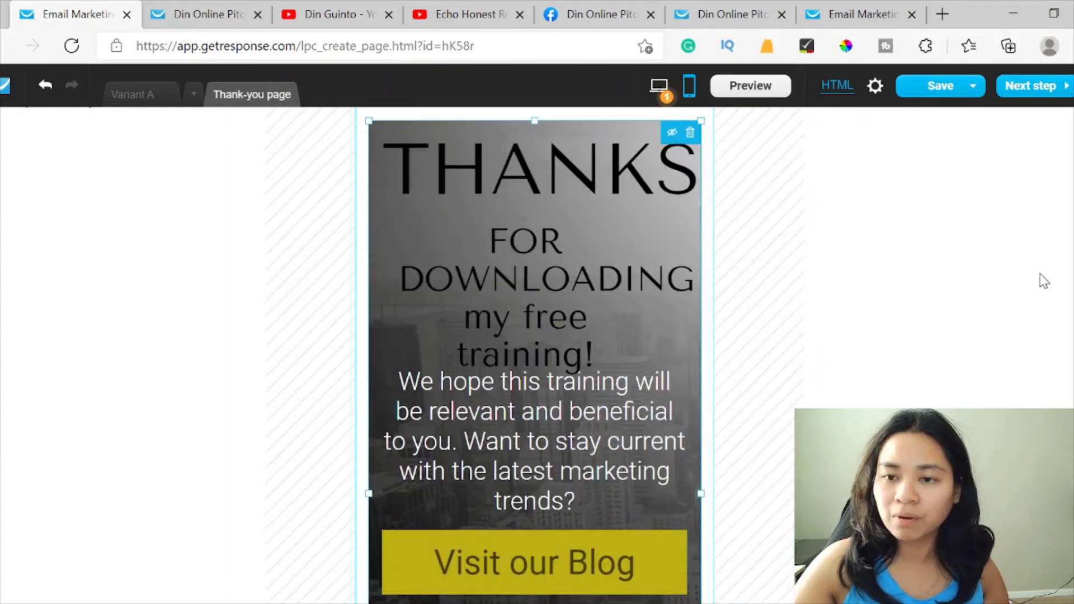
Check the Thank-you page's SEO, cookies notification, favicon and Facebook image settings, then close them.
{"action": "left_click", "coordinate": [875, 87]}
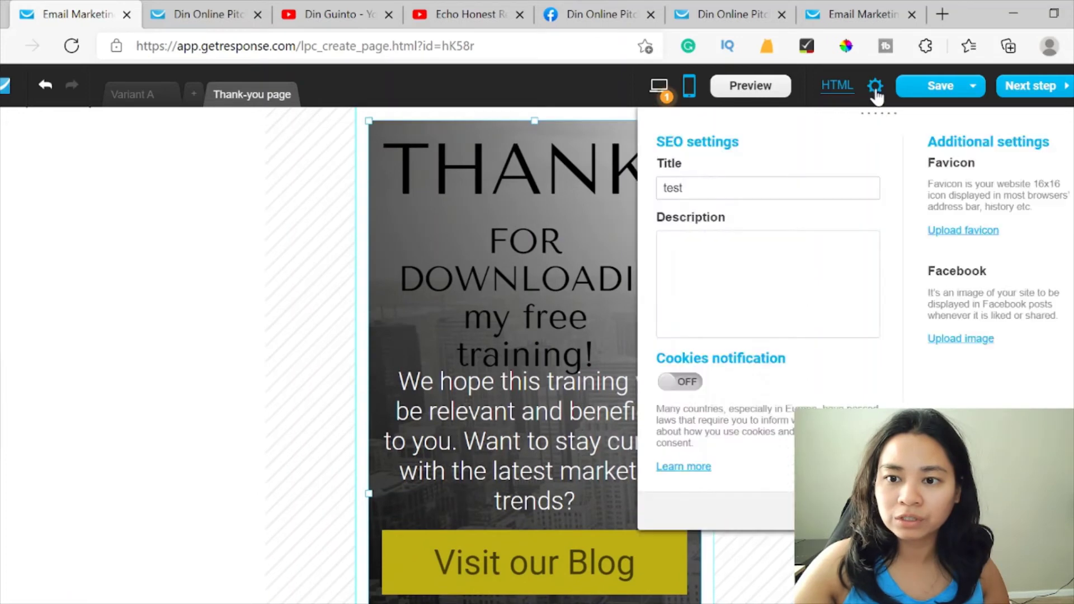
{"action": "scroll", "coordinate": [784, 210], "scroll_direction": "down", "scroll_amount": 1}
{"action": "scroll", "coordinate": [800, 202], "scroll_direction": "up", "scroll_amount": 1}
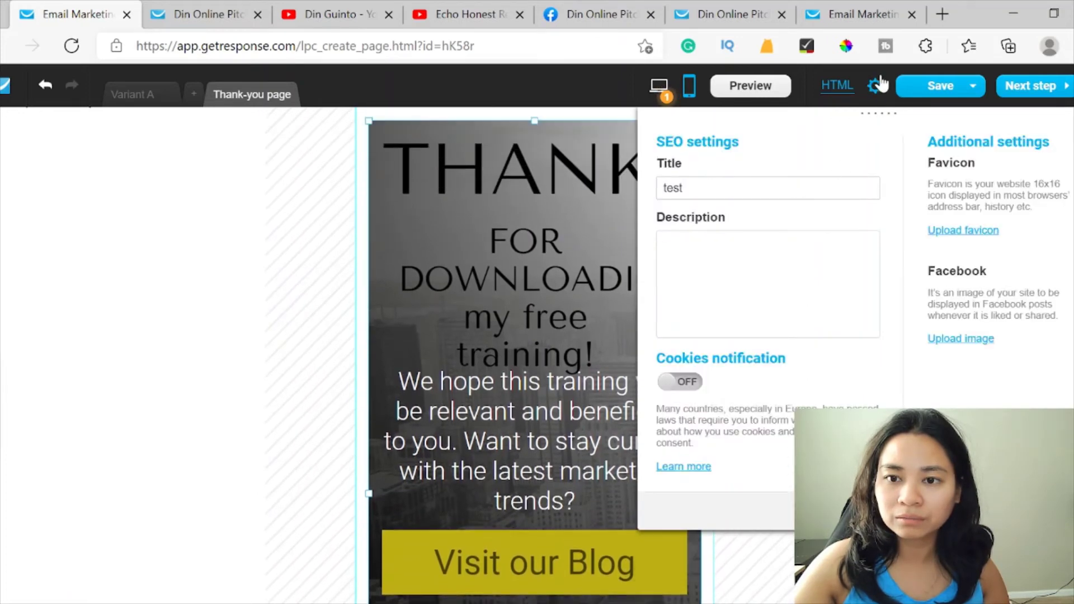
{"action": "left_click", "coordinate": [875, 86]}
Finish editing the Thank-you page and proceed to the landing page settings.
{"action": "scroll", "coordinate": [582, 422], "scroll_direction": "down", "scroll_amount": 3}
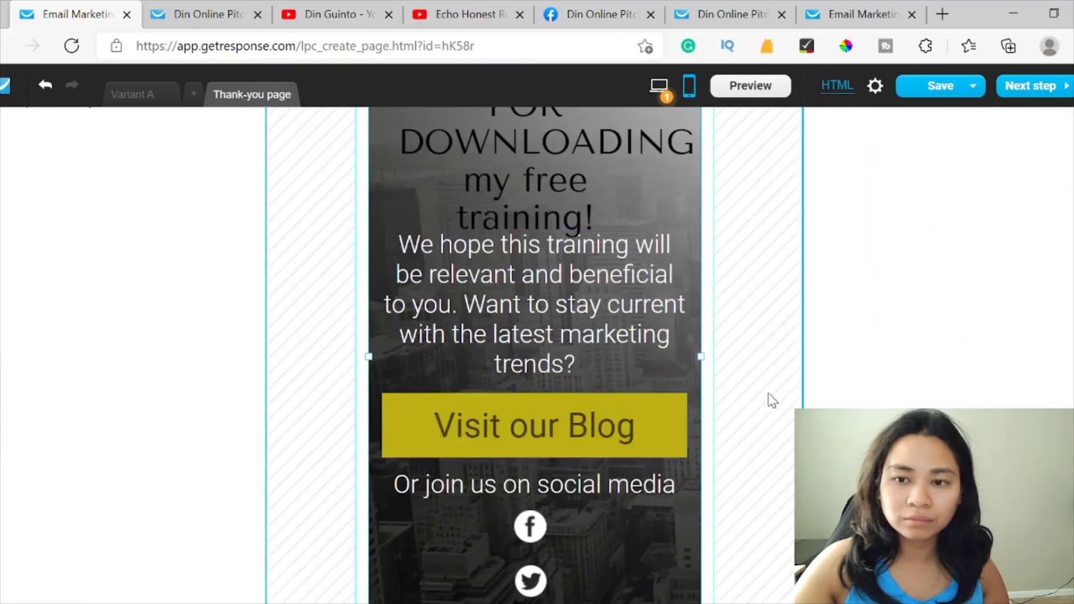
{"action": "scroll", "coordinate": [772, 401], "scroll_direction": "up", "scroll_amount": 3}
{"action": "left_click", "coordinate": [1044, 89]}
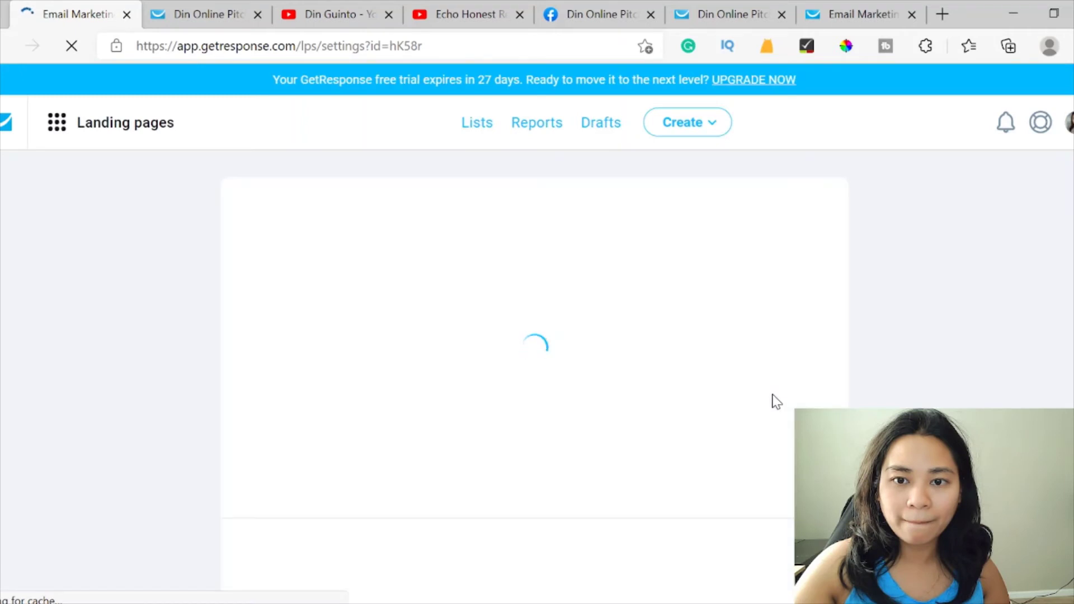
Review the landing page's SEO settings, including the page title, description and search engine indexing option.
{"action": "scroll", "coordinate": [616, 335], "scroll_direction": "down", "scroll_amount": 2}
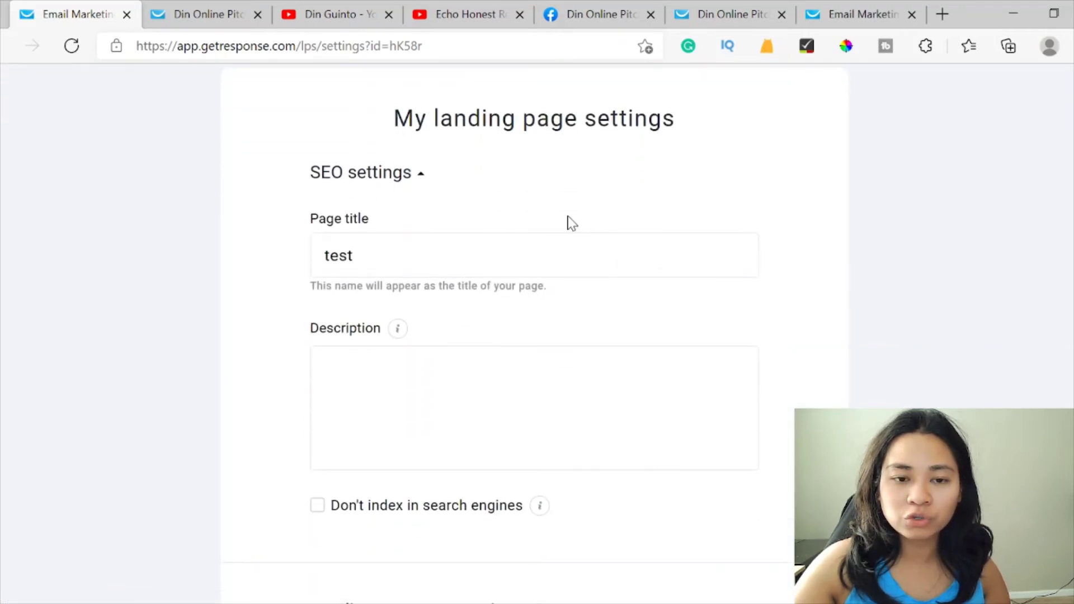
{"action": "scroll", "coordinate": [571, 223], "scroll_direction": "up", "scroll_amount": 2}
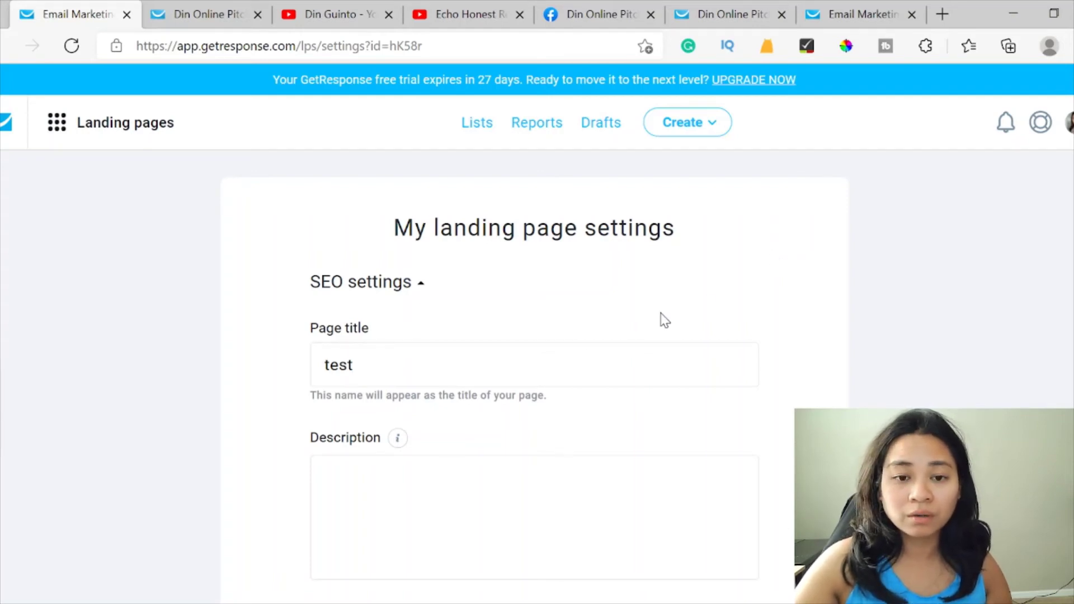
{"action": "scroll", "coordinate": [468, 331], "scroll_direction": "down", "scroll_amount": 2}
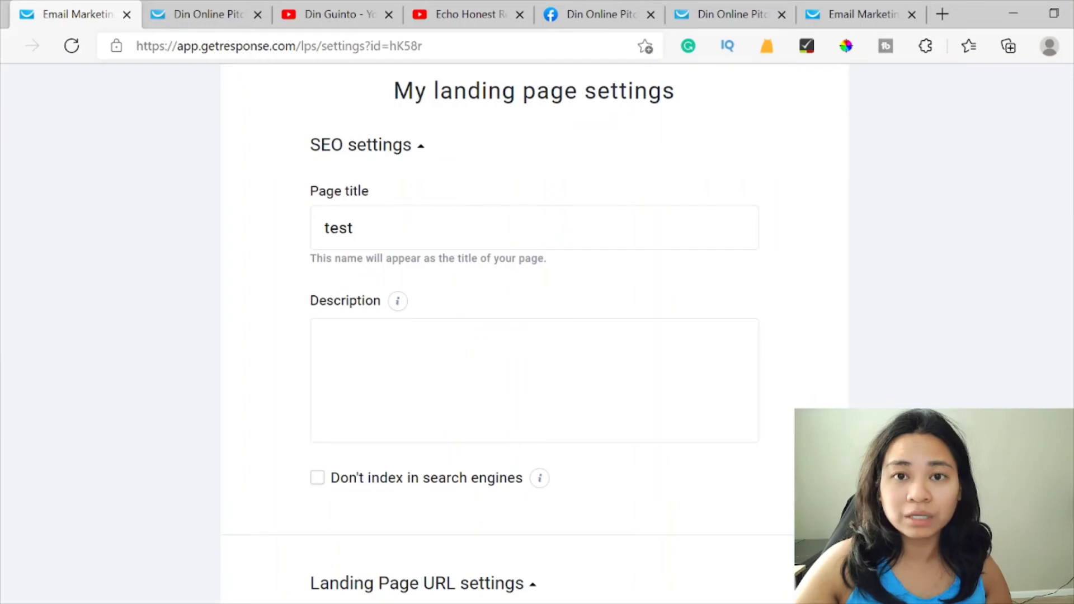
{"action": "scroll", "coordinate": [534, 335], "scroll_direction": "down", "scroll_amount": 1}
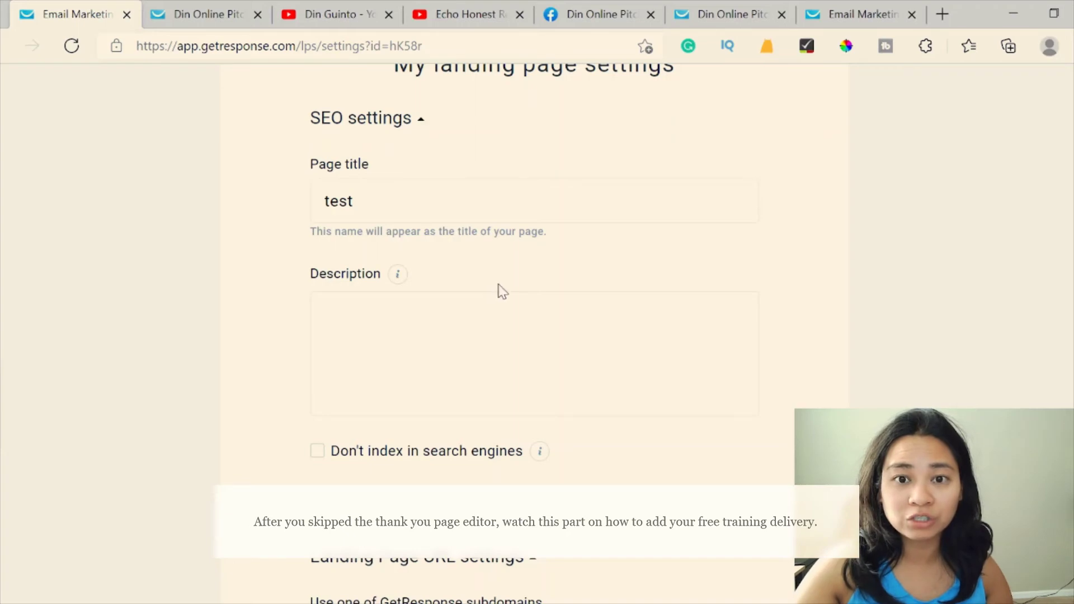
{"action": "scroll", "coordinate": [502, 291], "scroll_direction": "down", "scroll_amount": 1}
{"action": "scroll", "coordinate": [501, 291], "scroll_direction": "up", "scroll_amount": 3}
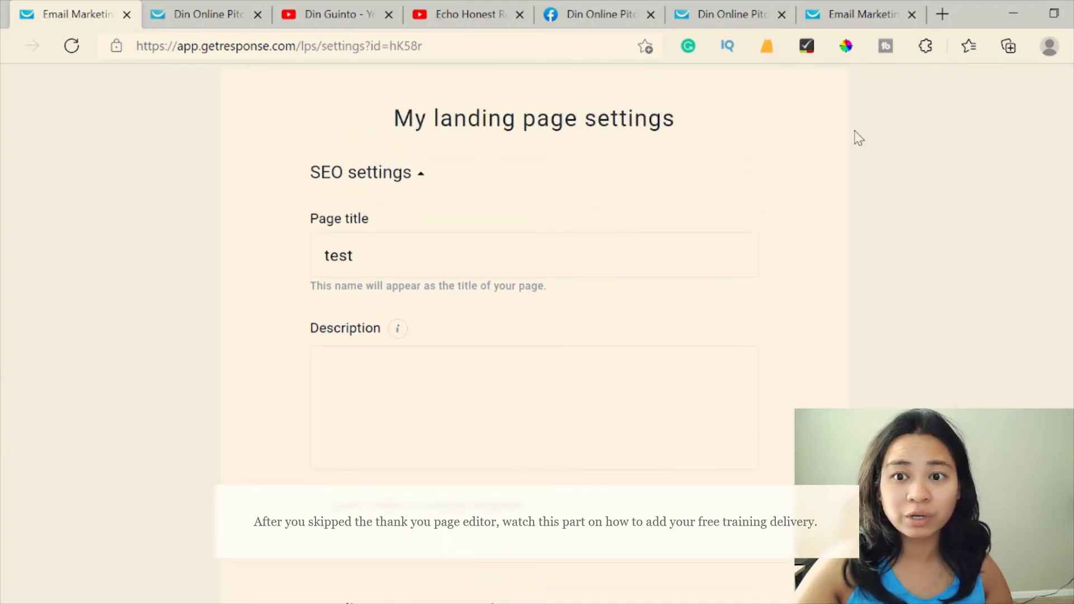
View the published "Get My FREE Exclusive Training" landing page as an example and return to the landing page settings.
{"action": "left_click", "coordinate": [845, 13]}
{"action": "left_click", "coordinate": [741, 14]}
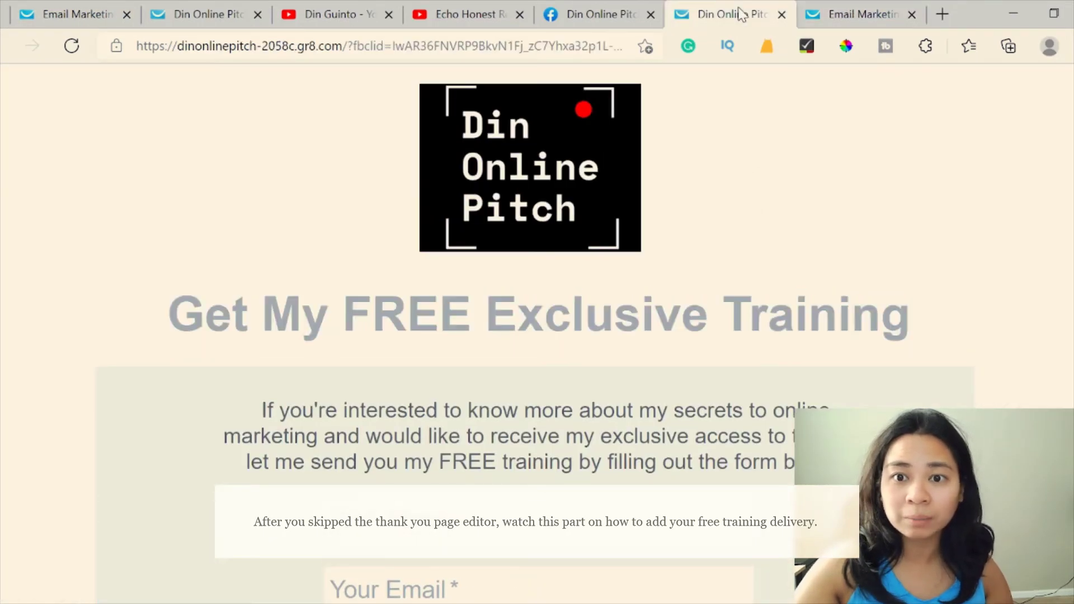
{"action": "left_click", "coordinate": [166, 8]}
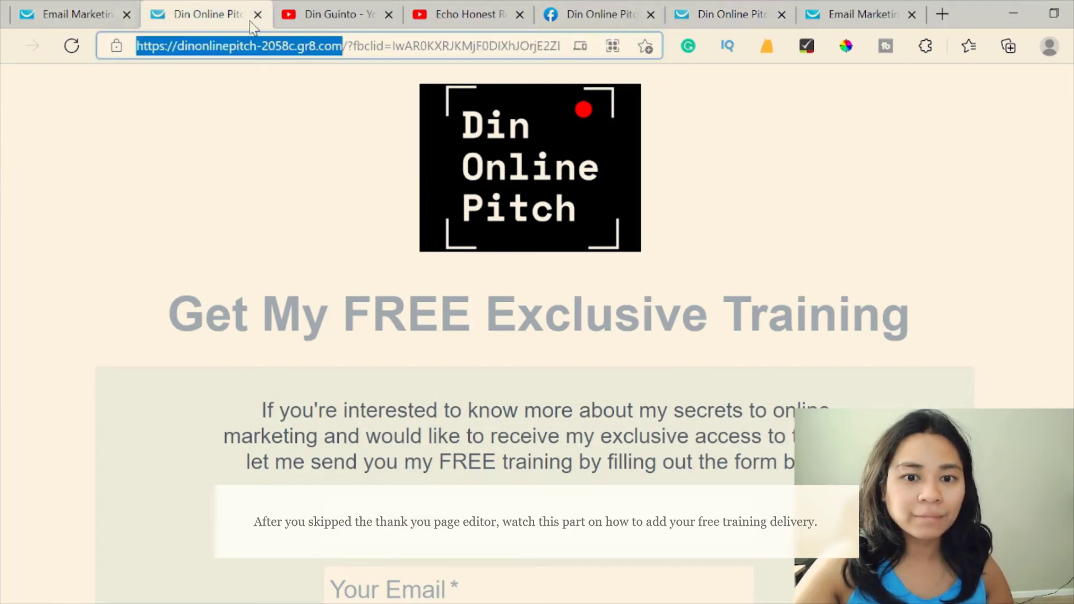
{"action": "left_click", "coordinate": [55, 8]}
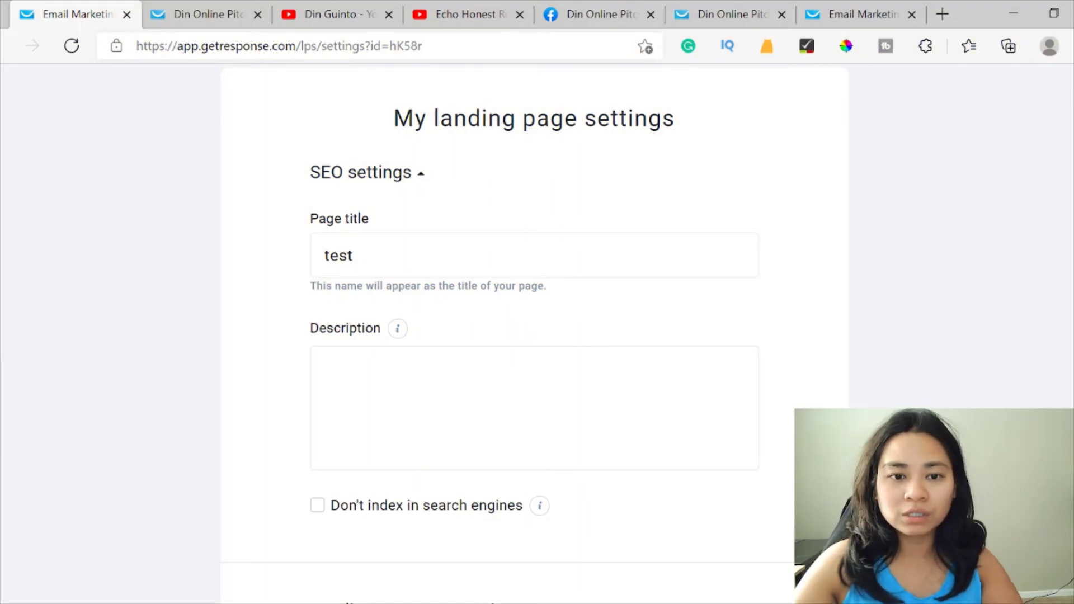
Review the landing page's URL settings and its subscription settings for list, confirmed opt-in, cycle day and Thank-you page.
{"action": "scroll", "coordinate": [535, 330], "scroll_direction": "down", "scroll_amount": 2}
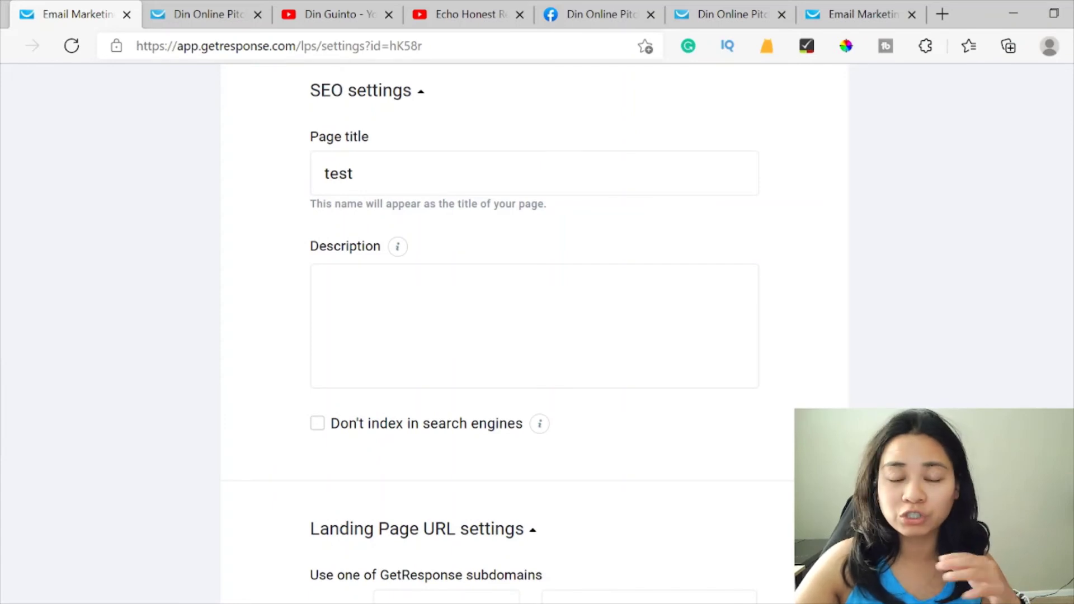
{"action": "scroll", "coordinate": [481, 372], "scroll_direction": "down", "scroll_amount": 7}
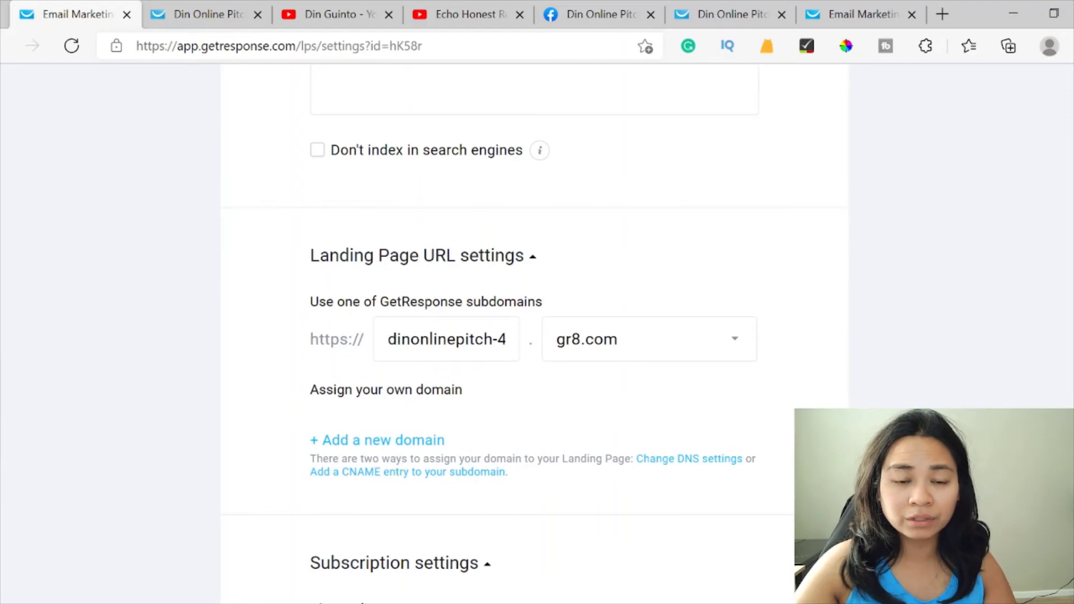
{"action": "scroll", "coordinate": [400, 216], "scroll_direction": "down", "scroll_amount": 1}
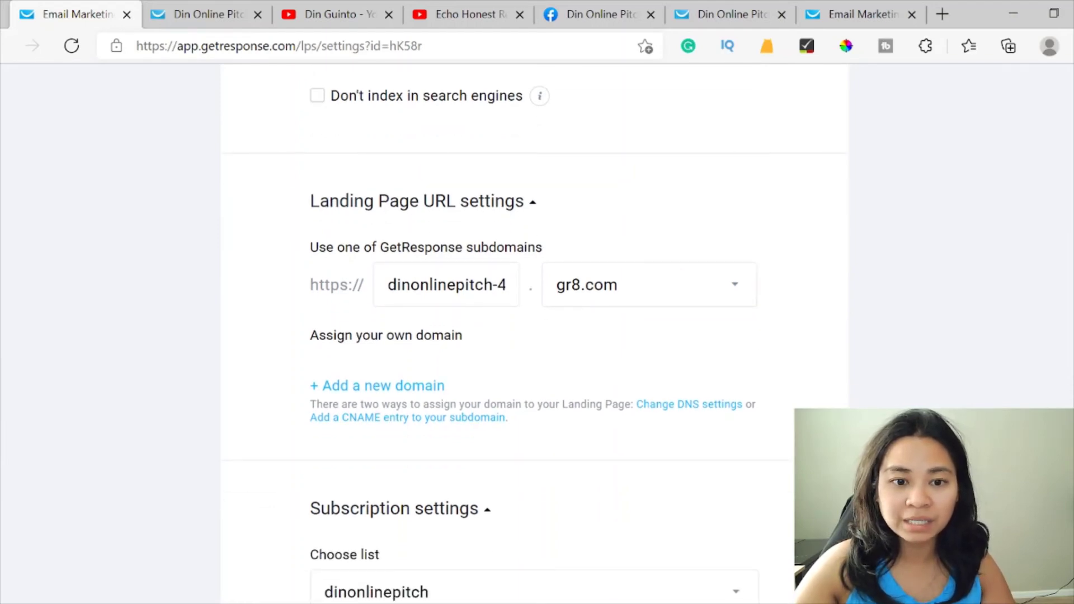
{"action": "scroll", "coordinate": [460, 331], "scroll_direction": "down", "scroll_amount": 5}
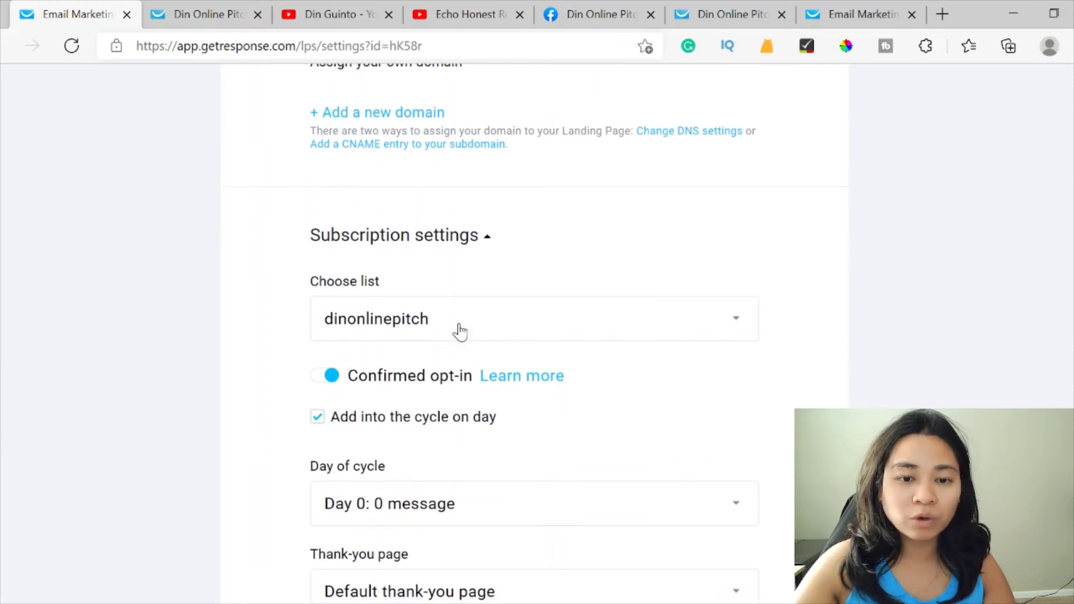
{"action": "scroll", "coordinate": [458, 330], "scroll_direction": "down", "scroll_amount": 2}
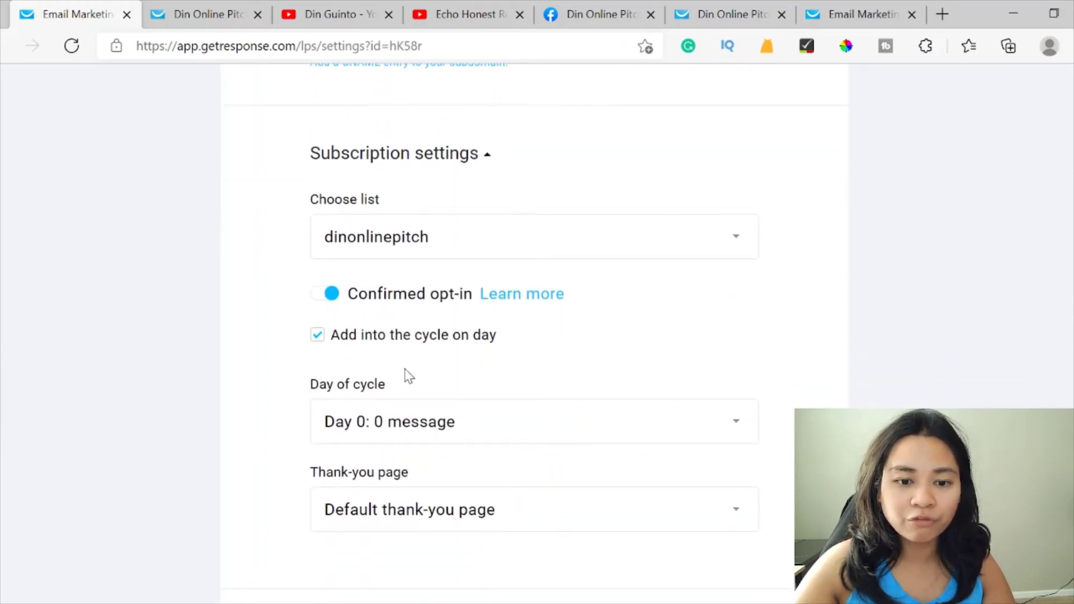
{"action": "scroll", "coordinate": [448, 407], "scroll_direction": "down", "scroll_amount": 2}
{"action": "scroll", "coordinate": [358, 408], "scroll_direction": "down", "scroll_amount": 1}
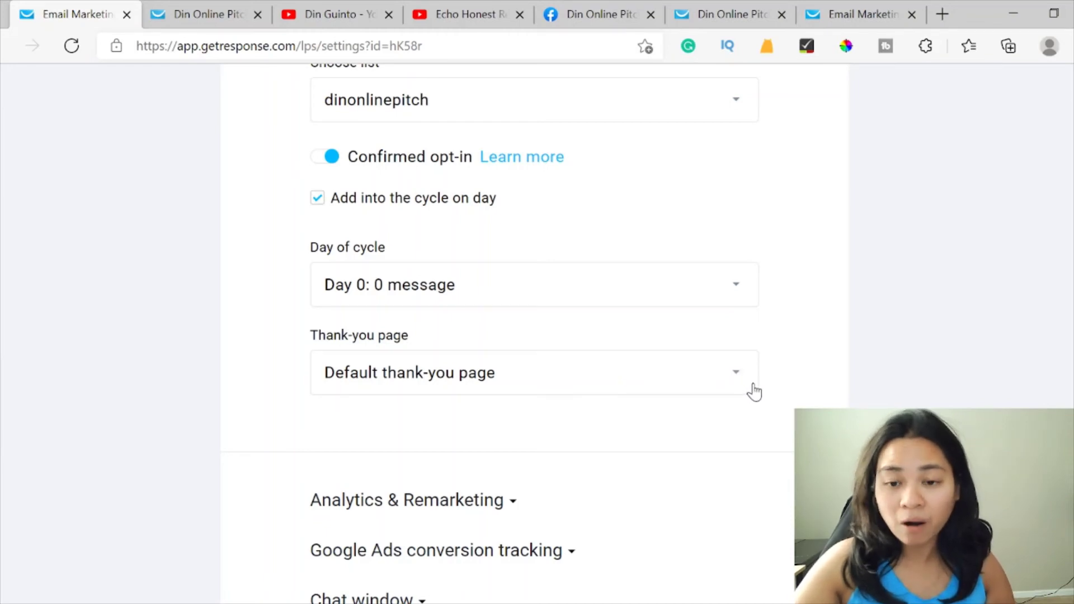
Set the landing page's Thank-you page option to Custom thank-you page, leaving its custom URL empty.
{"action": "left_click", "coordinate": [734, 370]}
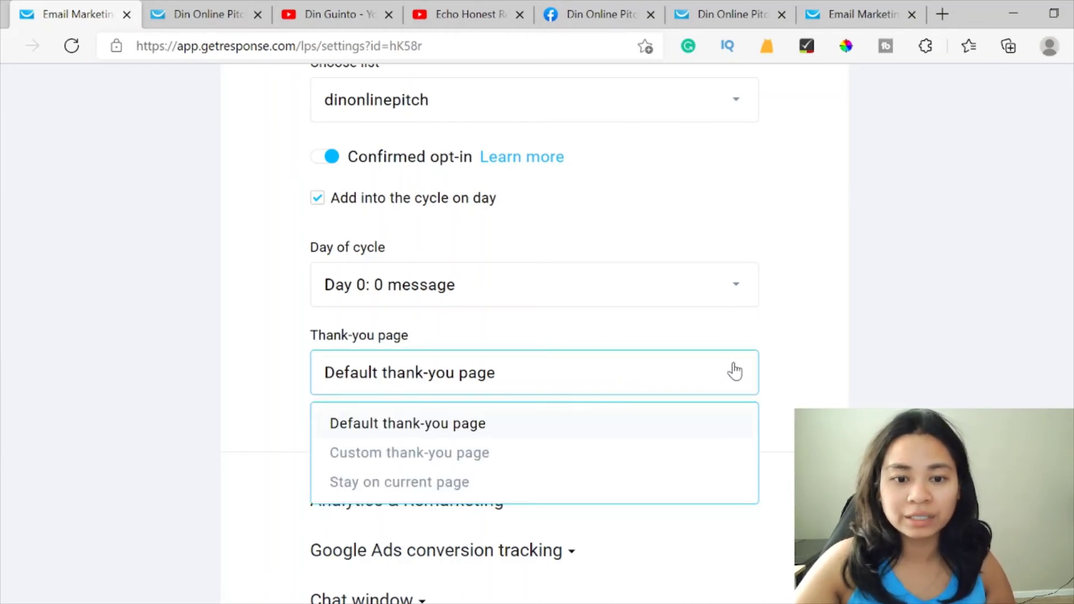
{"action": "scroll", "coordinate": [733, 371], "scroll_direction": "down", "scroll_amount": 1}
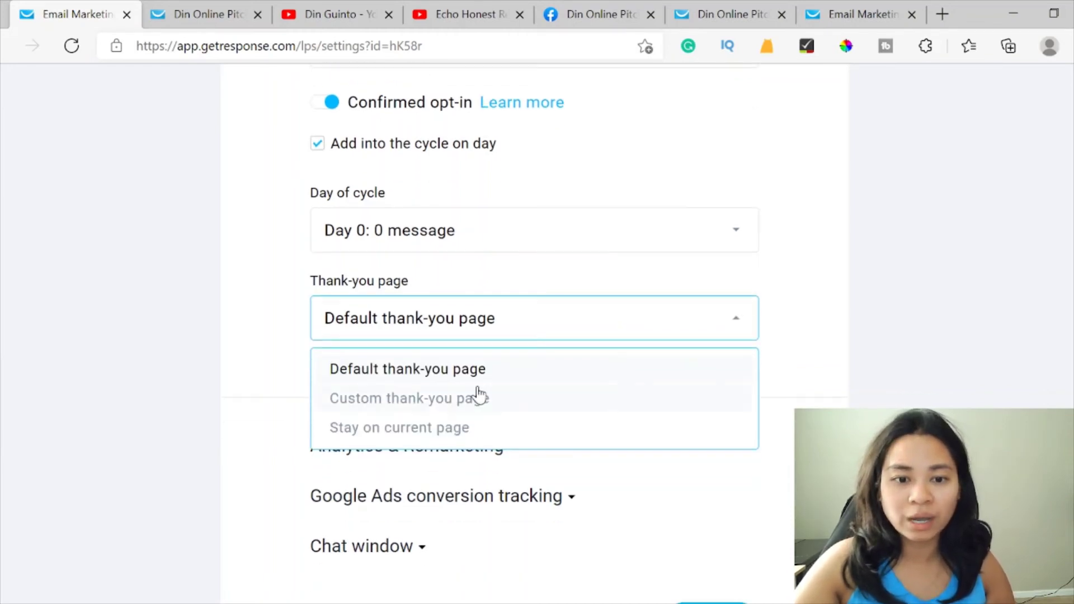
{"action": "left_click", "coordinate": [362, 399]}
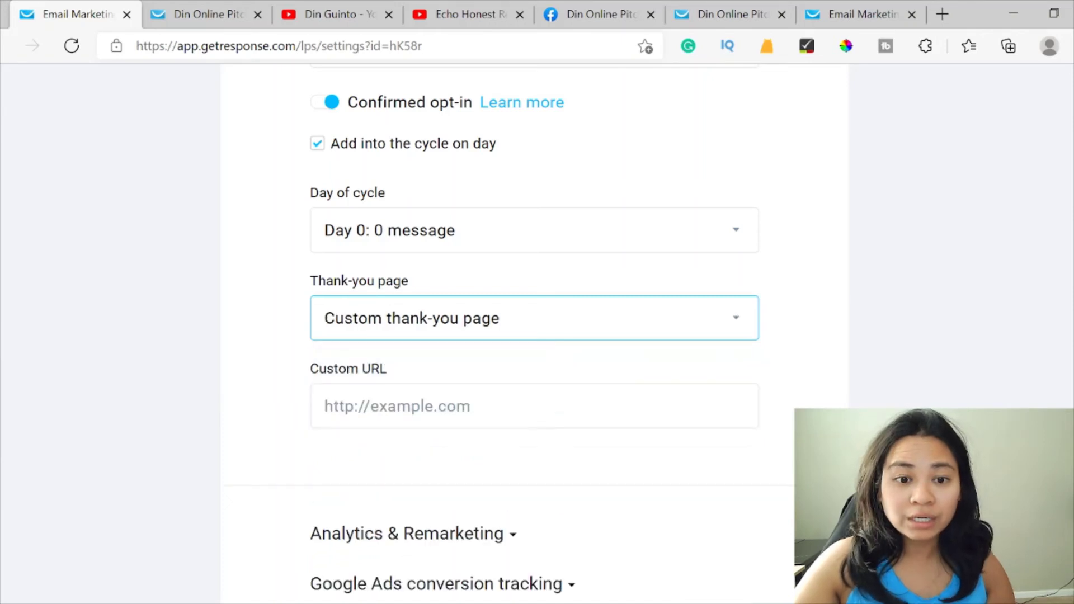
{"action": "left_click", "coordinate": [403, 406]}
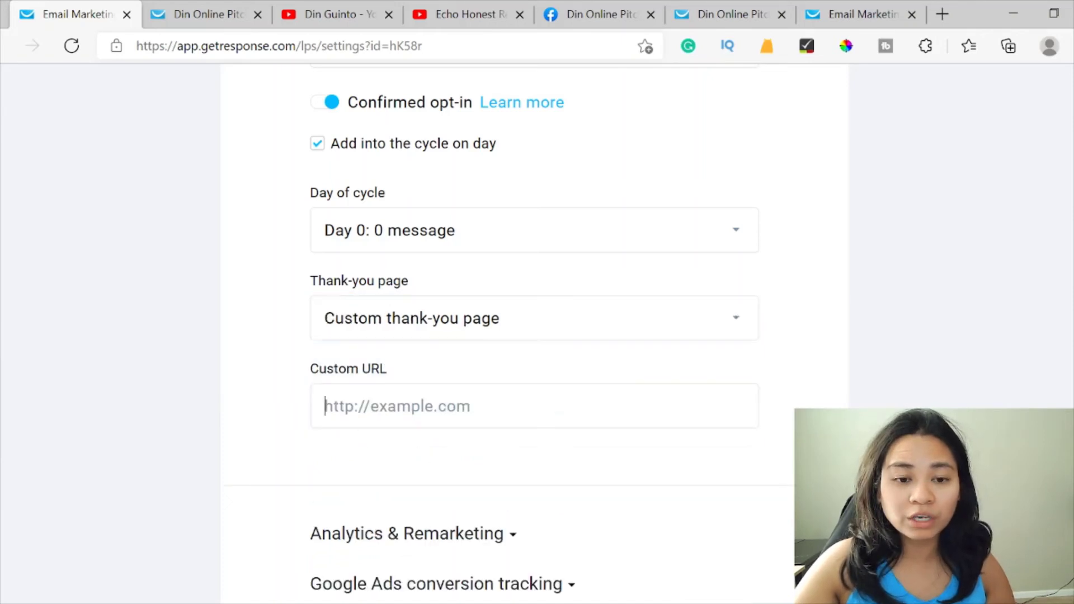
{"action": "left_click", "coordinate": [282, 428]}
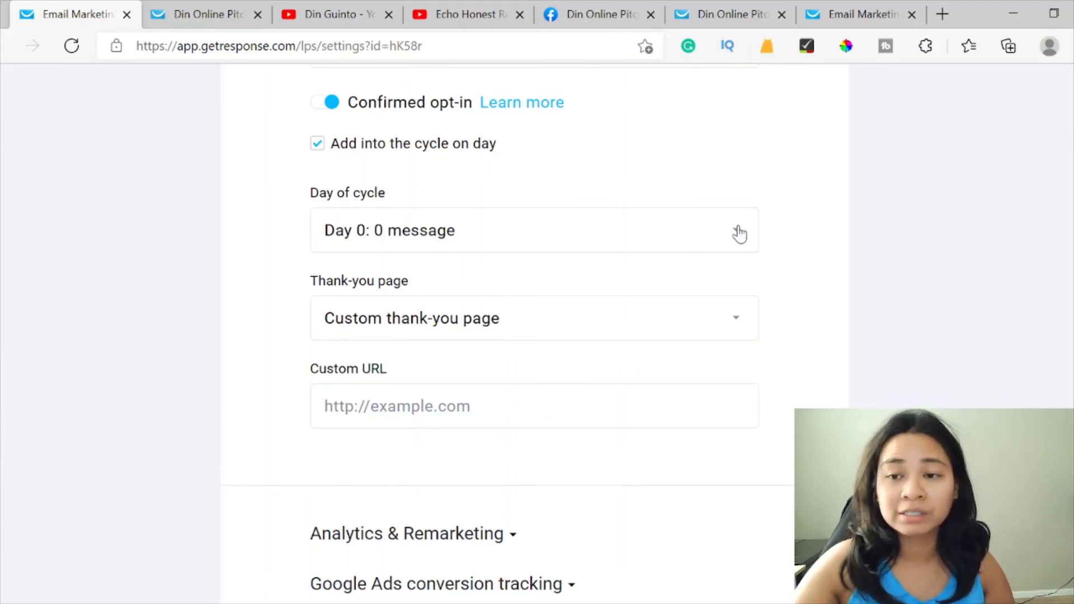
Open youtube.com in a new browser tab and browse the recommended videos on its home page.
{"action": "left_click", "coordinate": [935, 2]}
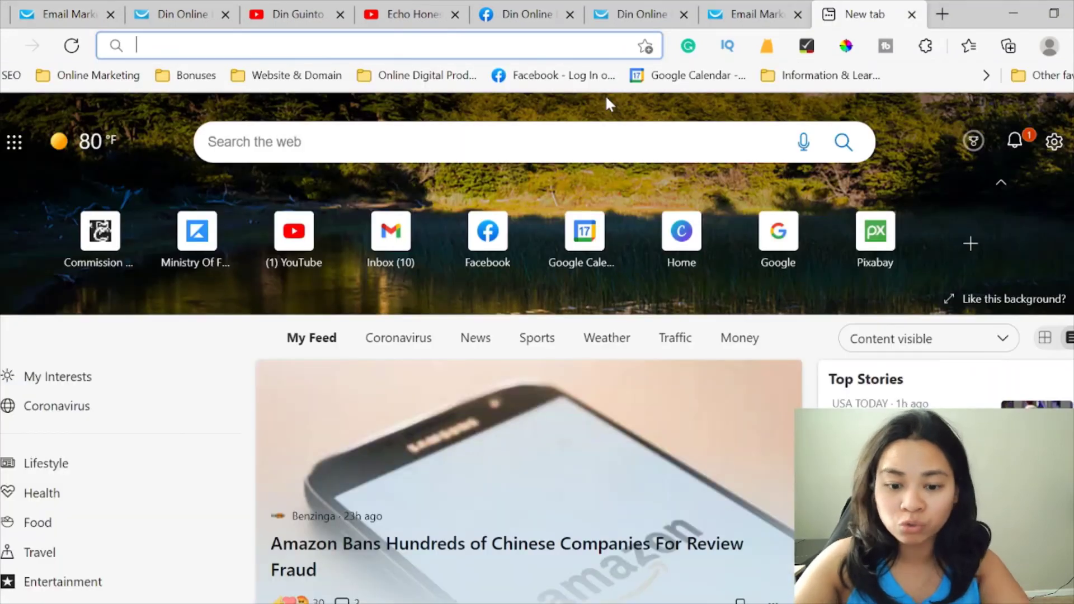
{"action": "type", "text": "youtube.com"}
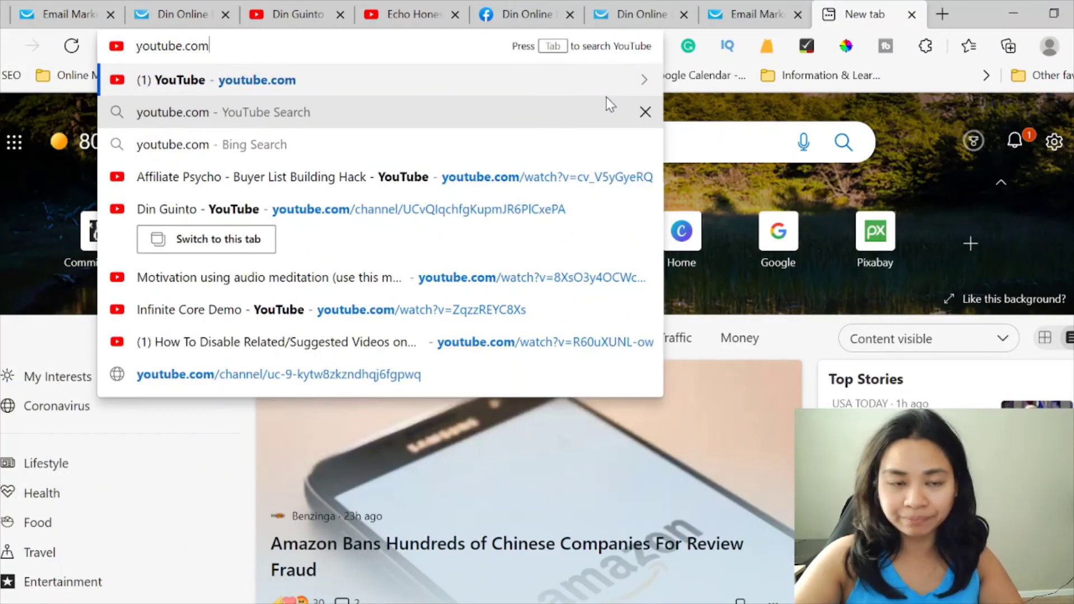
{"action": "key", "text": "Return"}
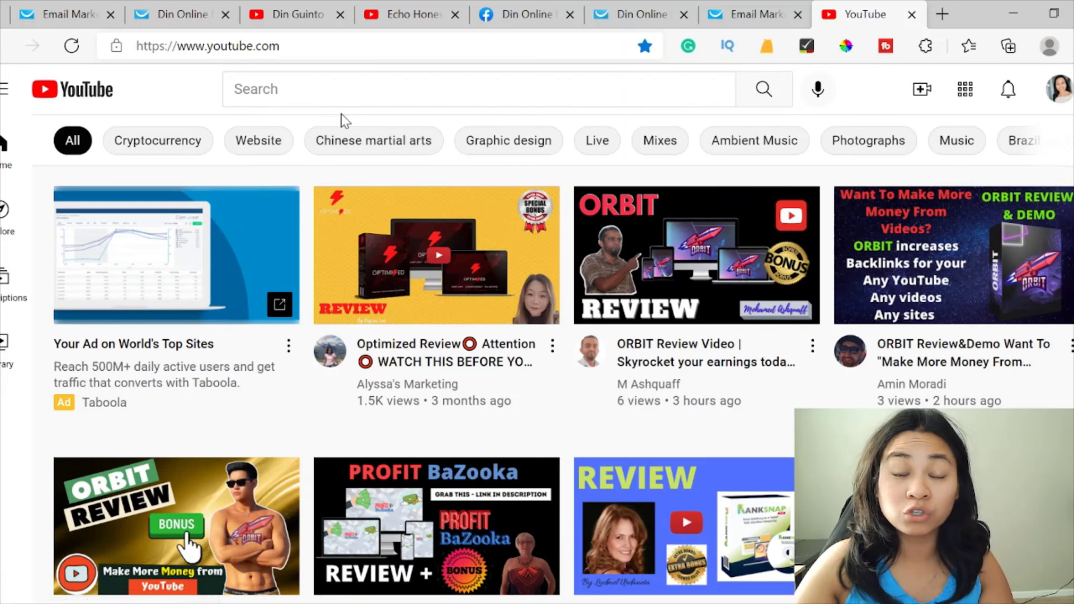
{"action": "scroll", "coordinate": [1053, 338], "scroll_direction": "down", "scroll_amount": 3}
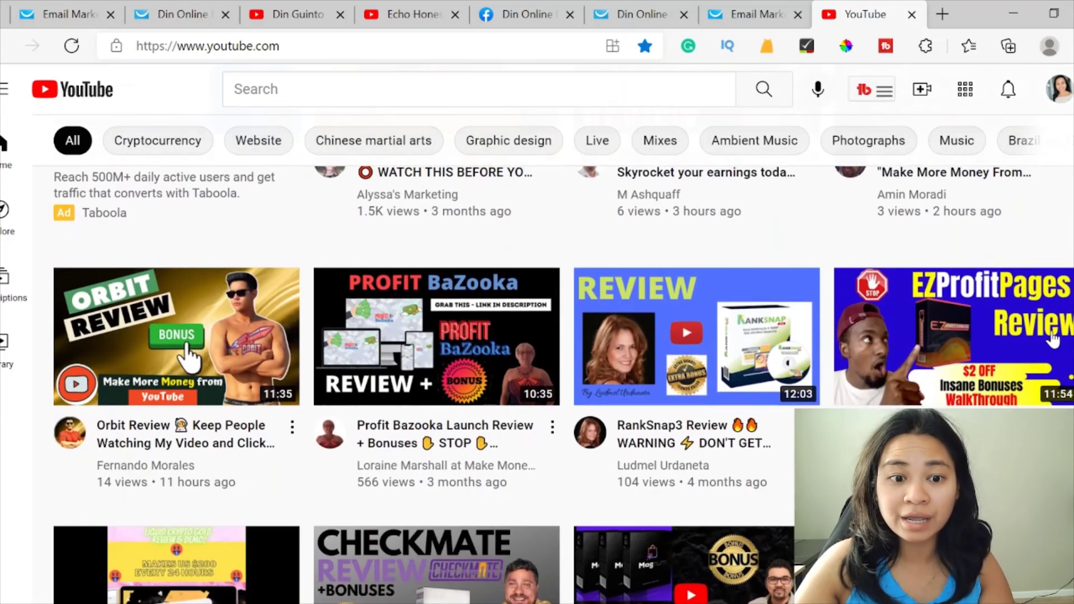
{"action": "mouse_move", "coordinate": [1049, 347]}
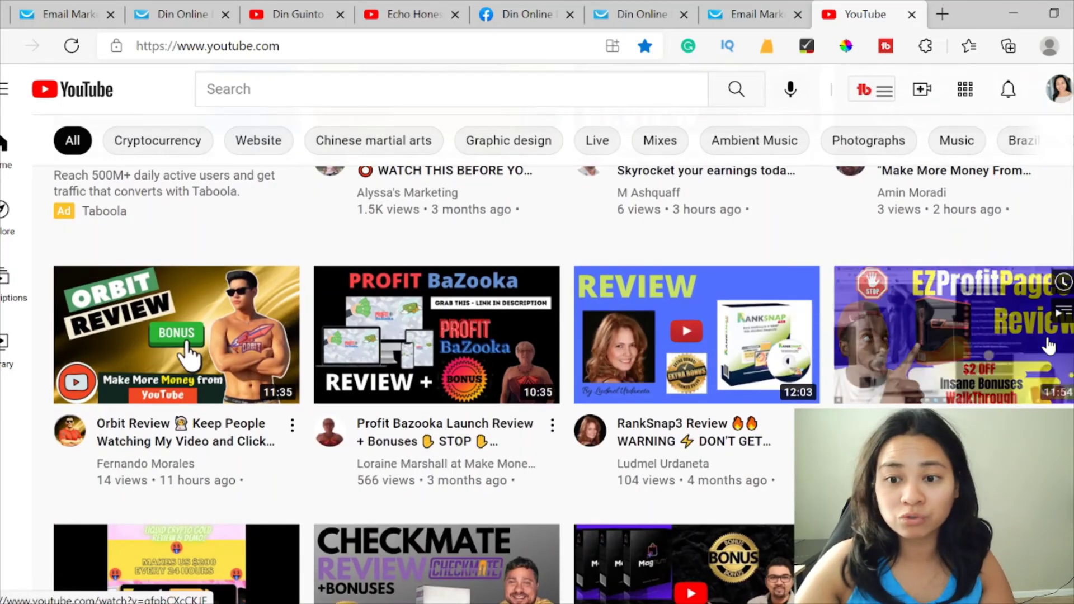
{"action": "scroll", "coordinate": [807, 297], "scroll_direction": "up", "scroll_amount": 3}
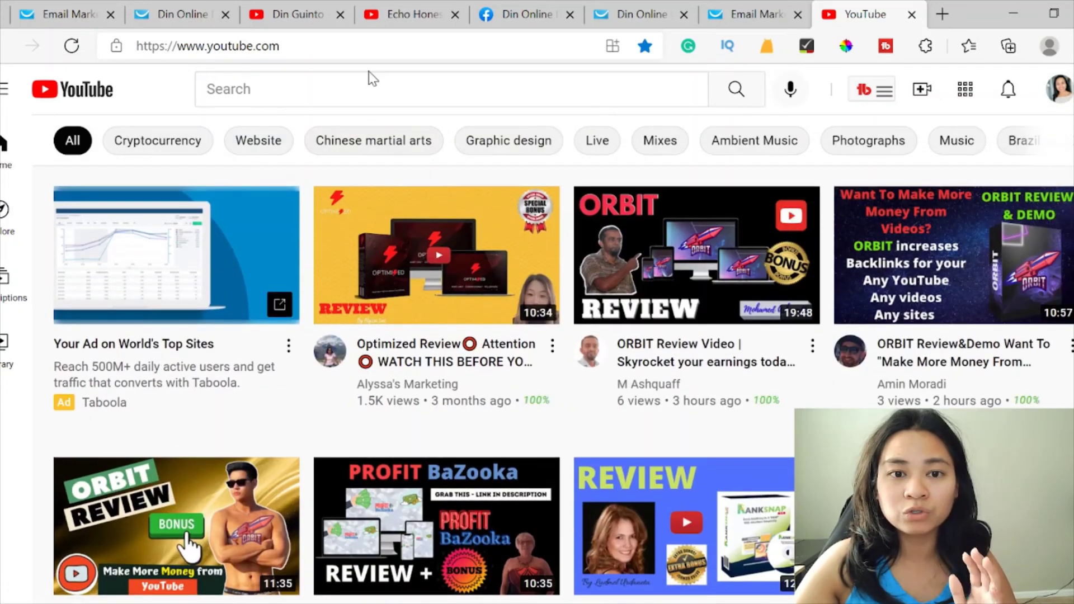
Search YouTube for "how affiliate works".
{"action": "left_click", "coordinate": [372, 100]}
{"action": "type", "text": "how "}
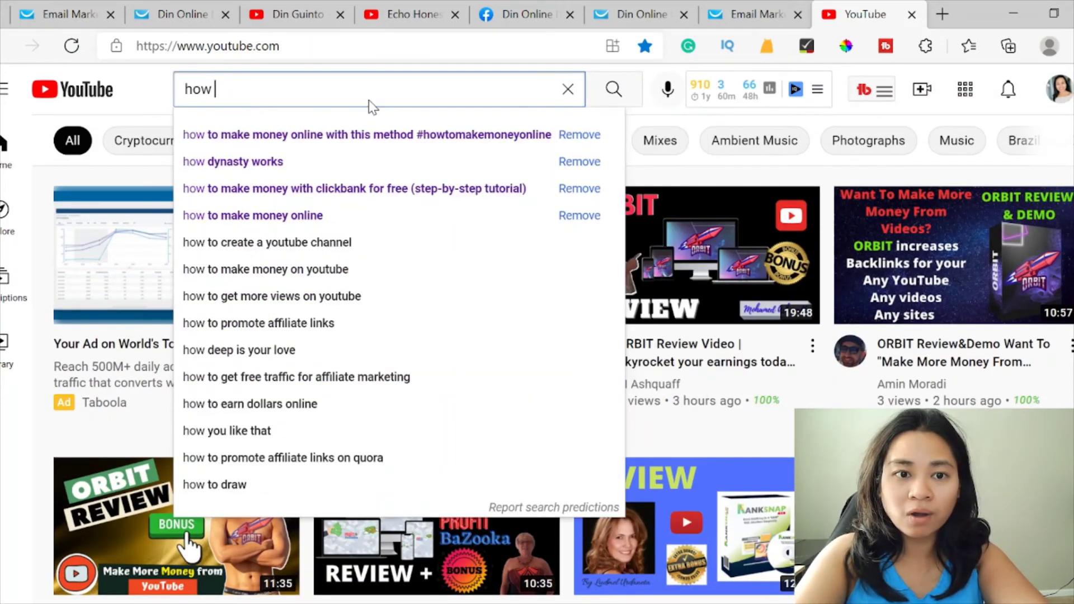
{"action": "type", "text": "affiliate work"}
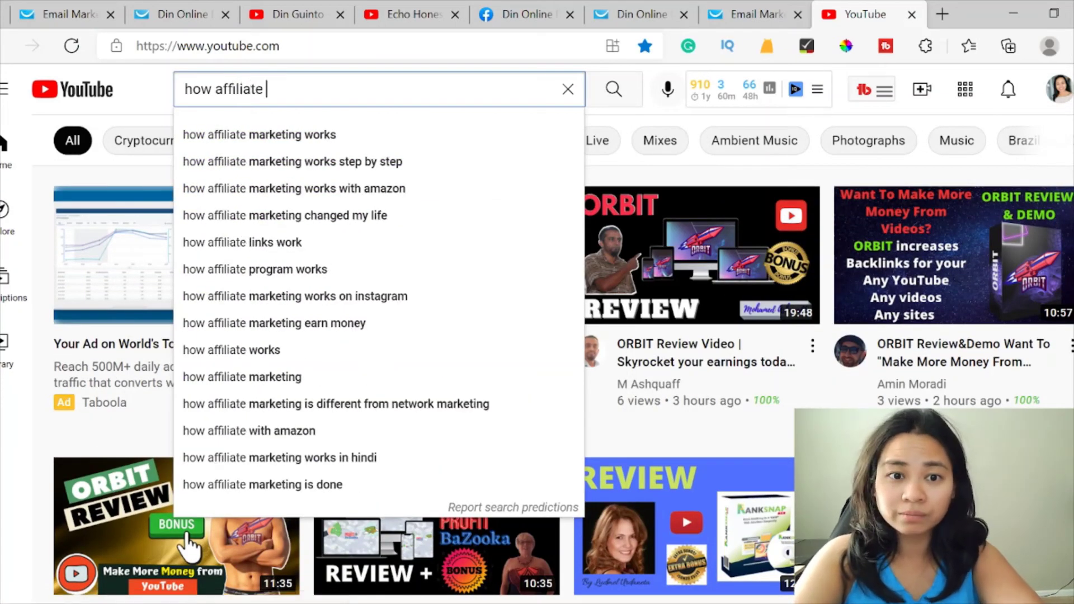
{"action": "type", "text": "s"}
{"action": "key", "text": "Return"}
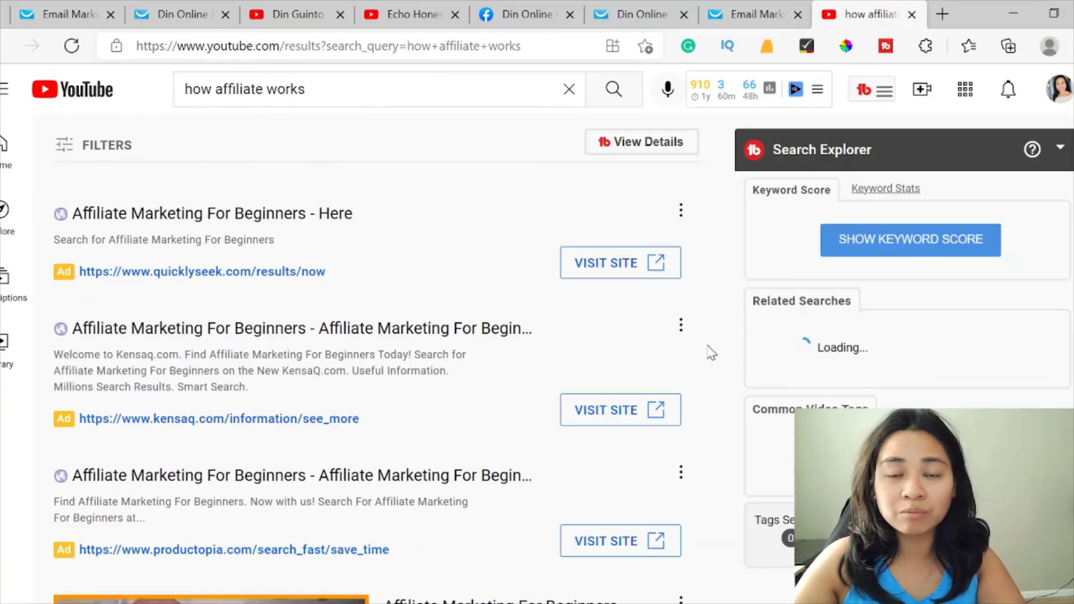
{"action": "scroll", "coordinate": [593, 338], "scroll_direction": "down", "scroll_amount": 1}
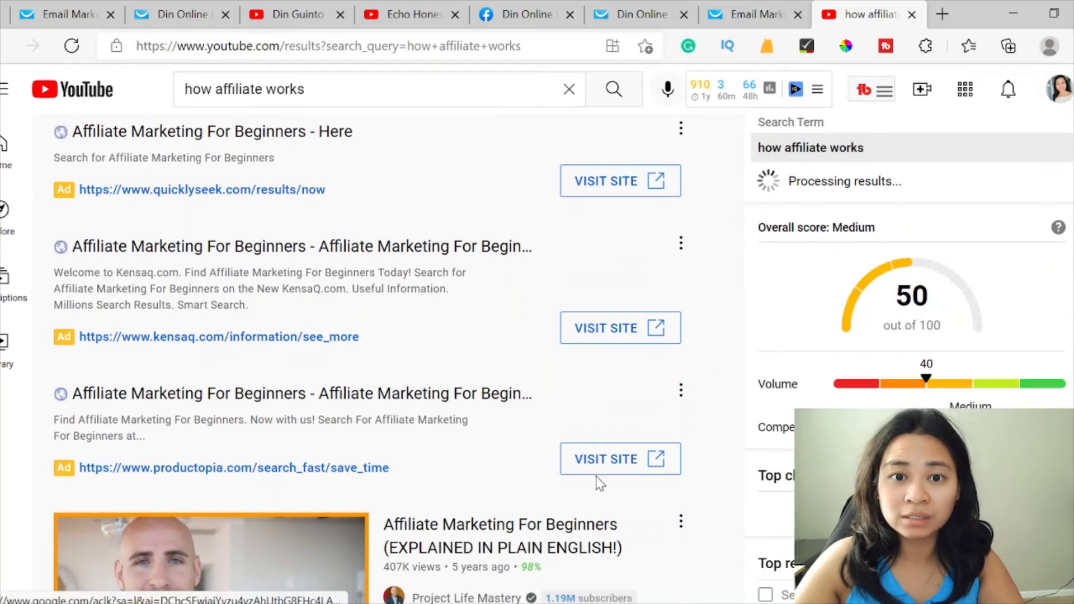
Switch back to the GetResponse landing page settings and check the Custom URL field of the Thank-you page.
{"action": "left_click", "coordinate": [752, 20]}
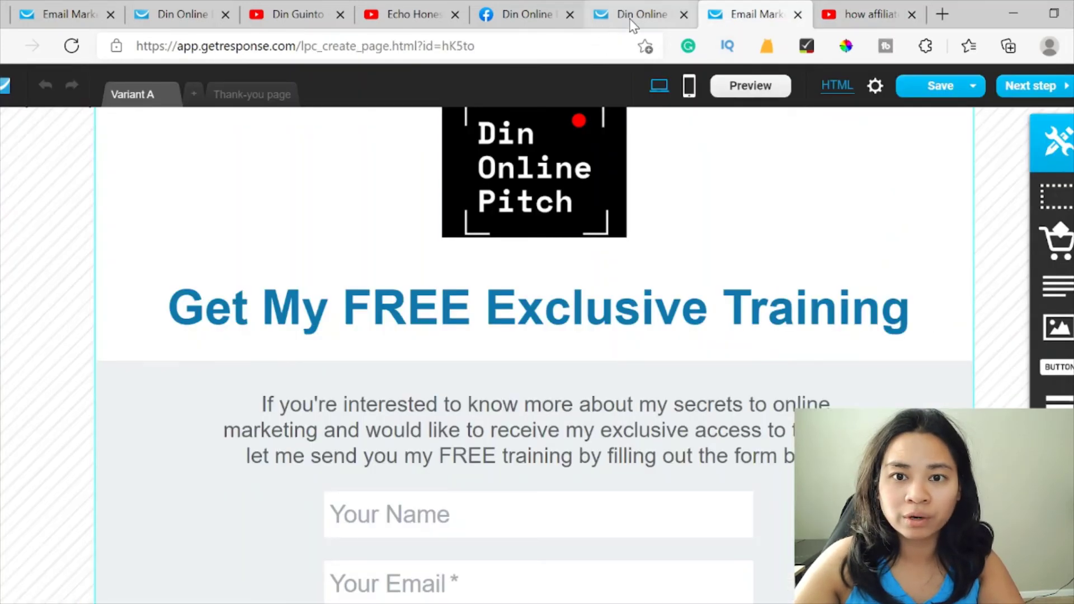
{"action": "left_click", "coordinate": [97, 18]}
{"action": "scroll", "coordinate": [368, 340], "scroll_direction": "up", "scroll_amount": 1}
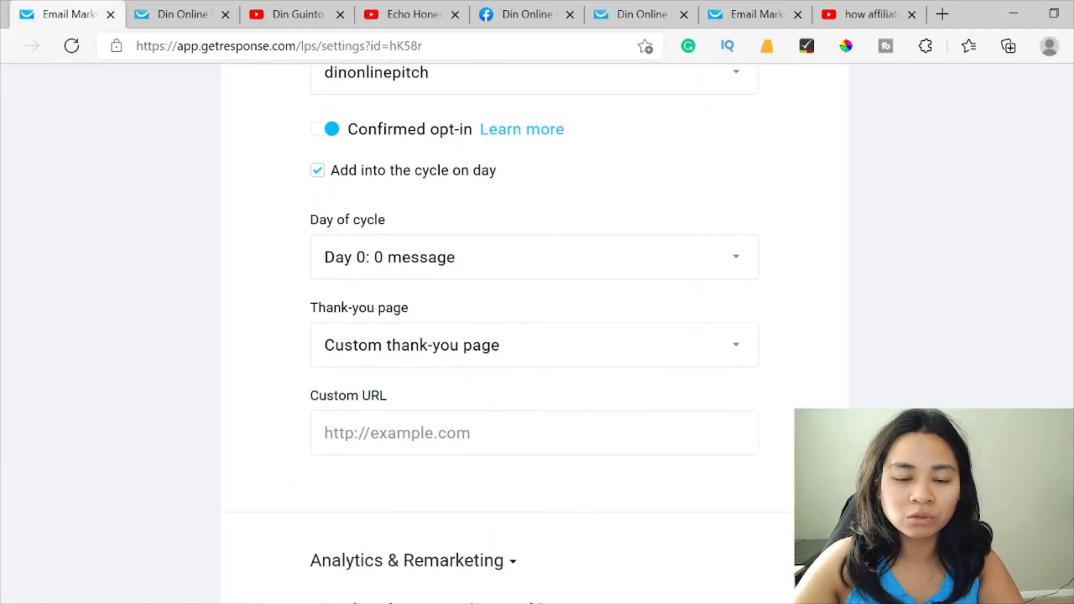
{"action": "left_click", "coordinate": [394, 434]}
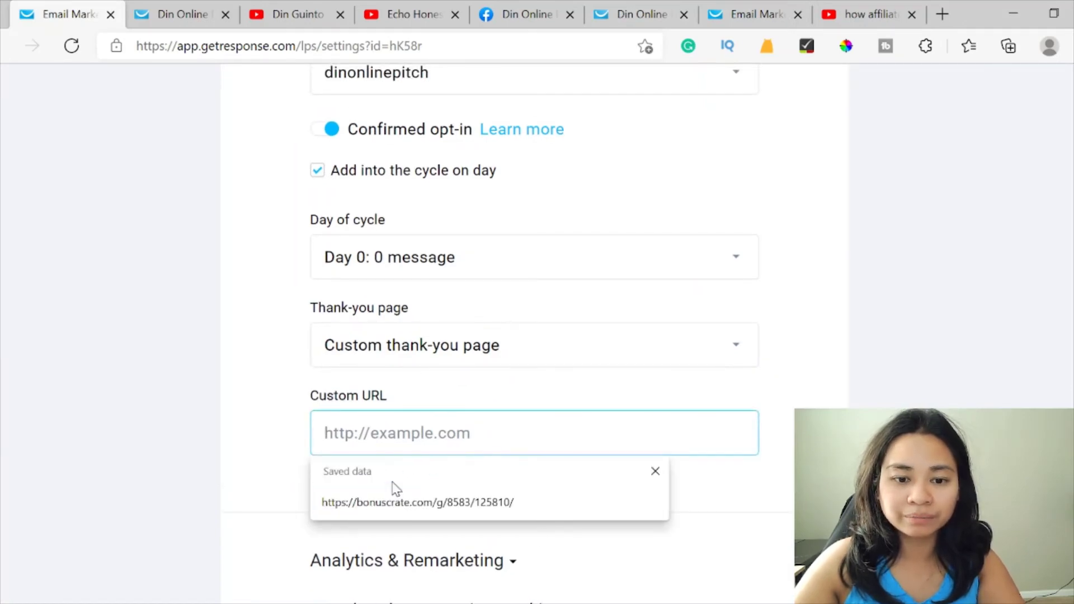
{"action": "left_click", "coordinate": [257, 416]}
Return to the YouTube search results and open the video "Affiliate Marketing For Beginners (EXPLAINED IN PLAIN ENGLISH!)".
{"action": "left_click", "coordinate": [864, 14]}
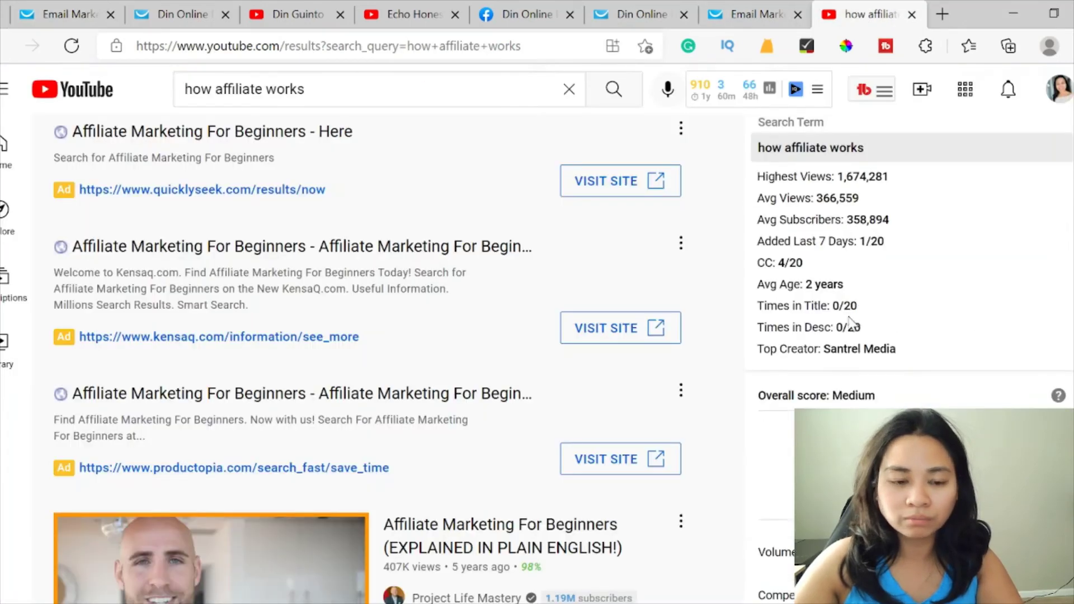
{"action": "scroll", "coordinate": [584, 334], "scroll_direction": "down", "scroll_amount": 2}
{"action": "mouse_move", "coordinate": [259, 264]}
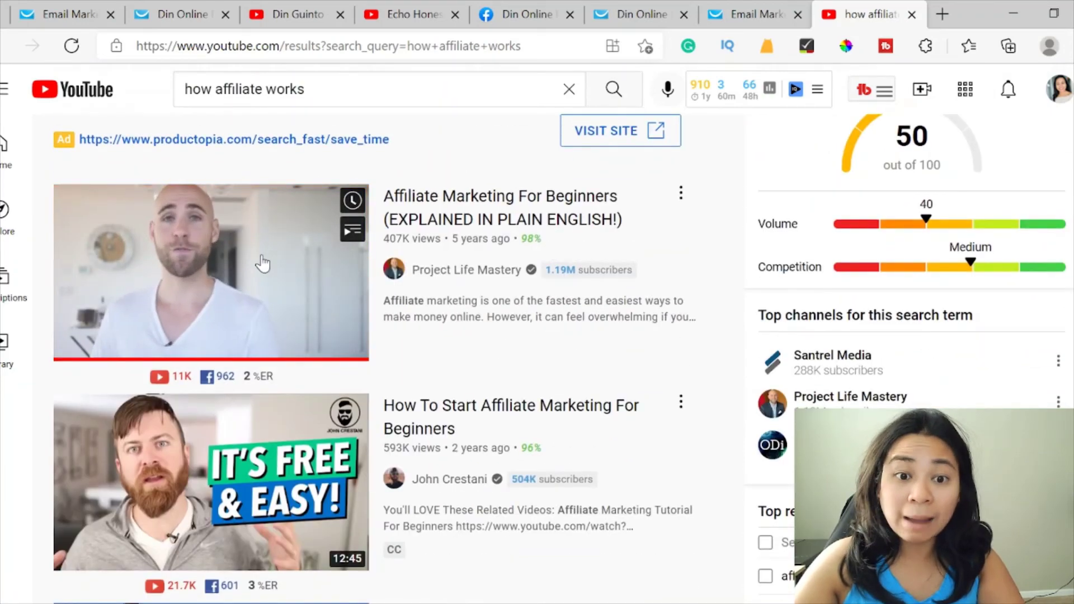
{"action": "left_click", "coordinate": [194, 261]}
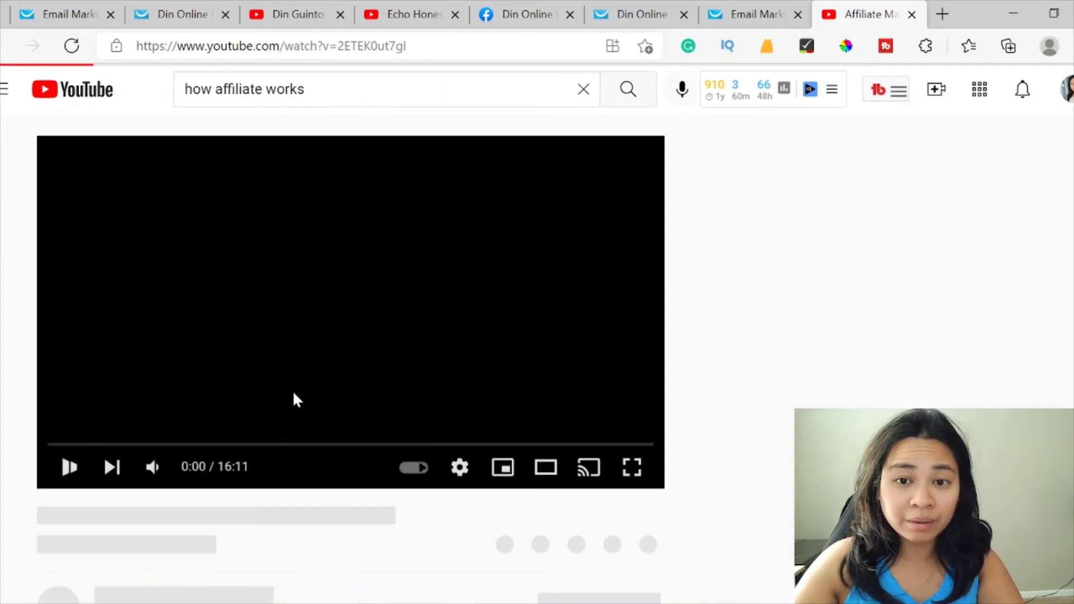
{"action": "left_click", "coordinate": [61, 471]}
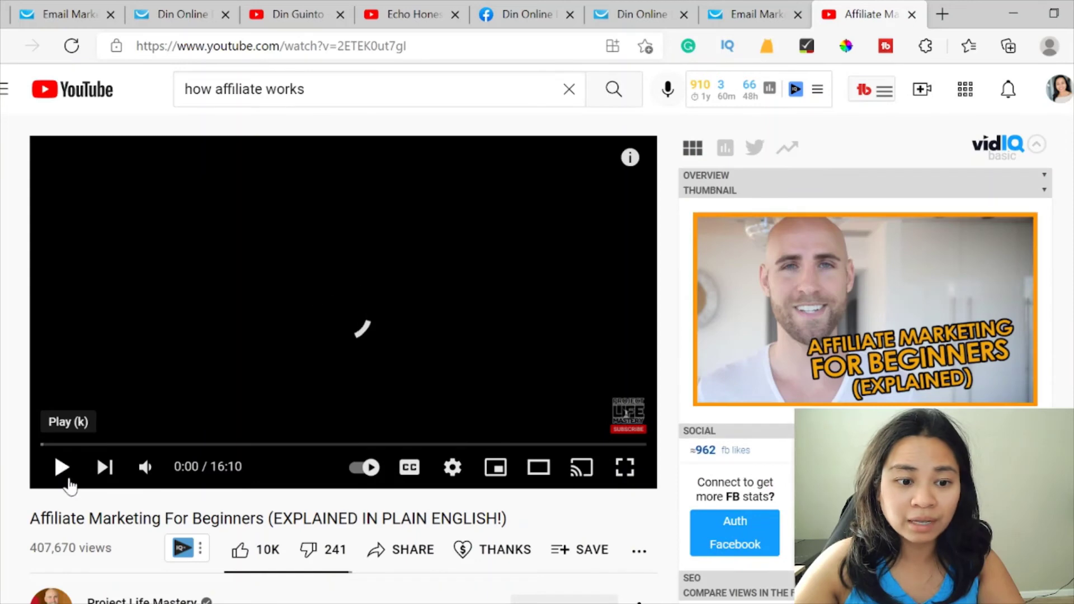
{"action": "scroll", "coordinate": [84, 486], "scroll_direction": "down", "scroll_amount": 2}
{"action": "scroll", "coordinate": [92, 492], "scroll_direction": "down", "scroll_amount": 1}
{"action": "scroll", "coordinate": [616, 469], "scroll_direction": "down", "scroll_amount": 1}
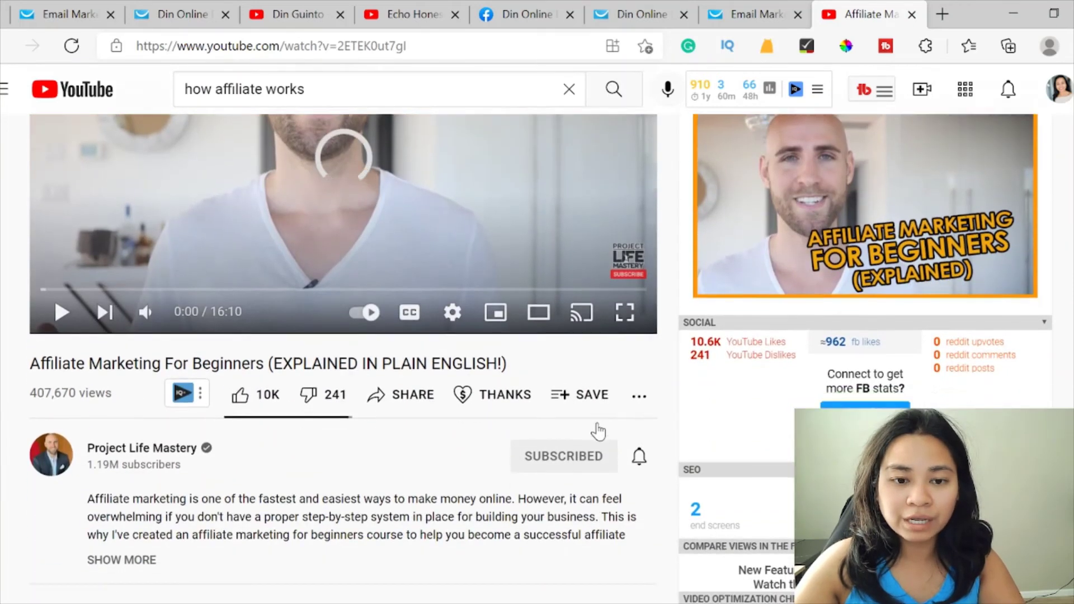
Copy the share link of the opened affiliate marketing video.
{"action": "left_click", "coordinate": [376, 359]}
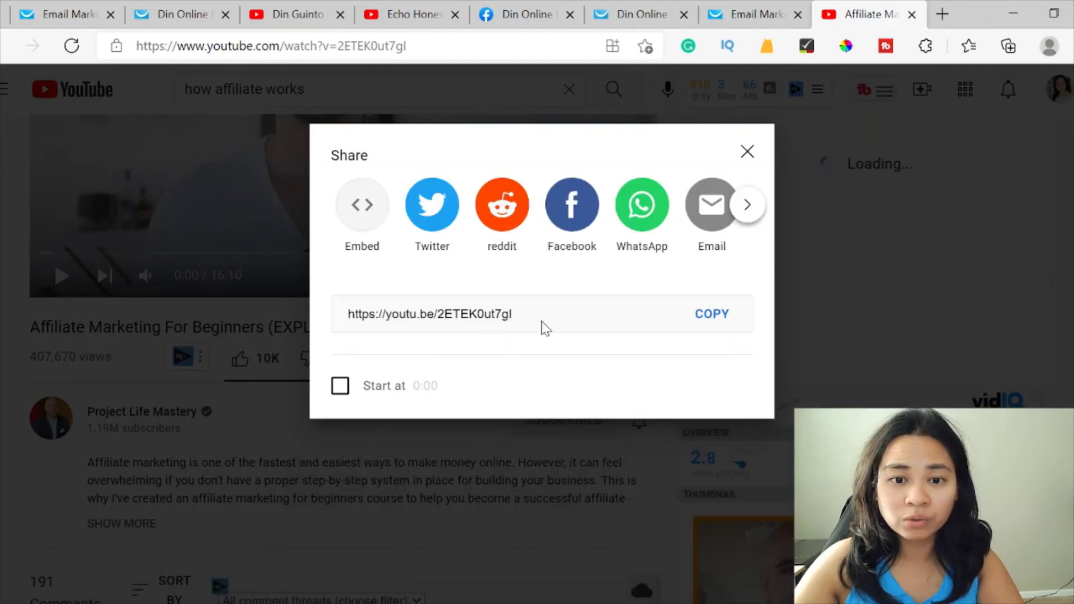
{"action": "left_click", "coordinate": [413, 385]}
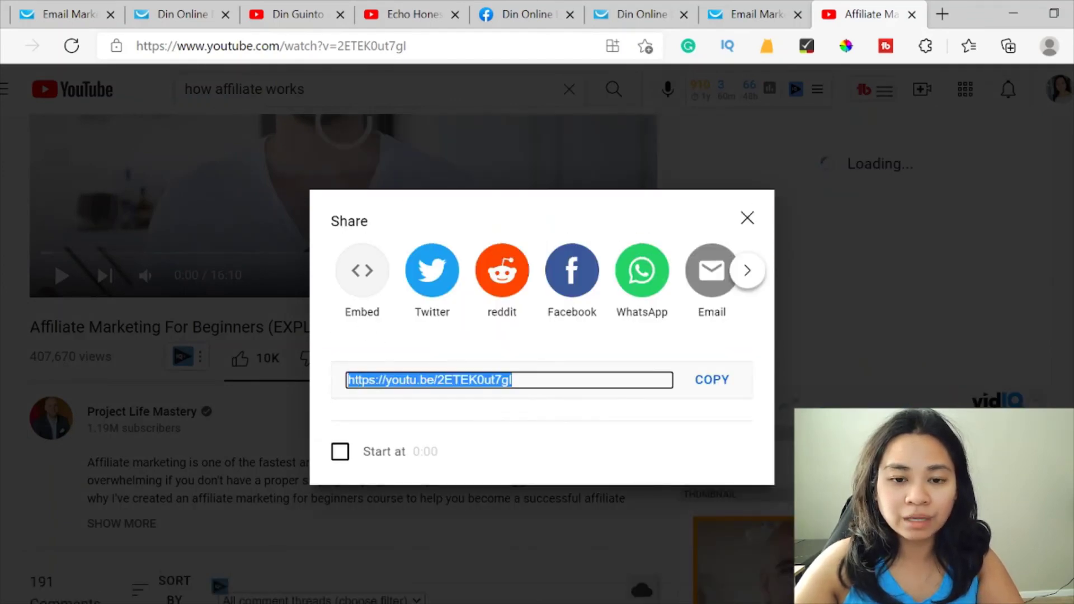
{"action": "right_click", "coordinate": [482, 380]}
{"action": "left_click", "coordinate": [536, 41]}
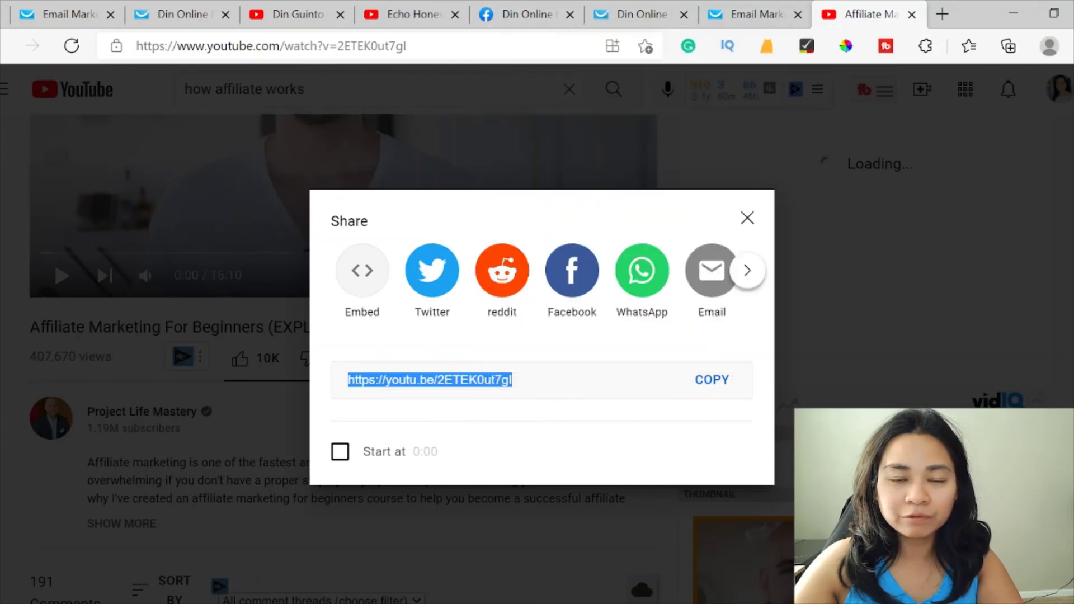
Paste the copied YouTube video link as the custom Thank-you page URL in the GetResponse landing page settings.
{"action": "left_click", "coordinate": [67, 14]}
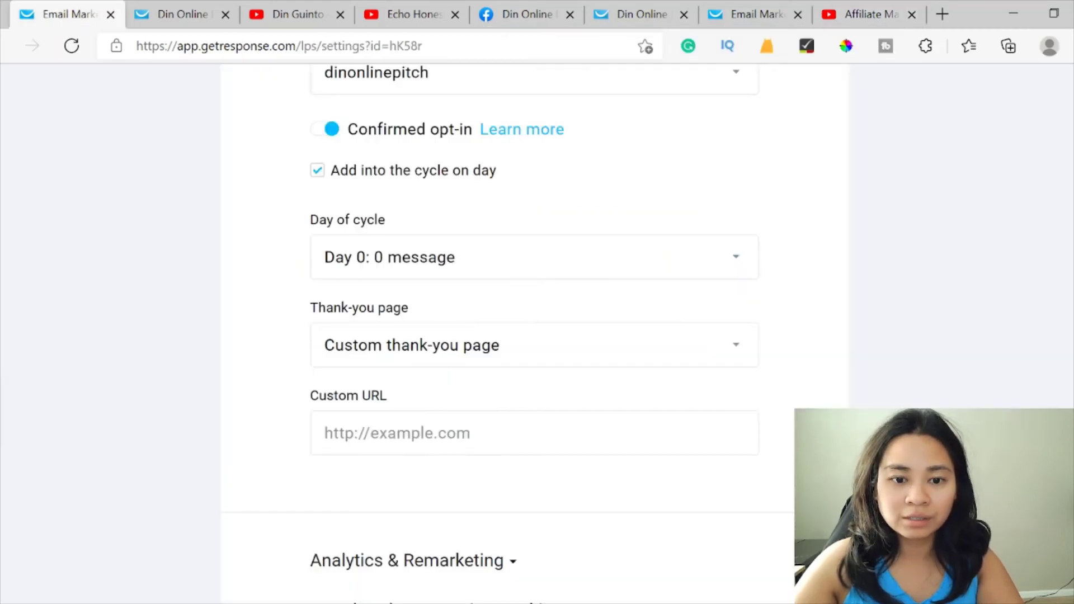
{"action": "right_click", "coordinate": [482, 441]}
{"action": "left_click", "coordinate": [532, 196]}
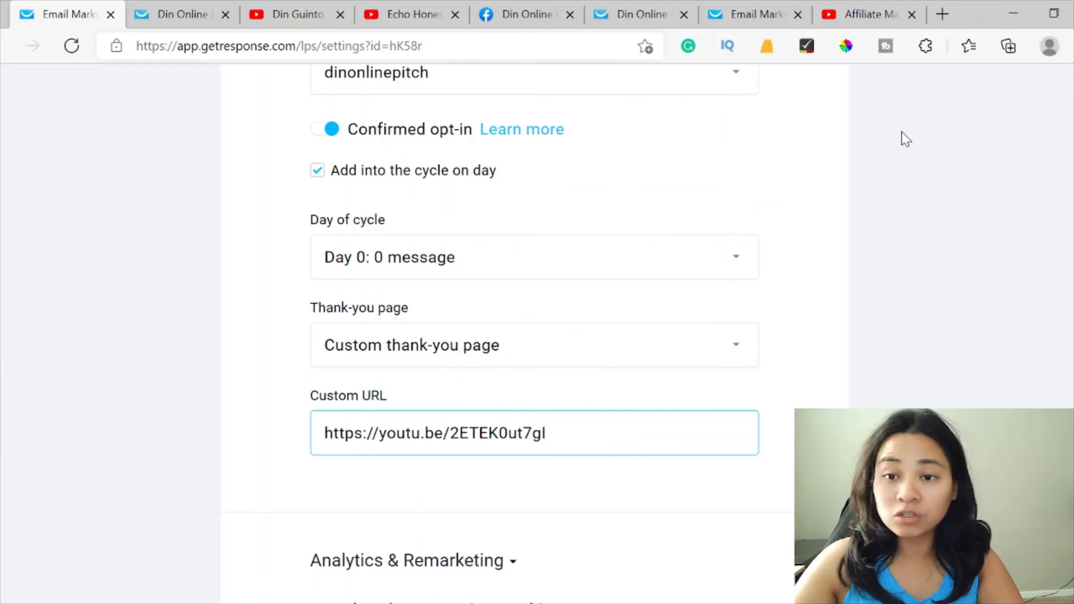
Open google.com in a new browser tab and search for "online marketing course".
{"action": "left_click", "coordinate": [943, 14]}
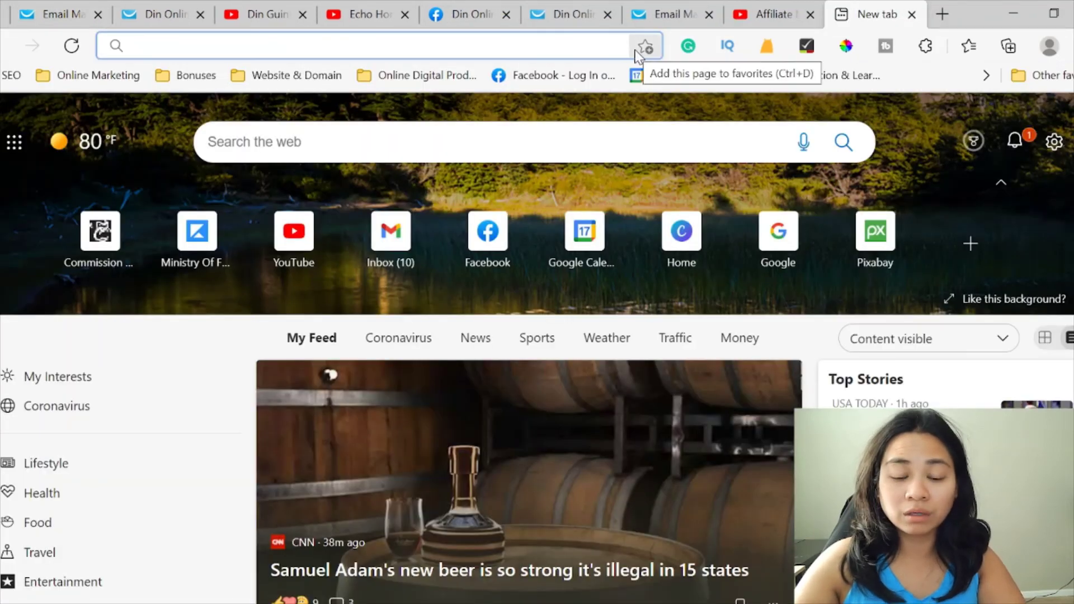
{"action": "type", "text": "google.com"}
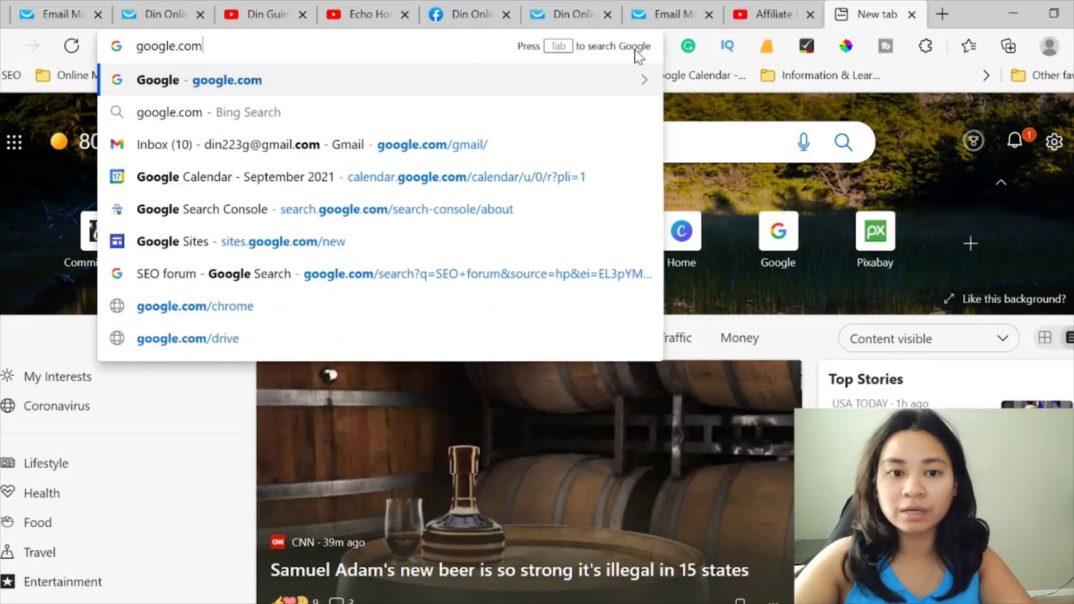
{"action": "key", "text": "Return"}
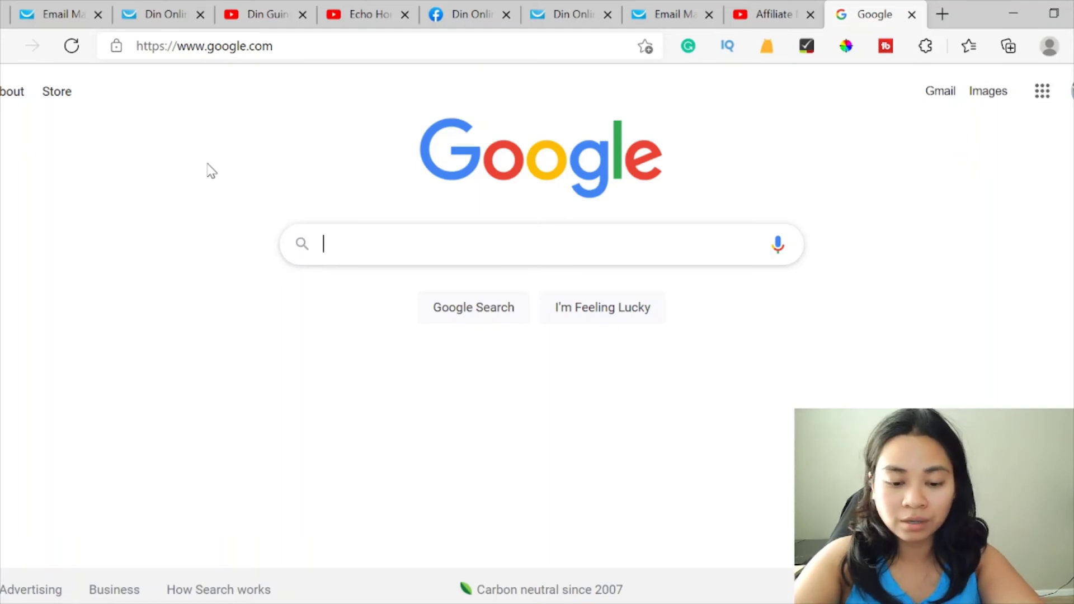
{"action": "type", "text": "m"}
{"action": "key", "text": "BackSpace"}
{"action": "type", "text": "onlone"}
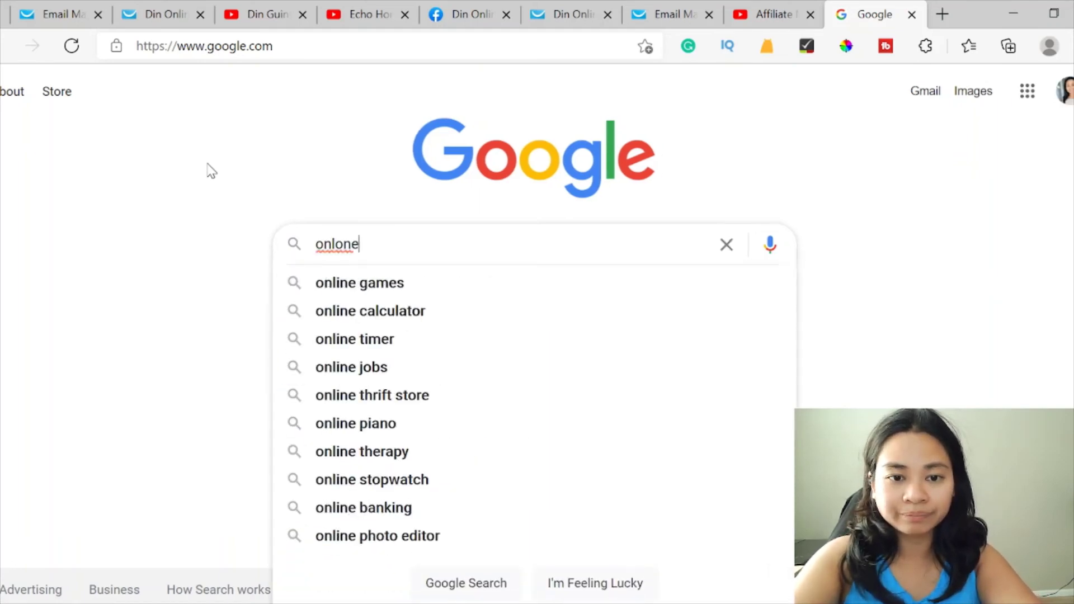
{"action": "key", "text": "BackSpace"}
{"action": "key", "text": "BackSpace"}
{"action": "key", "text": "BackSpace"}
{"action": "type", "text": "ine marke"}
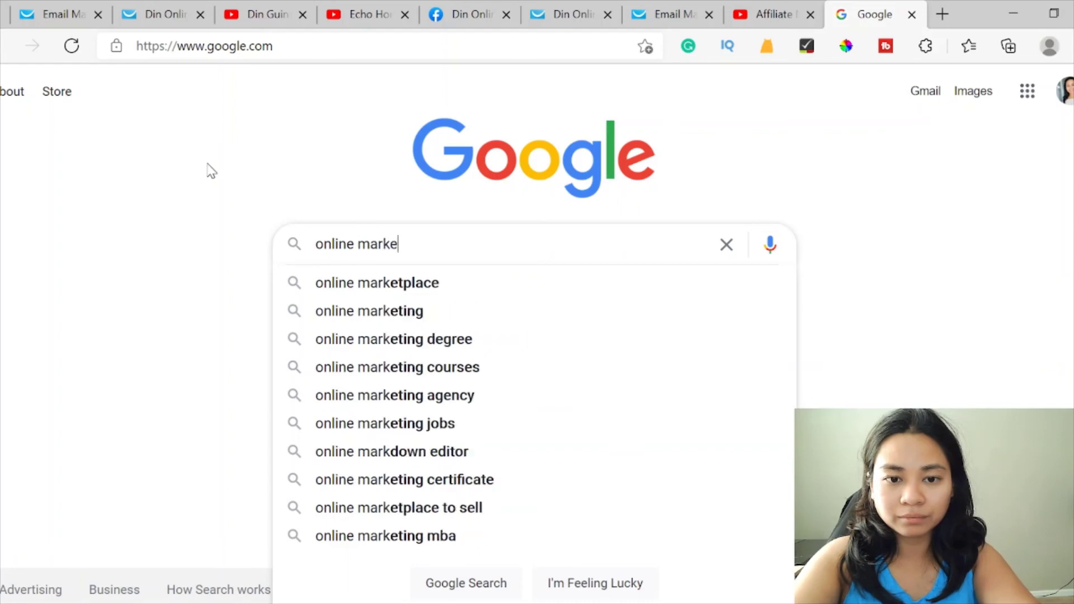
{"action": "type", "text": "ting "}
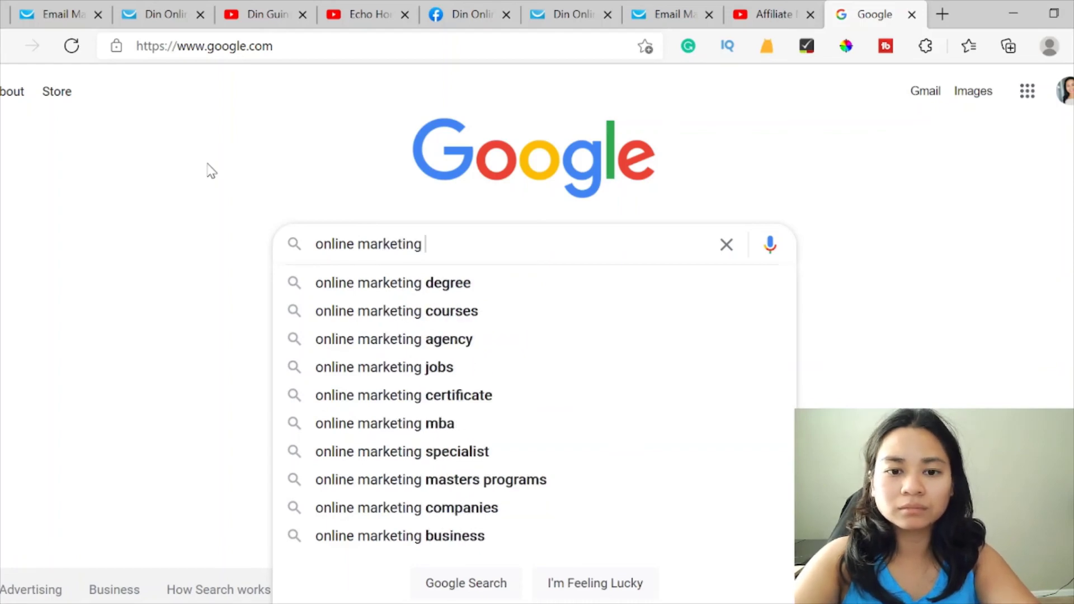
{"action": "type", "text": "course"}
{"action": "key", "text": "Return"}
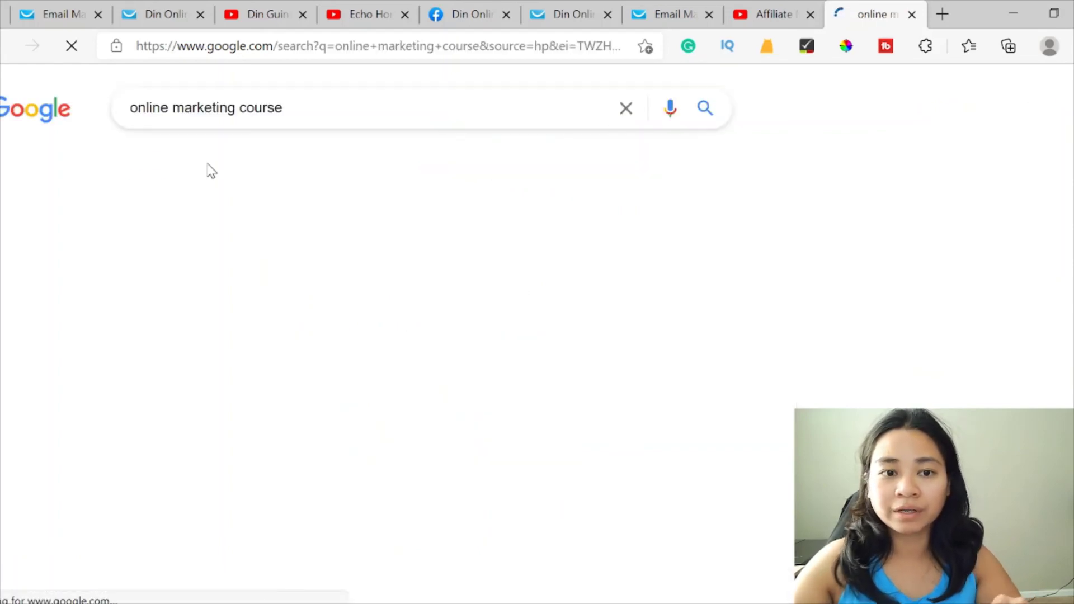
Look through the search results for an online marketing course and open reliablesoft.net's "The 10 Best Online Courses on Digital Marketing (Free & Paid)".
{"action": "scroll", "coordinate": [455, 391], "scroll_direction": "down", "scroll_amount": 8}
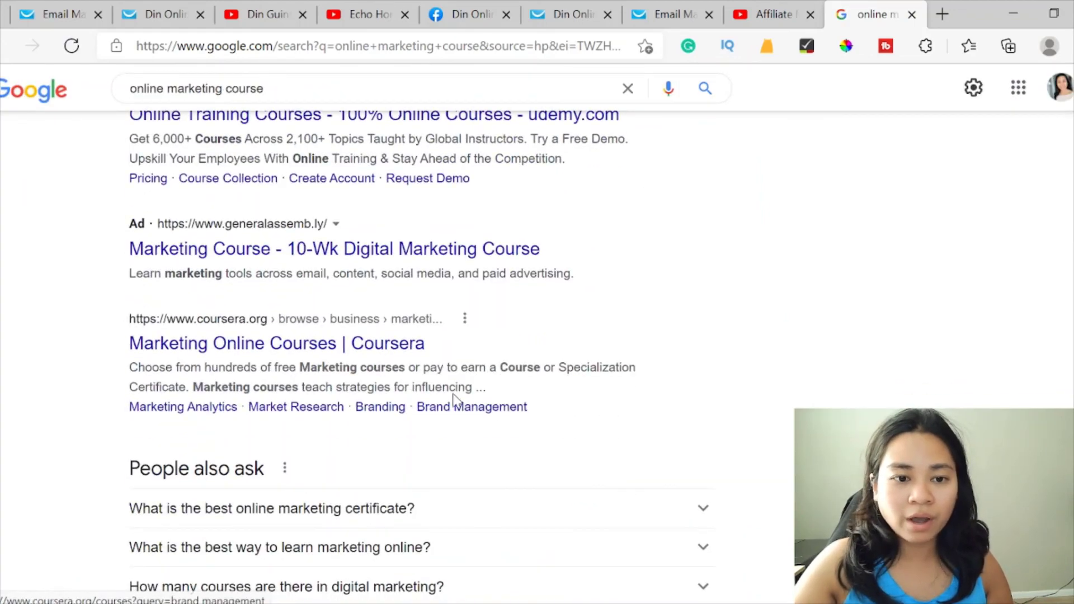
{"action": "scroll", "coordinate": [455, 398], "scroll_direction": "down", "scroll_amount": 7}
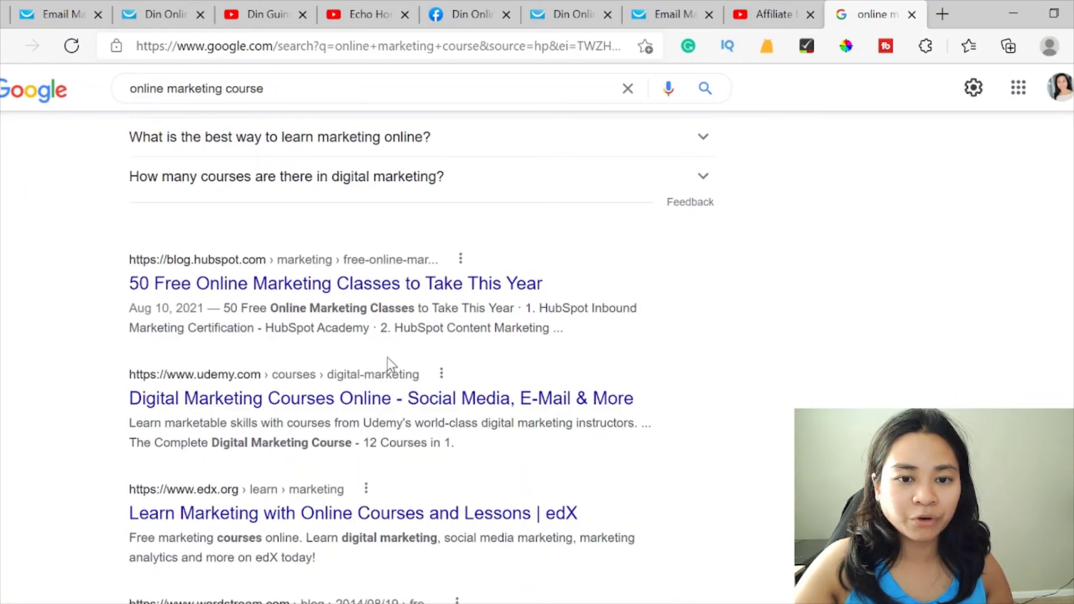
{"action": "scroll", "coordinate": [387, 361], "scroll_direction": "down", "scroll_amount": 2}
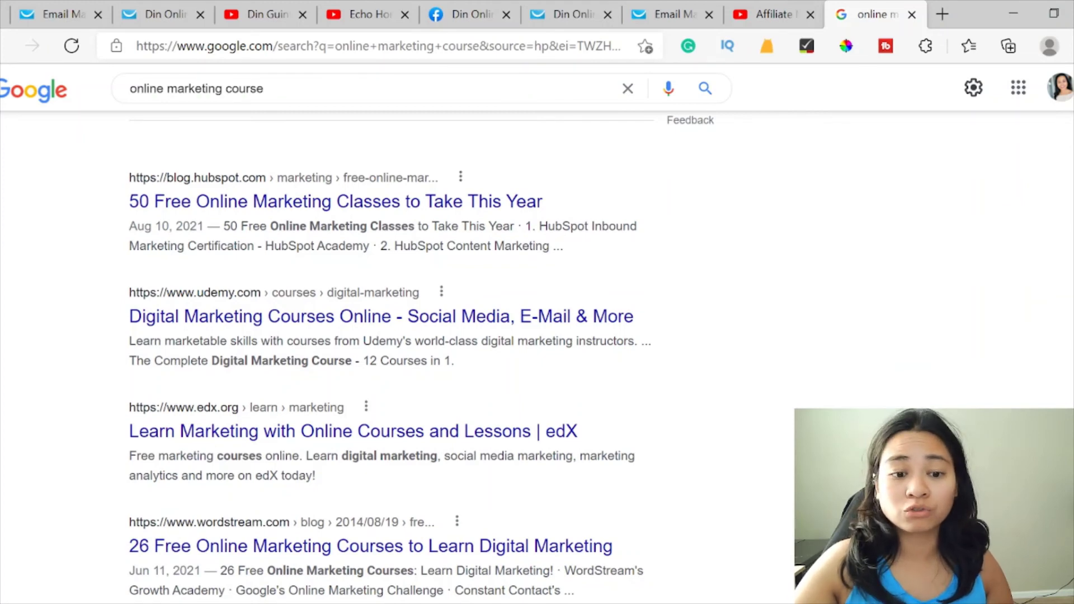
{"action": "scroll", "coordinate": [669, 330], "scroll_direction": "down", "scroll_amount": 7}
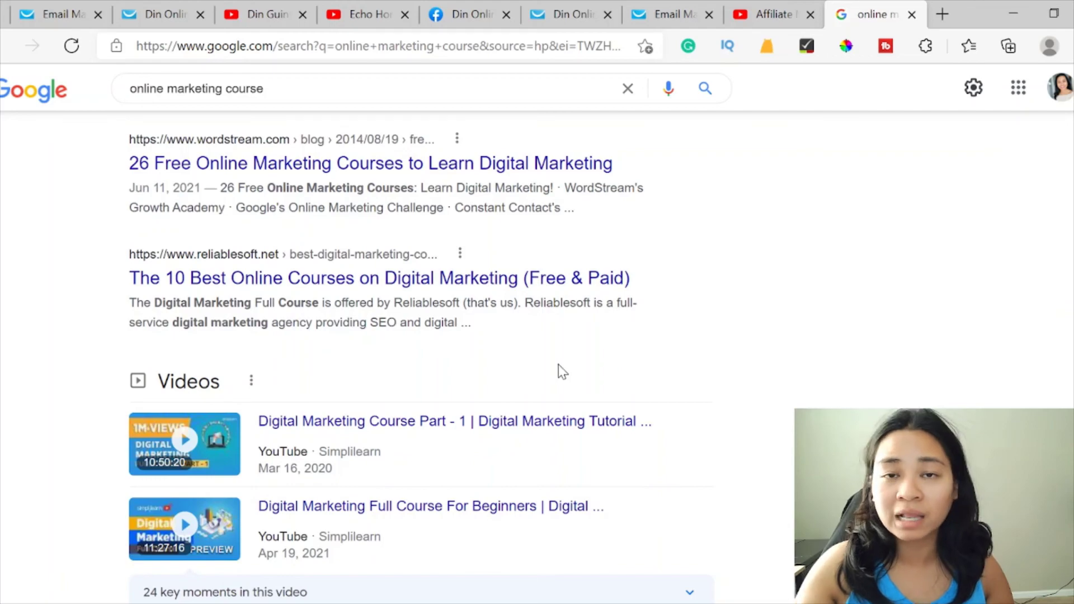
{"action": "scroll", "coordinate": [558, 364], "scroll_direction": "down", "scroll_amount": 7}
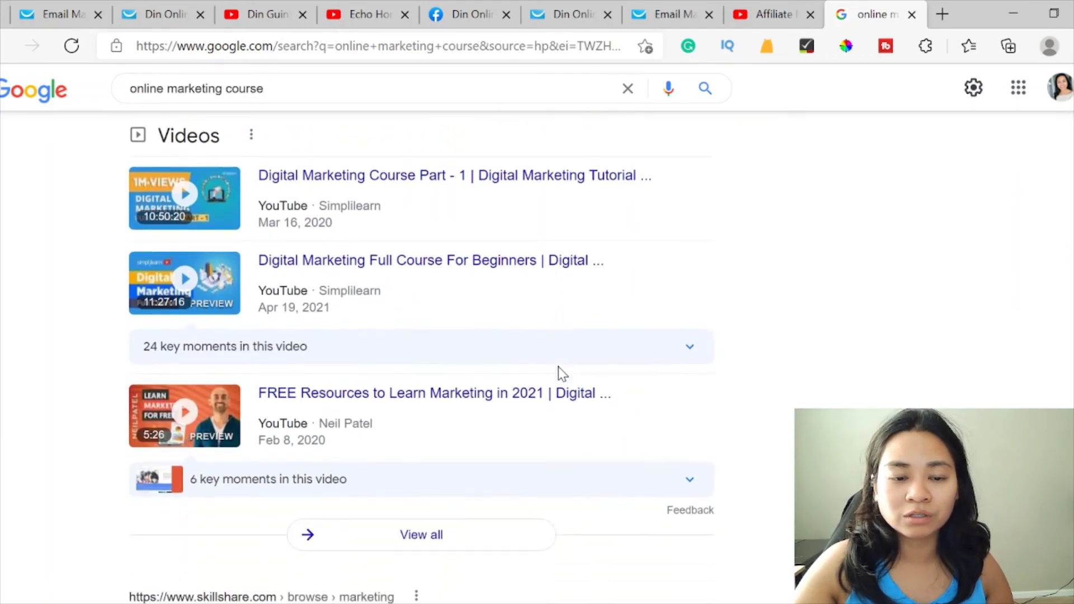
{"action": "scroll", "coordinate": [558, 367], "scroll_direction": "down", "scroll_amount": 2}
{"action": "scroll", "coordinate": [492, 367], "scroll_direction": "down", "scroll_amount": 2}
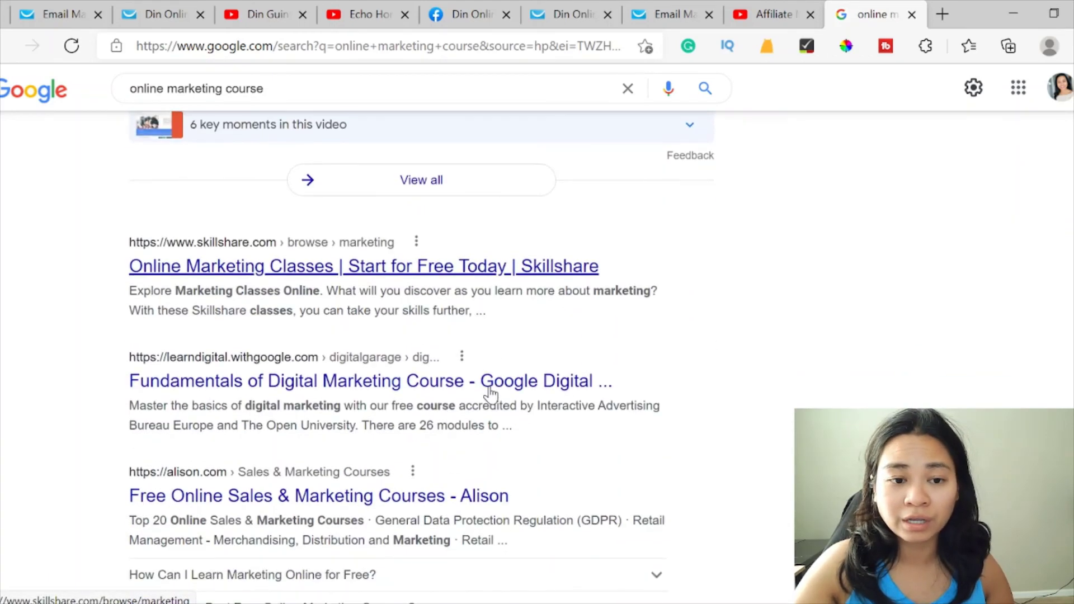
{"action": "scroll", "coordinate": [462, 398], "scroll_direction": "down", "scroll_amount": 5}
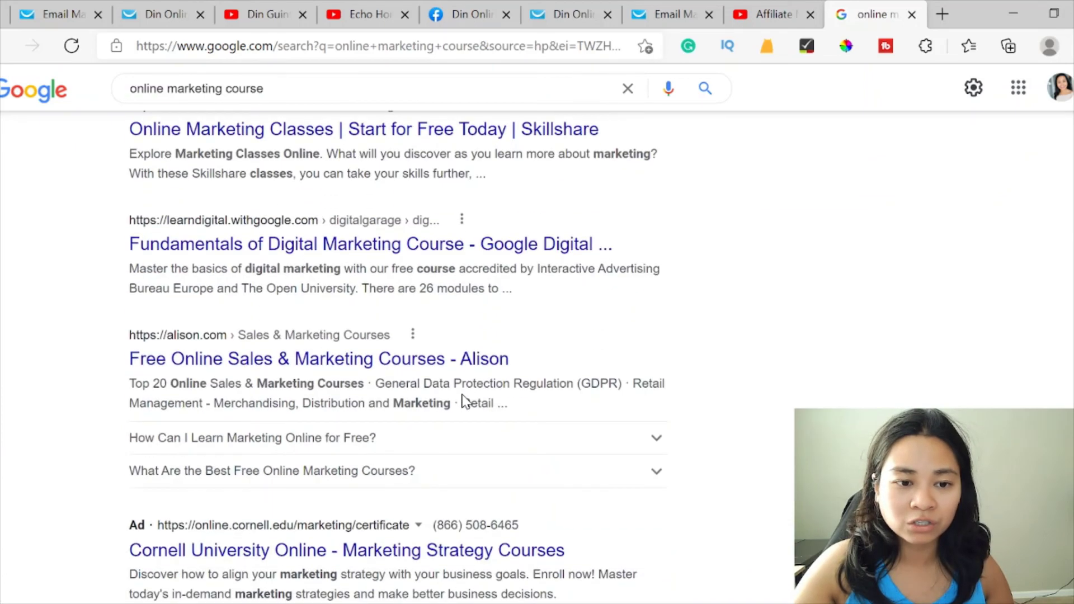
{"action": "scroll", "coordinate": [462, 398], "scroll_direction": "down", "scroll_amount": 3}
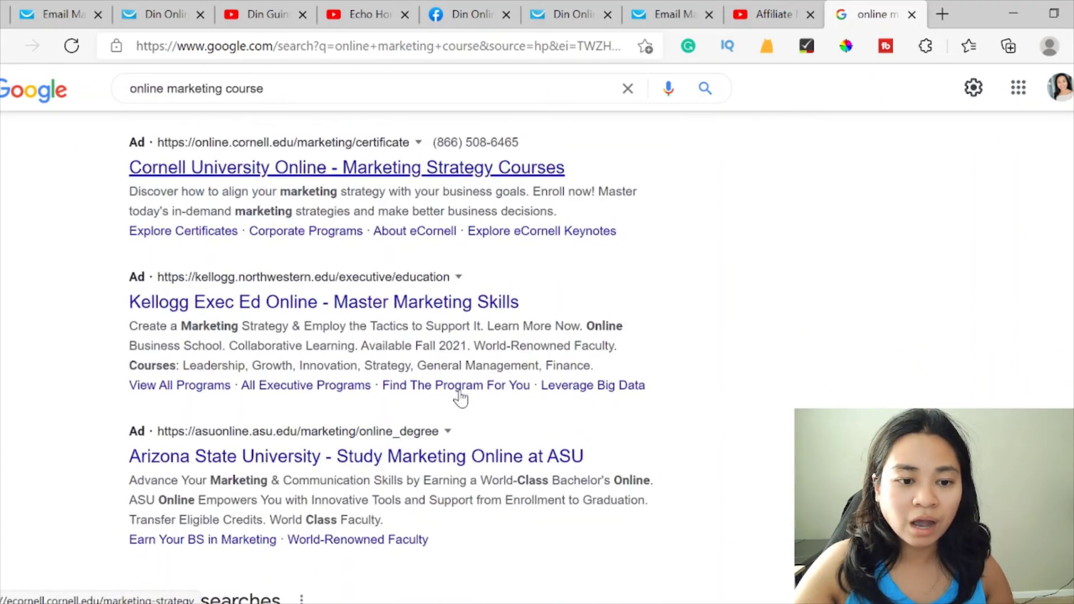
{"action": "scroll", "coordinate": [461, 398], "scroll_direction": "up", "scroll_amount": 7}
{"action": "scroll", "coordinate": [462, 398], "scroll_direction": "up", "scroll_amount": 10}
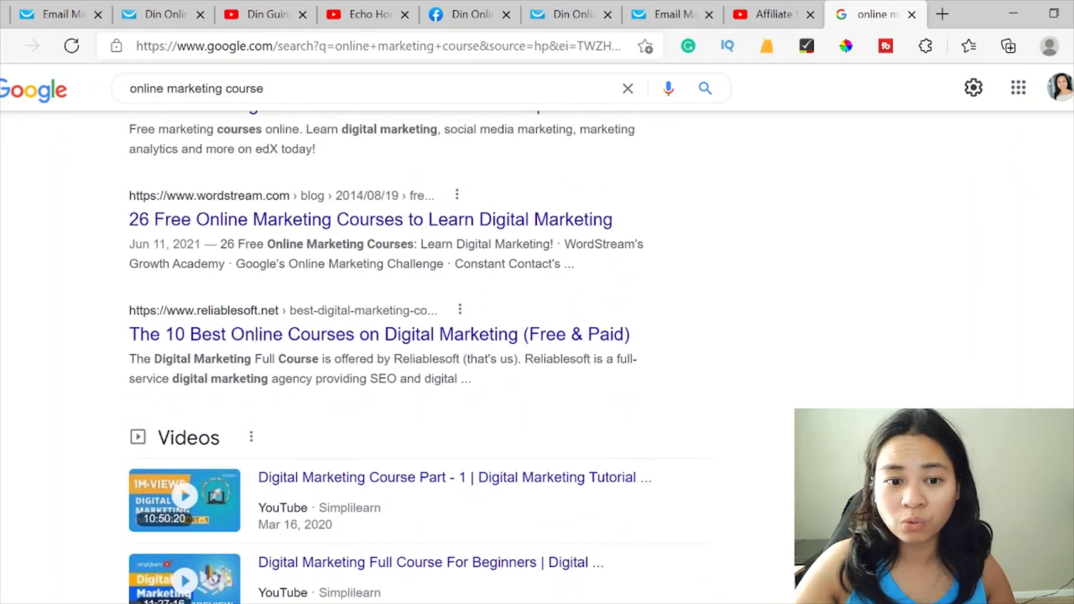
{"action": "scroll", "coordinate": [385, 356], "scroll_direction": "up", "scroll_amount": 1}
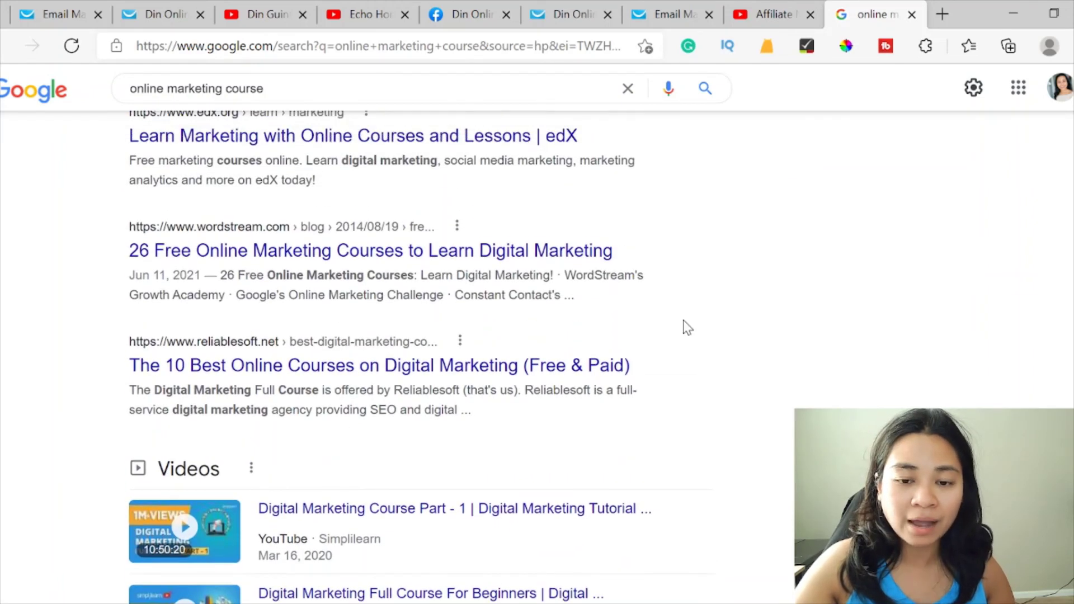
{"action": "left_click", "coordinate": [285, 368]}
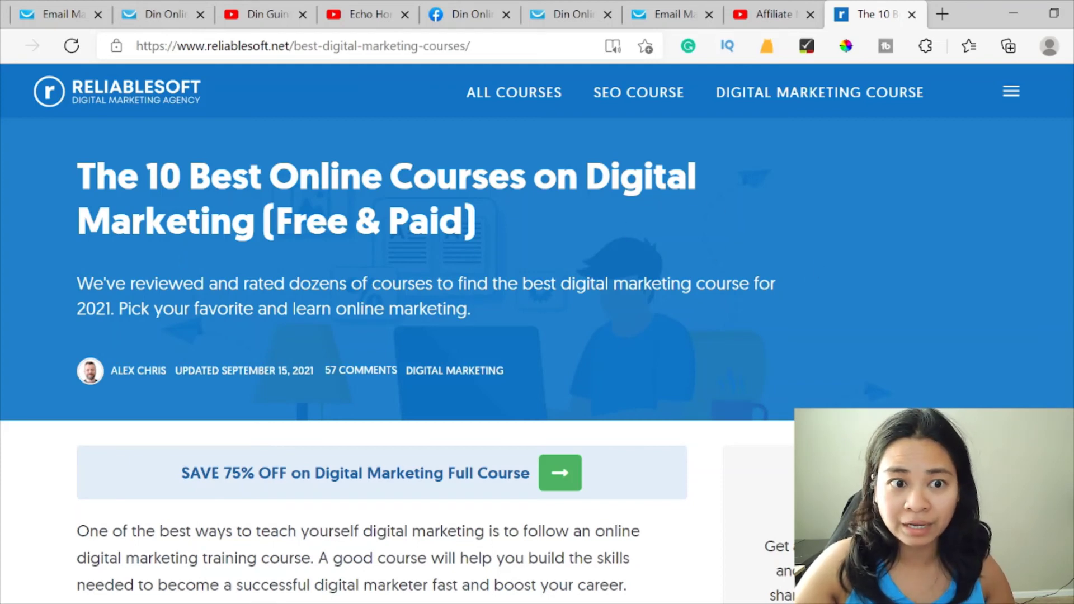
Dismiss the SEO sign-up pop-up and copy the web address of the reliablesoft.net course article.
{"action": "left_click", "coordinate": [788, 272]}
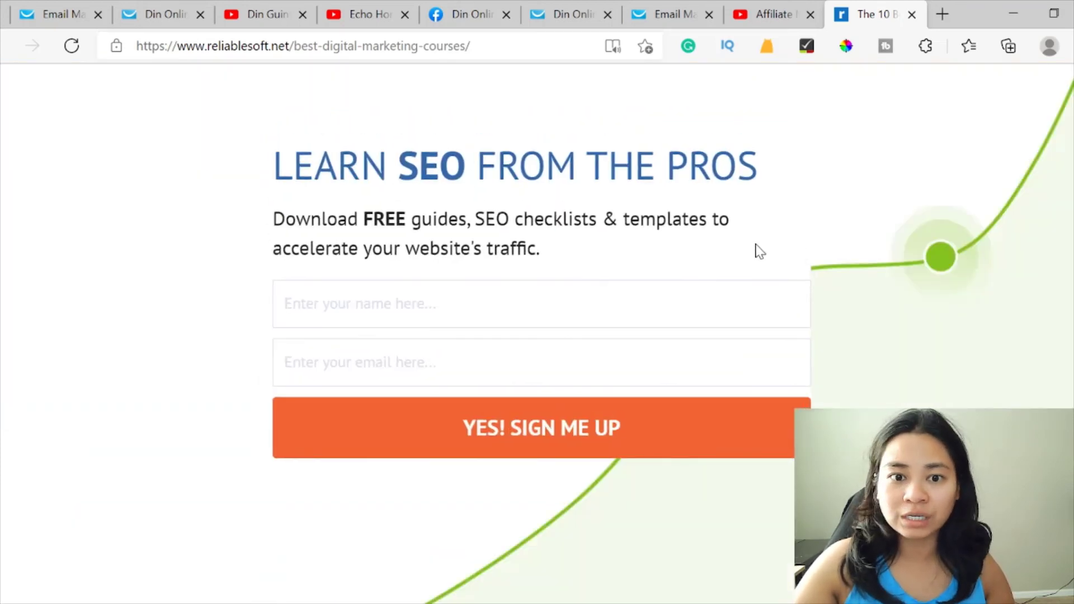
{"action": "left_click", "coordinate": [990, 341]}
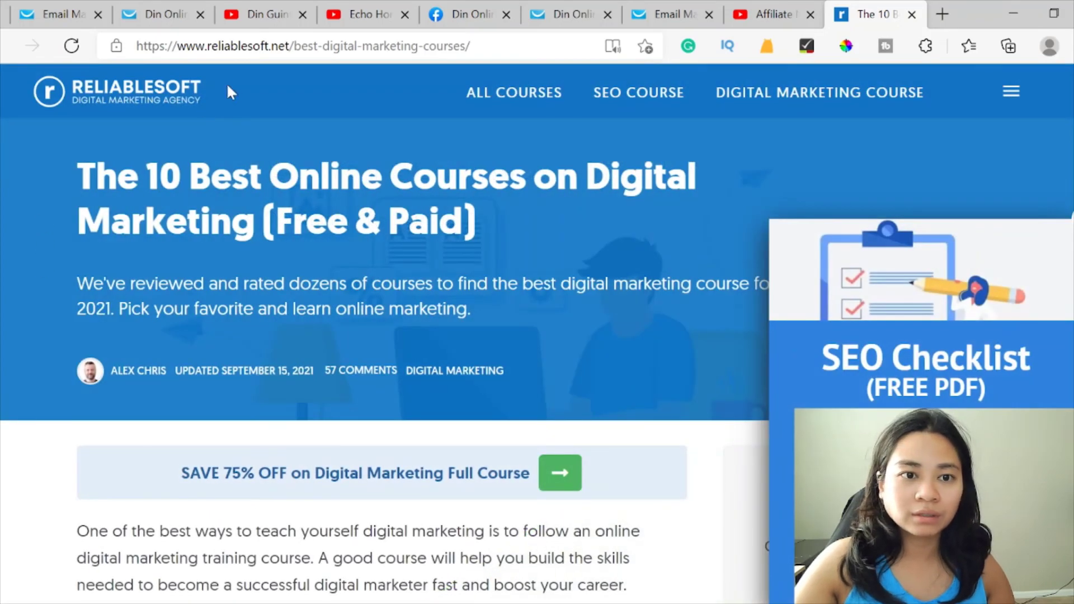
{"action": "left_click", "coordinate": [249, 46]}
{"action": "right_click", "coordinate": [249, 45]}
{"action": "left_click", "coordinate": [311, 188]}
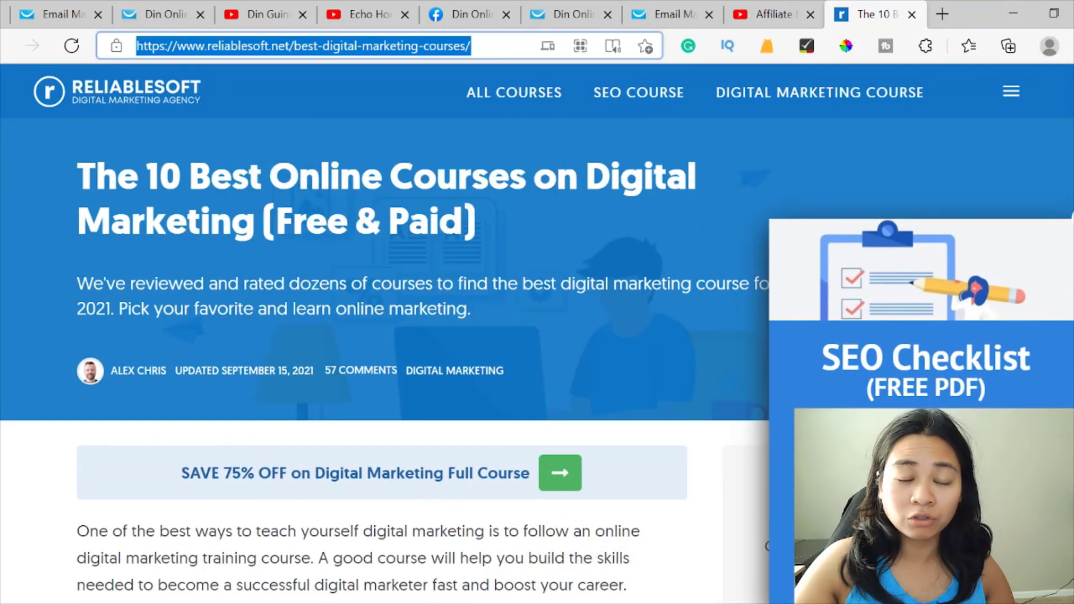
Replace the custom Thank-you page URL in the GetResponse landing page settings with the copied reliablesoft.net article link.
{"action": "left_click", "coordinate": [671, 11]}
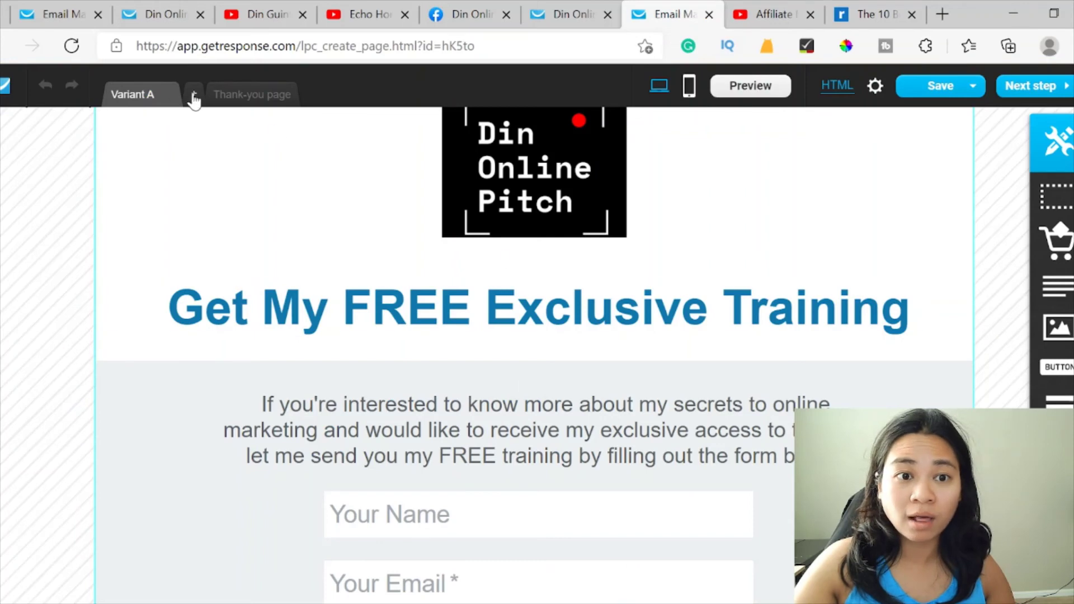
{"action": "left_click", "coordinate": [56, 14]}
{"action": "triple_click", "coordinate": [497, 434]}
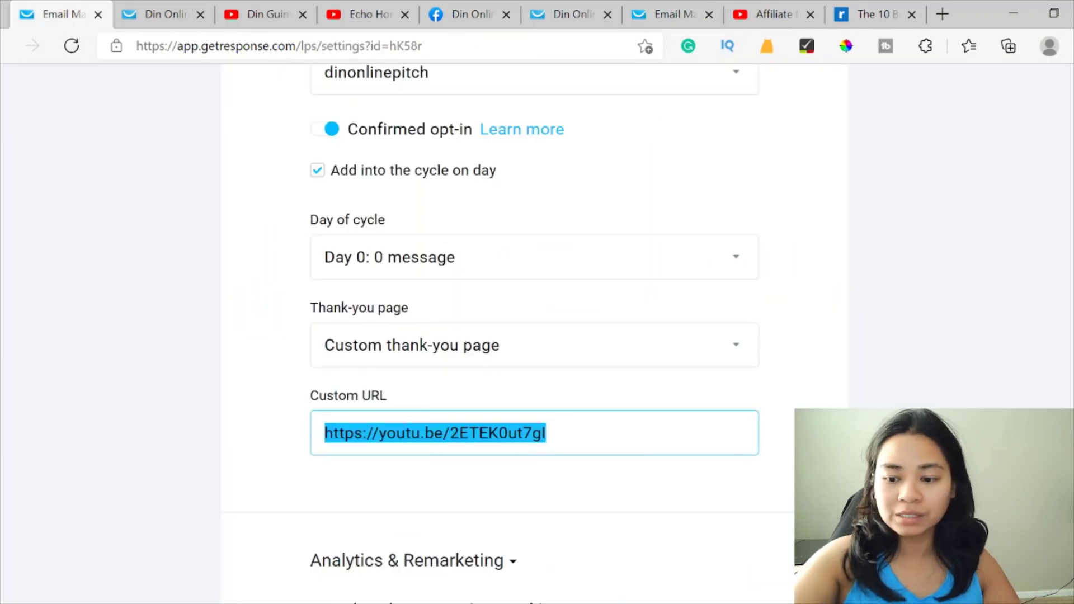
{"action": "key", "text": "BackSpace"}
{"action": "right_click", "coordinate": [359, 435]}
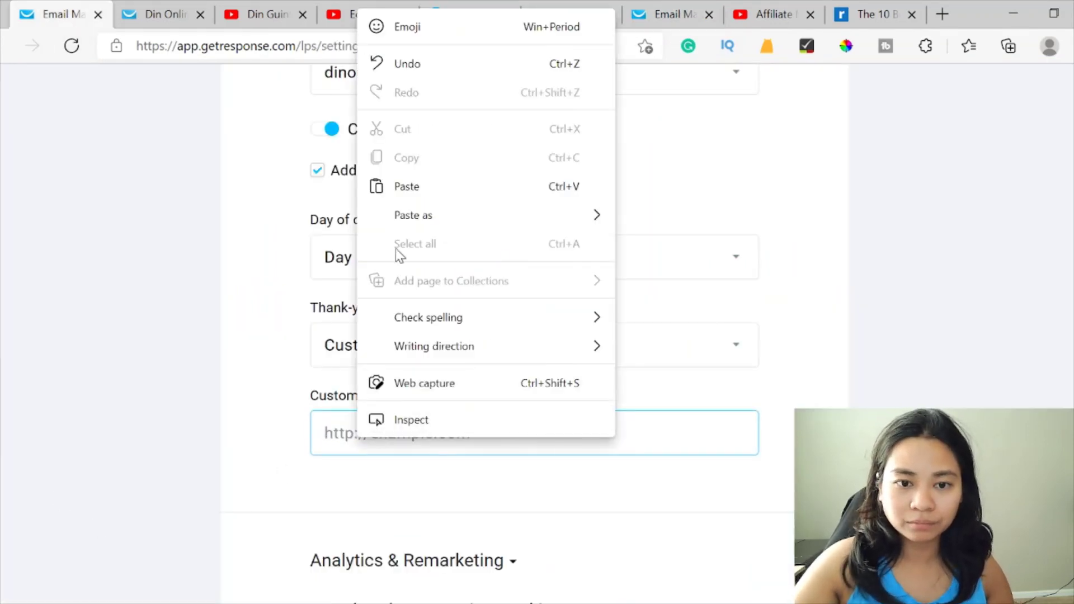
{"action": "left_click", "coordinate": [391, 185]}
{"action": "left_click", "coordinate": [816, 447]}
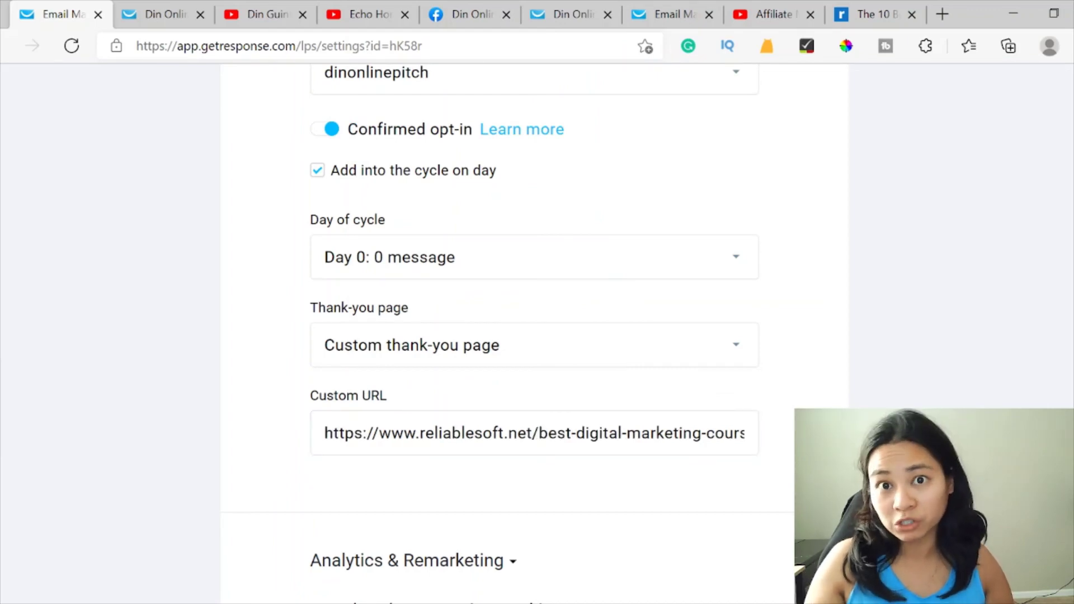
Publish the landing page with its current settings.
{"action": "scroll", "coordinate": [390, 430], "scroll_direction": "down", "scroll_amount": 2}
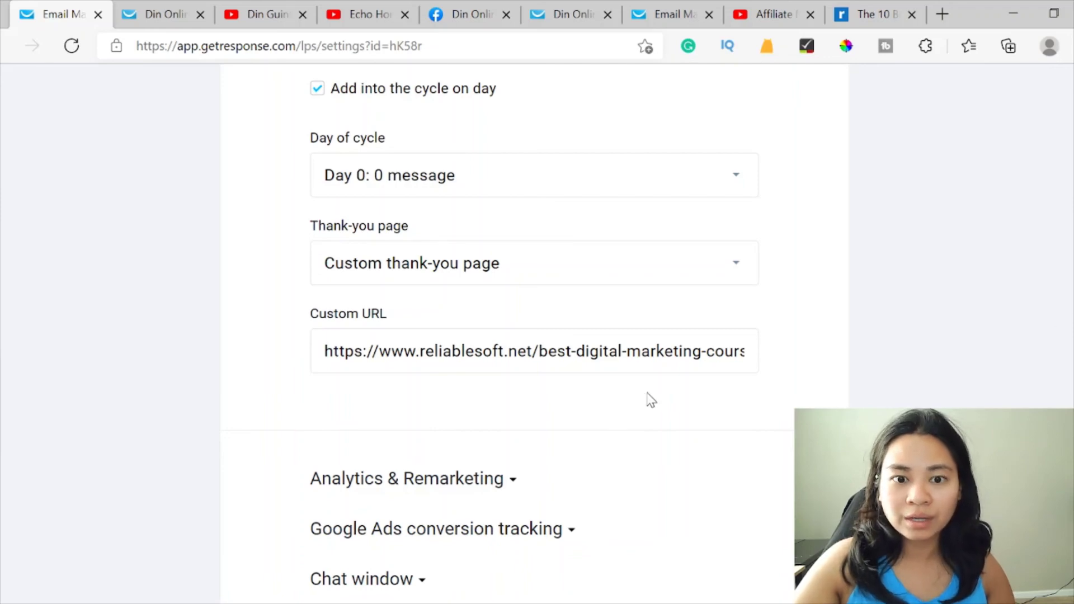
{"action": "scroll", "coordinate": [556, 381], "scroll_direction": "down", "scroll_amount": 2}
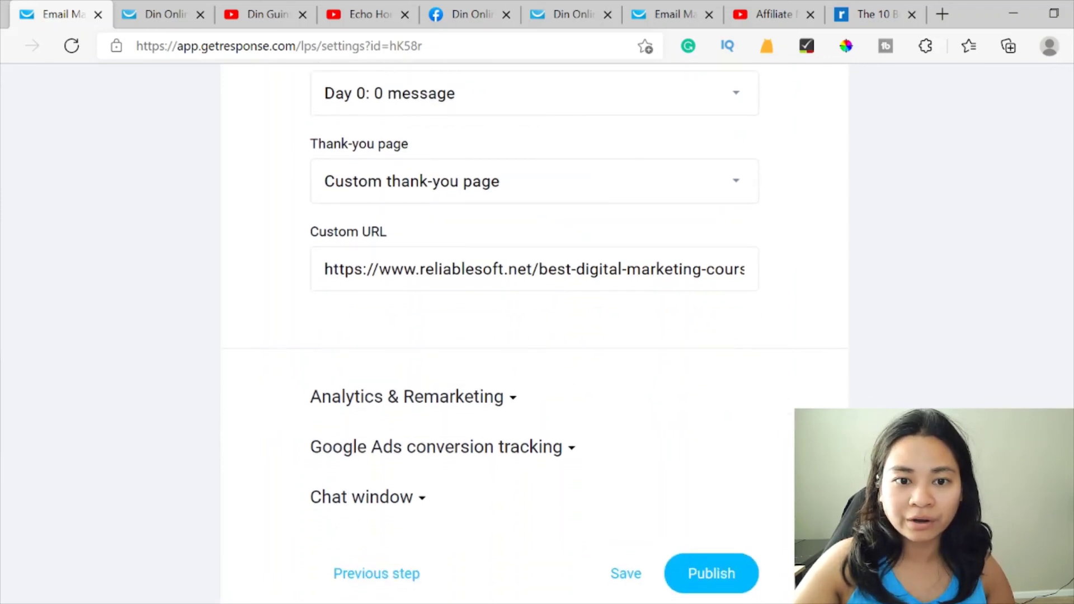
{"action": "scroll", "coordinate": [467, 369], "scroll_direction": "down", "scroll_amount": 2}
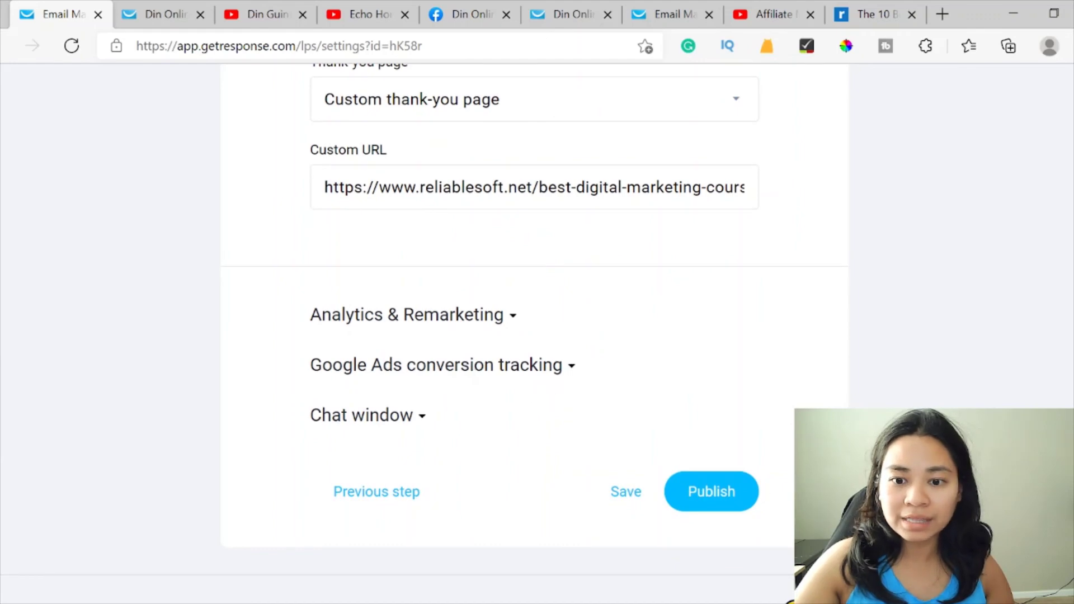
{"action": "left_click", "coordinate": [719, 504]}
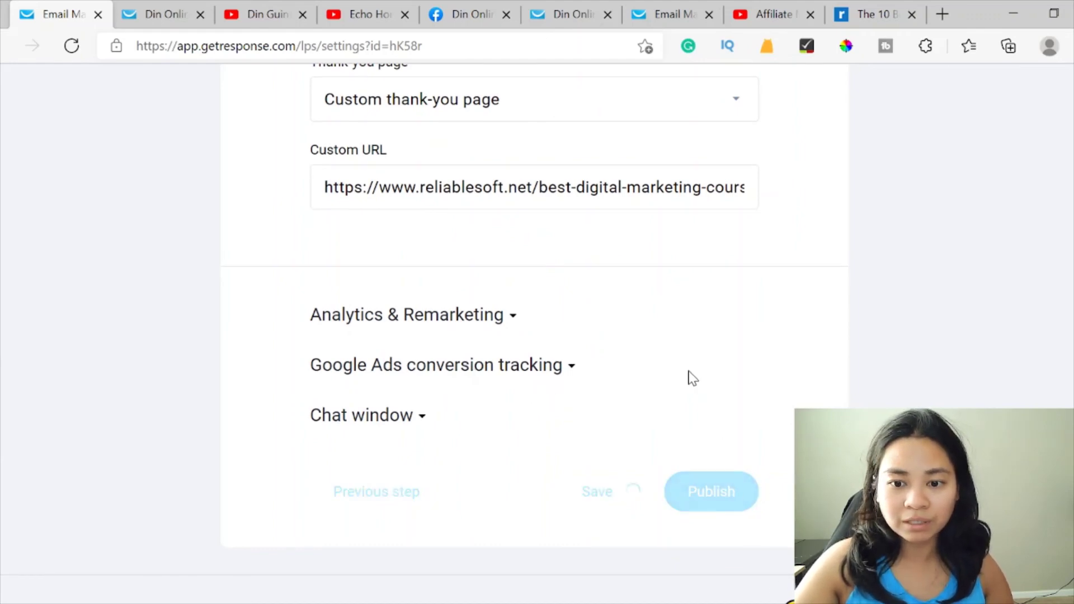
Copy the published landing page's web address from the completion page.
{"action": "scroll", "coordinate": [690, 376], "scroll_direction": "down", "scroll_amount": 3}
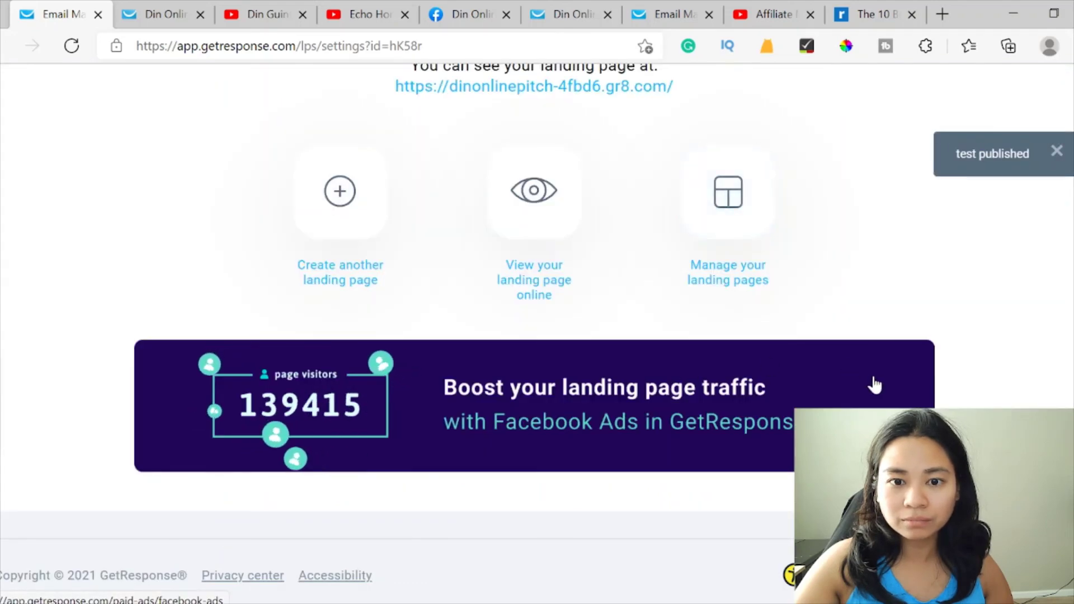
{"action": "scroll", "coordinate": [874, 385], "scroll_direction": "up", "scroll_amount": 4}
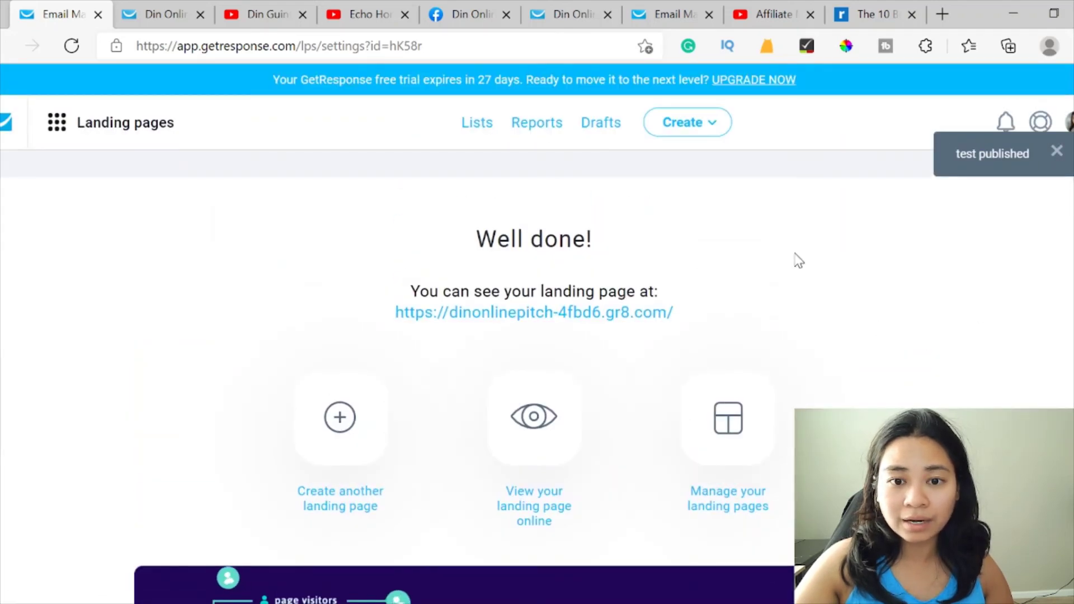
{"action": "left_click_drag", "start_coordinate": [703, 319], "coordinate": [396, 313]}
{"action": "right_click", "coordinate": [473, 316]}
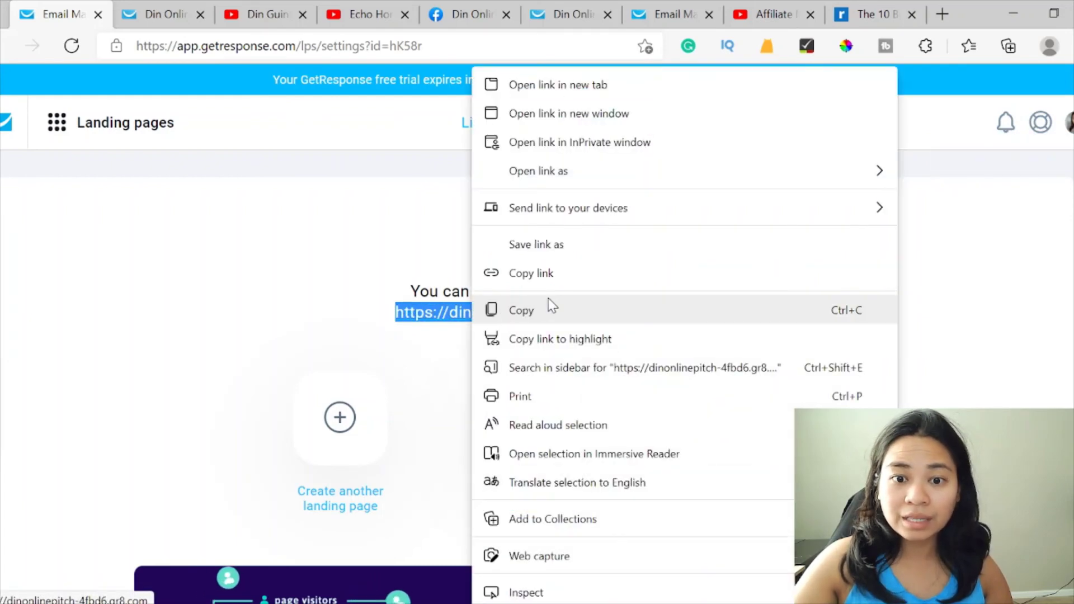
{"action": "left_click", "coordinate": [540, 309]}
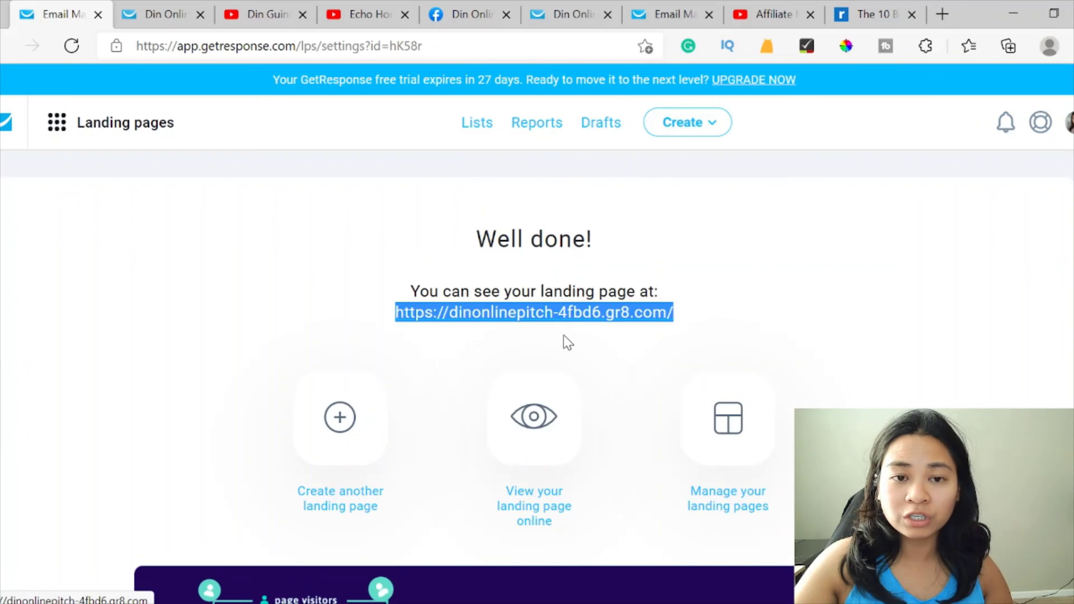
Switch to the Din Online Pitch Facebook page and examine the free training link in its About section.
{"action": "left_click", "coordinate": [464, 14]}
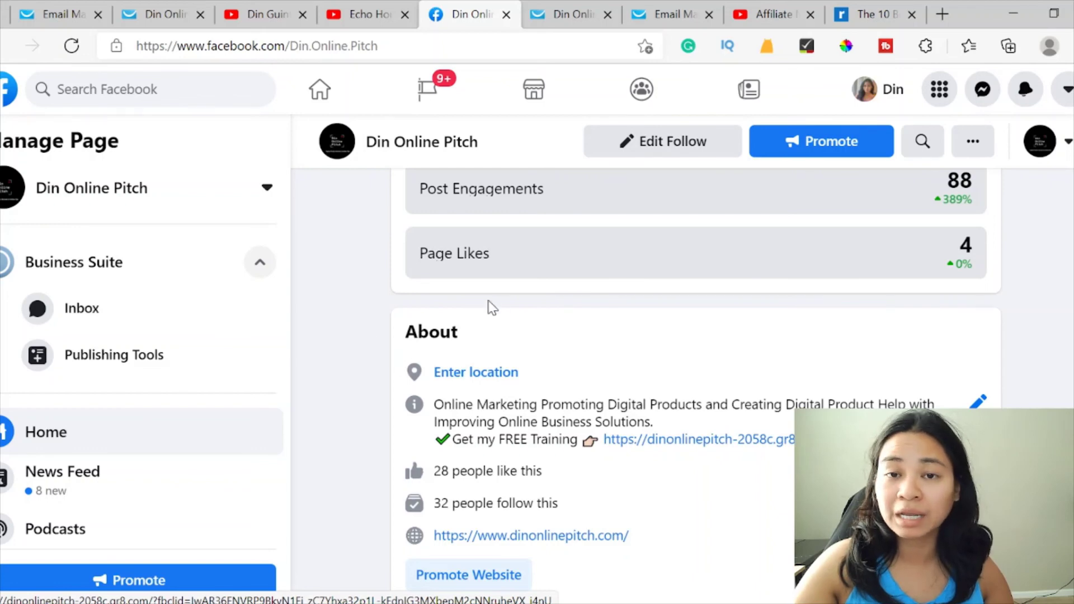
{"action": "scroll", "coordinate": [751, 403], "scroll_direction": "down", "scroll_amount": 1}
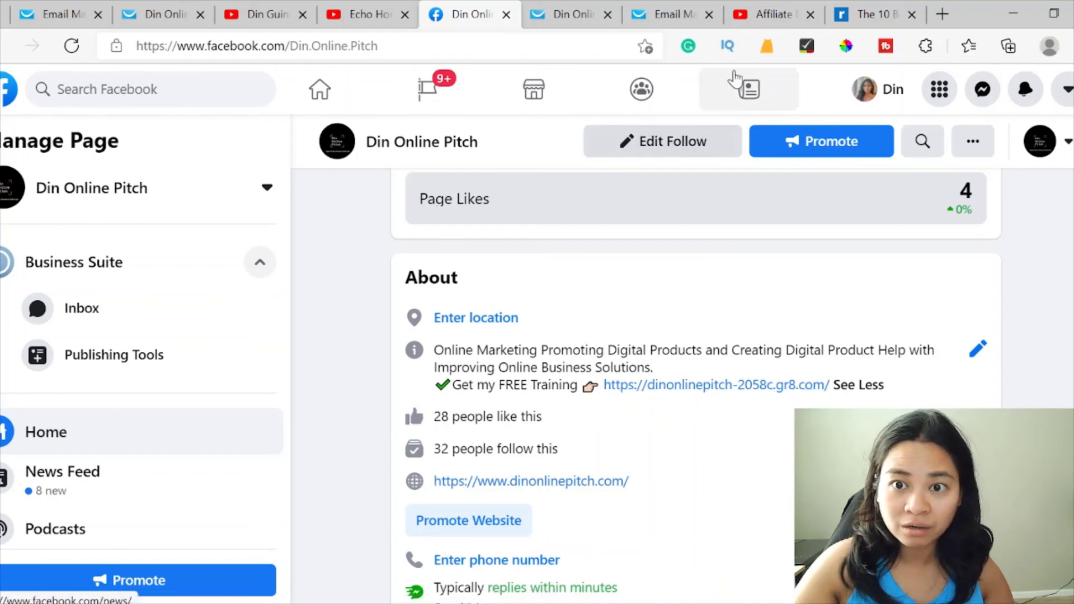
Examine the free training link in the description of the YouTube video "Echo Honest Review with FREE Bonuses Included".
{"action": "left_click", "coordinate": [773, 14]}
{"action": "left_click", "coordinate": [747, 218]}
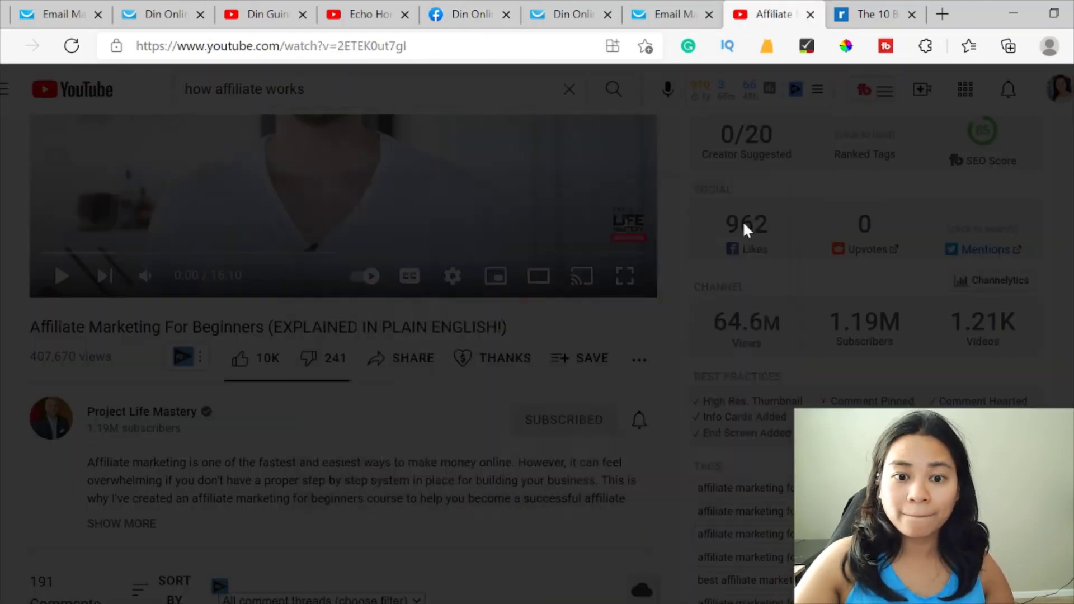
{"action": "scroll", "coordinate": [560, 317], "scroll_direction": "up", "scroll_amount": 3}
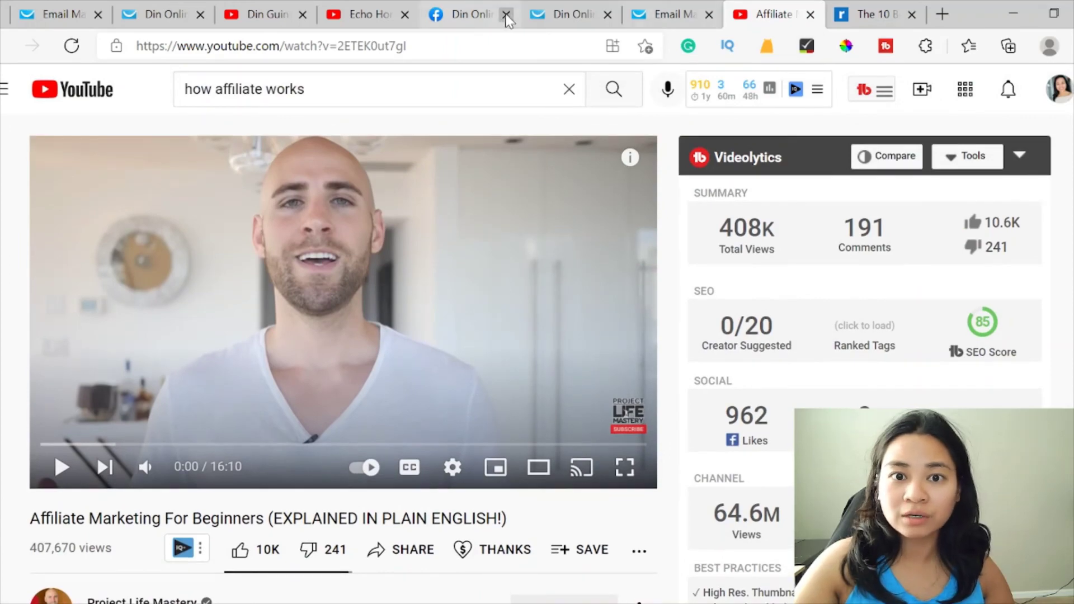
{"action": "left_click", "coordinate": [361, 14]}
{"action": "scroll", "coordinate": [490, 327], "scroll_direction": "up", "scroll_amount": 2}
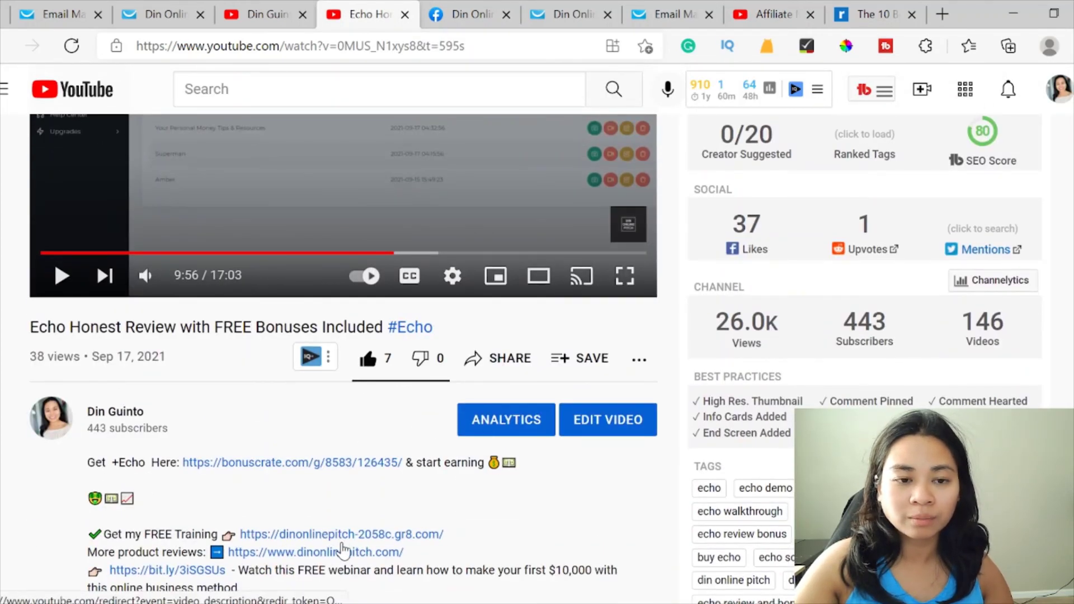
{"action": "scroll", "coordinate": [343, 548], "scroll_direction": "up", "scroll_amount": 2}
{"action": "scroll", "coordinate": [345, 517], "scroll_direction": "down", "scroll_amount": 2}
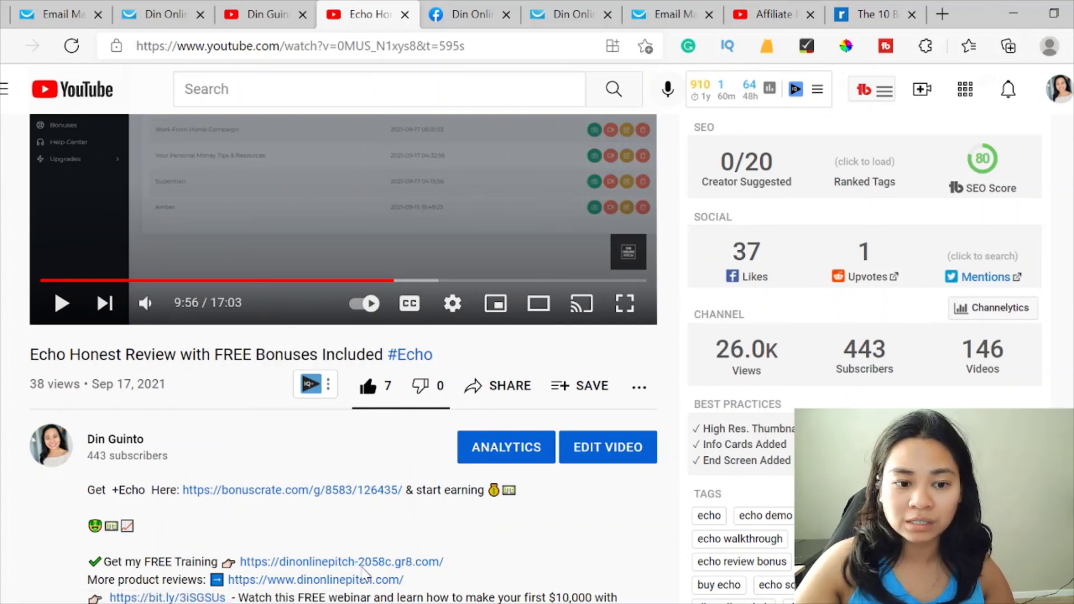
{"action": "scroll", "coordinate": [315, 556], "scroll_direction": "down", "scroll_amount": 1}
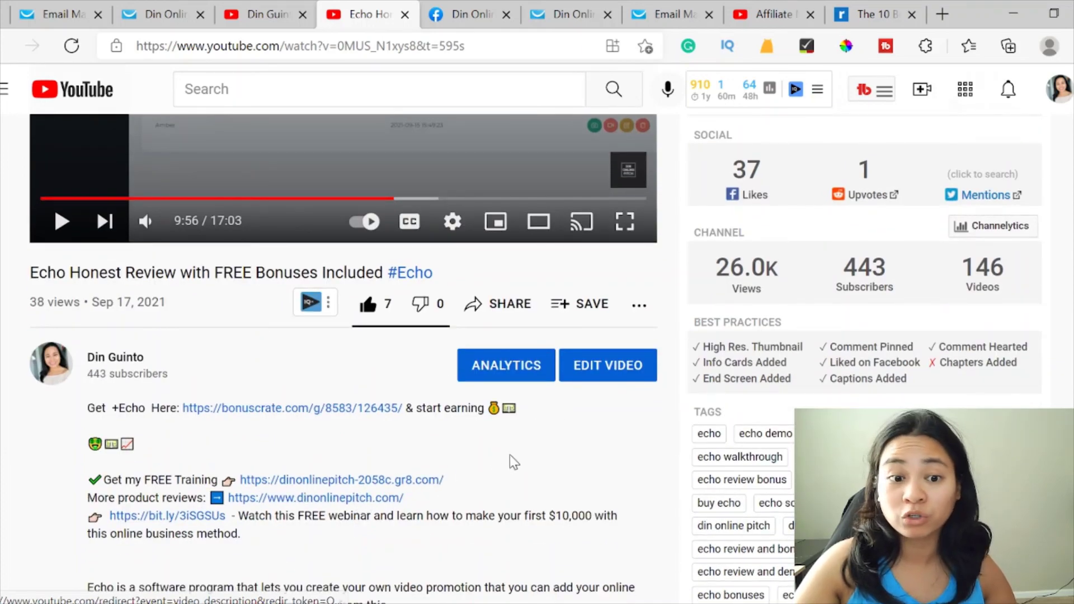
{"action": "scroll", "coordinate": [513, 462], "scroll_direction": "up", "scroll_amount": 2}
Examine the free training link in the welcome video's description on the YouTube channel home page.
{"action": "left_click", "coordinate": [271, 13]}
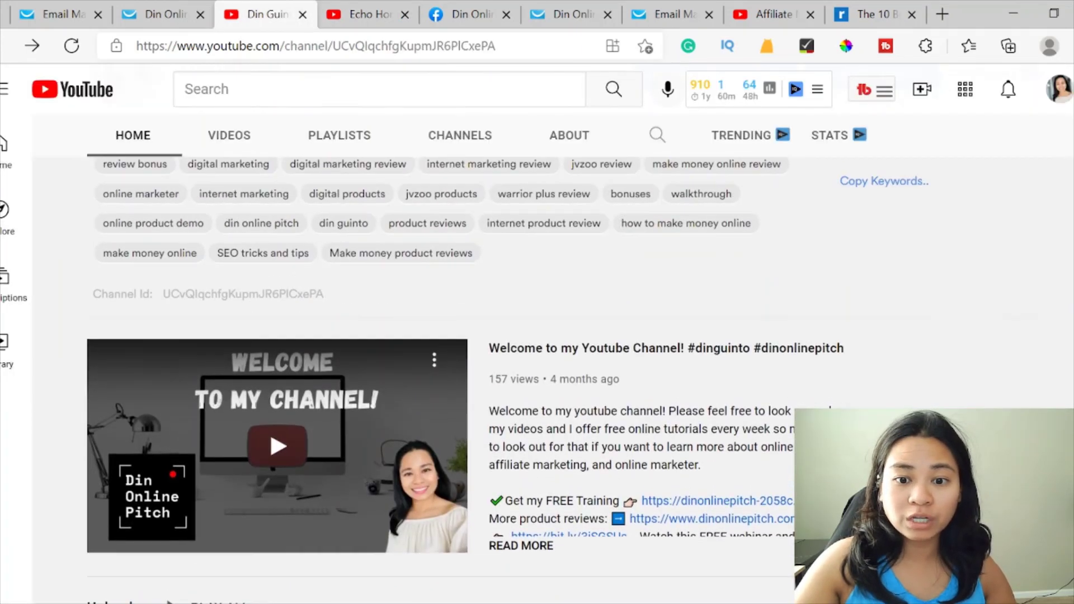
{"action": "scroll", "coordinate": [492, 335], "scroll_direction": "down", "scroll_amount": 1}
{"action": "scroll", "coordinate": [486, 313], "scroll_direction": "up", "scroll_amount": 1}
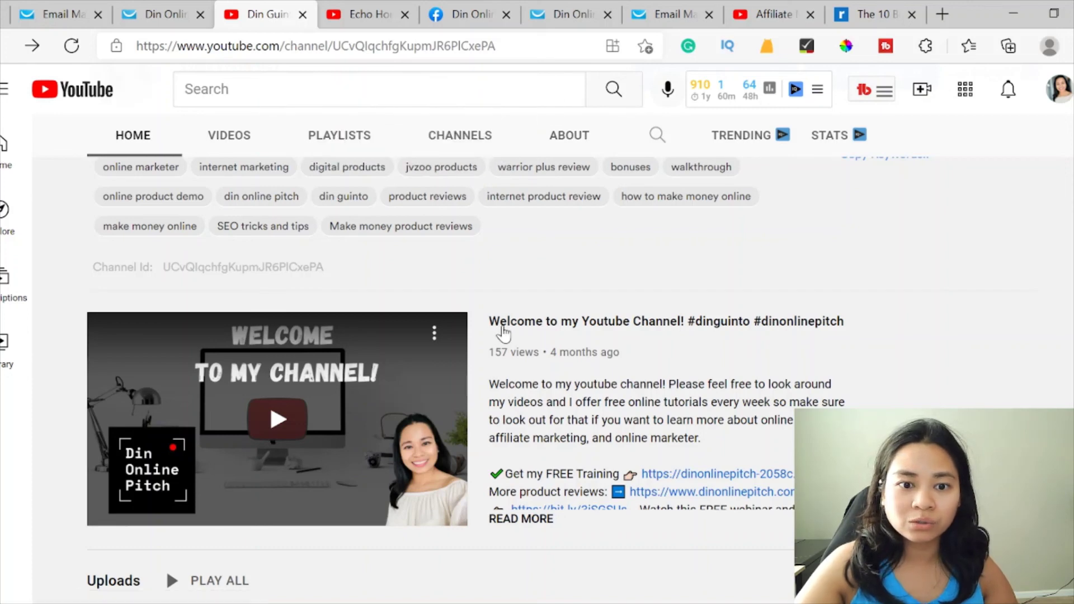
{"action": "scroll", "coordinate": [389, 174], "scroll_direction": "up", "scroll_amount": 1}
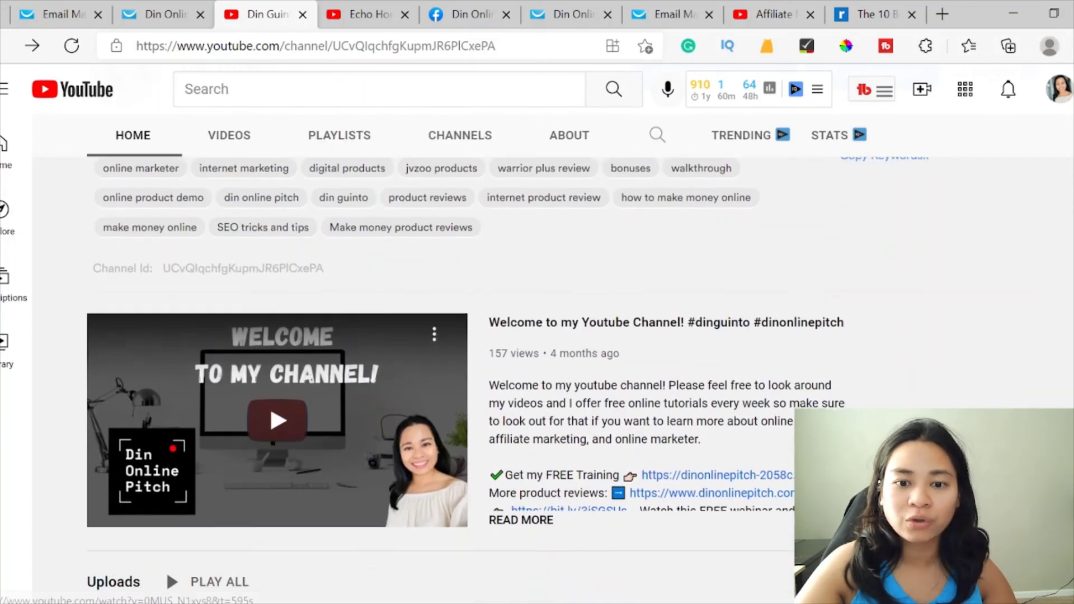
{"action": "scroll", "coordinate": [425, 481], "scroll_direction": "down", "scroll_amount": 1}
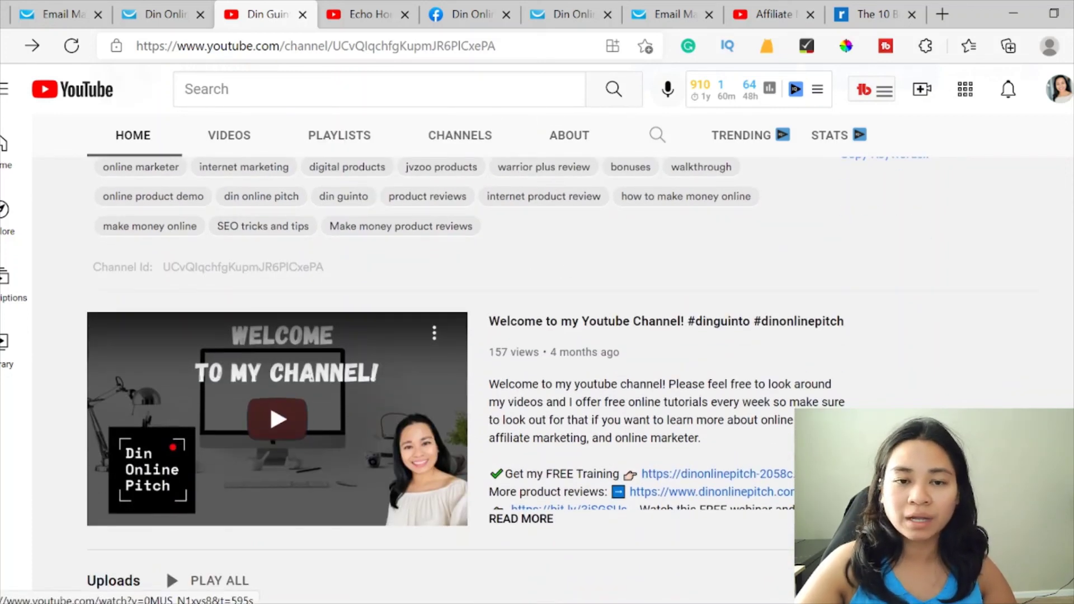
Review the Facebook page's About section once more and return to the GetResponse page showing the published landing page's link.
{"action": "left_click", "coordinate": [472, 14]}
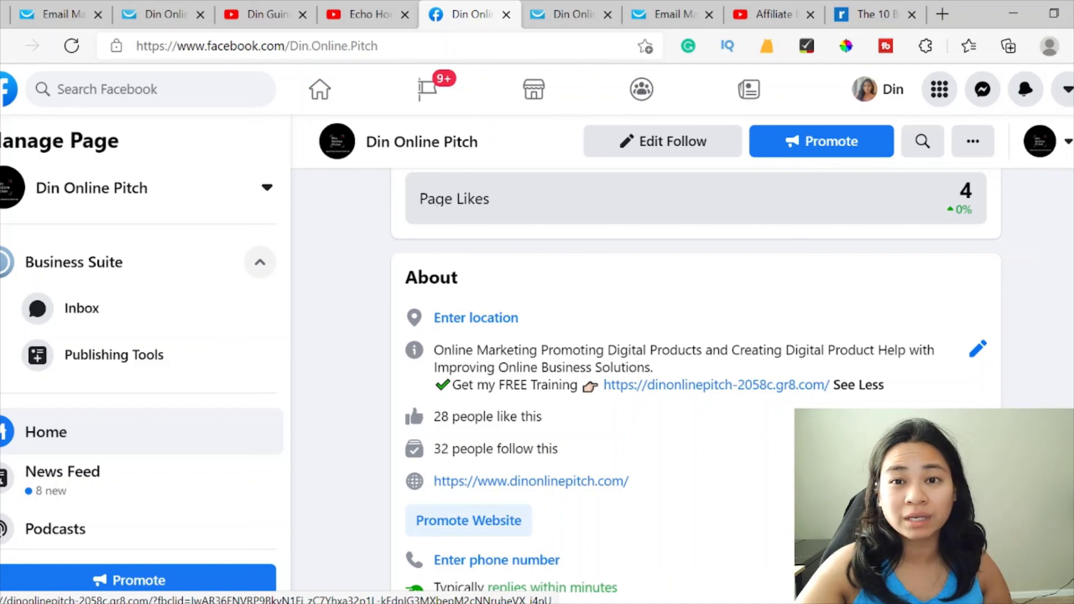
{"action": "scroll", "coordinate": [695, 380], "scroll_direction": "down", "scroll_amount": 2}
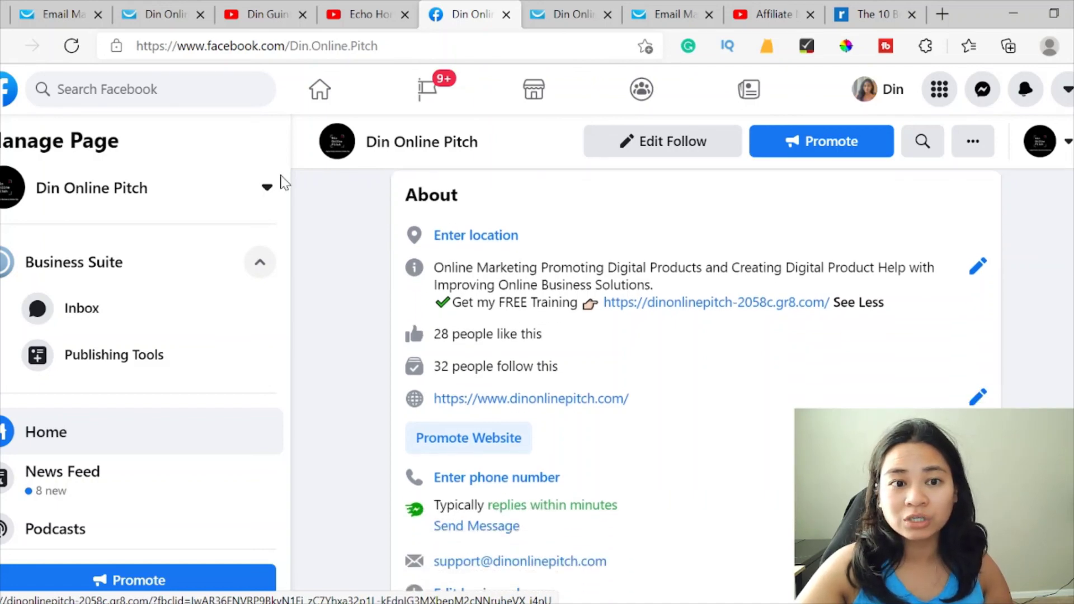
{"action": "left_click", "coordinate": [48, 12]}
{"action": "left_click", "coordinate": [976, 391]}
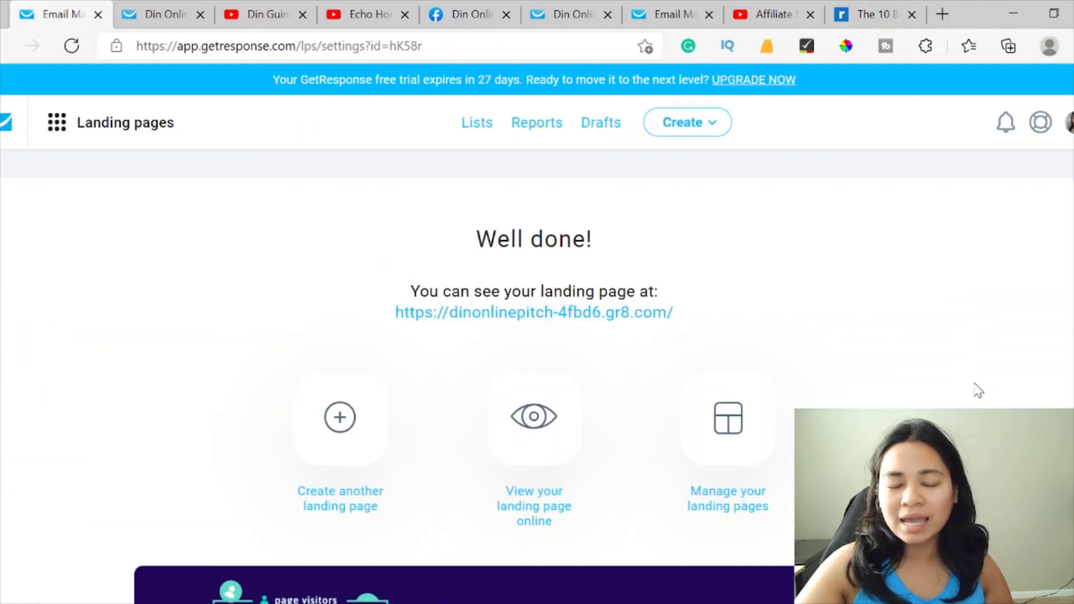